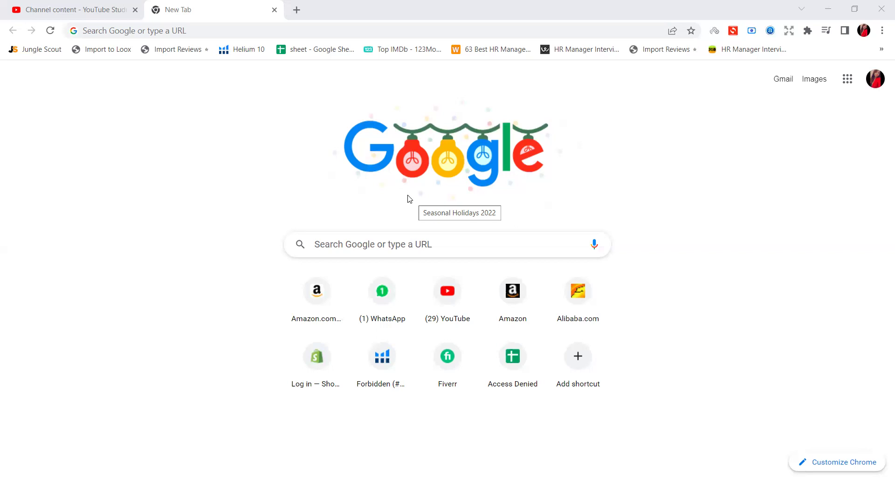
Open the ShopRules store admin from the list of stores on the Shopify account.
left_click(299, 377)
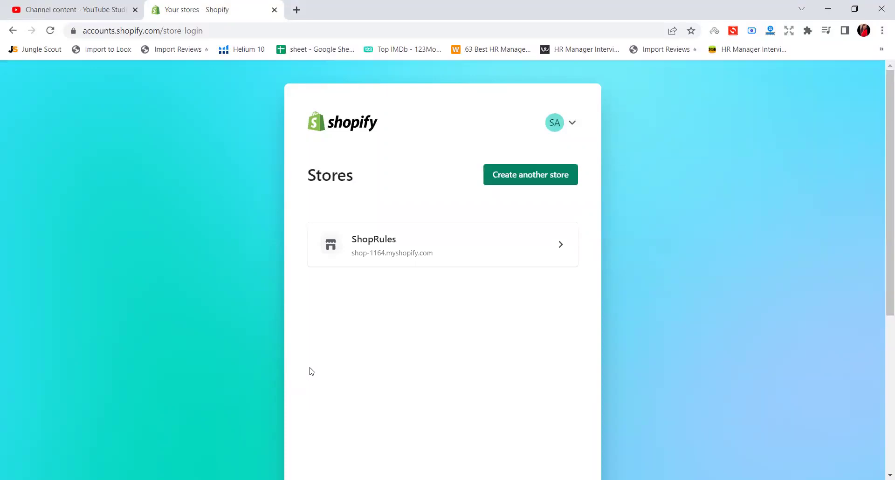
left_click(411, 252)
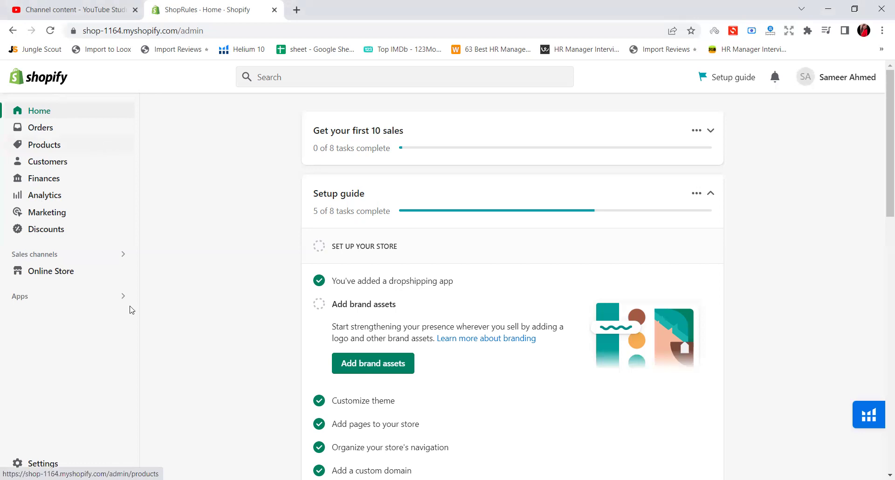
Open the account management page and review its general details, login service, preferred language and timezone.
left_click(829, 82)
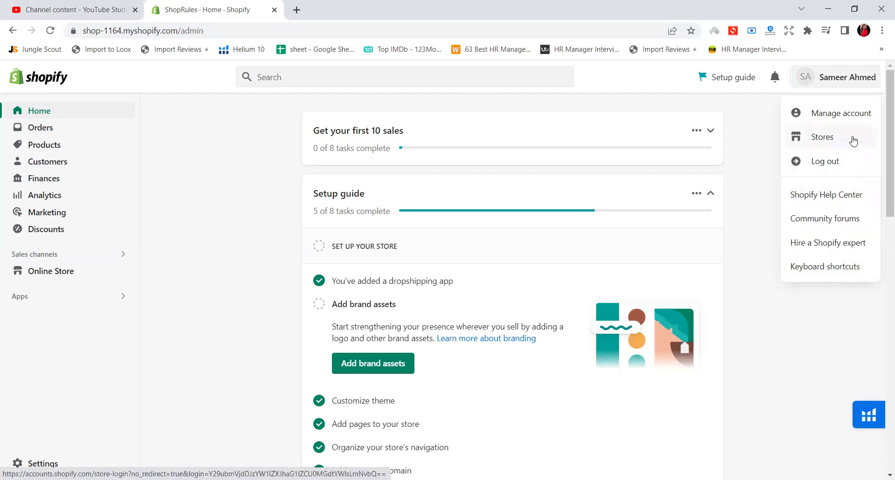
left_click(840, 117)
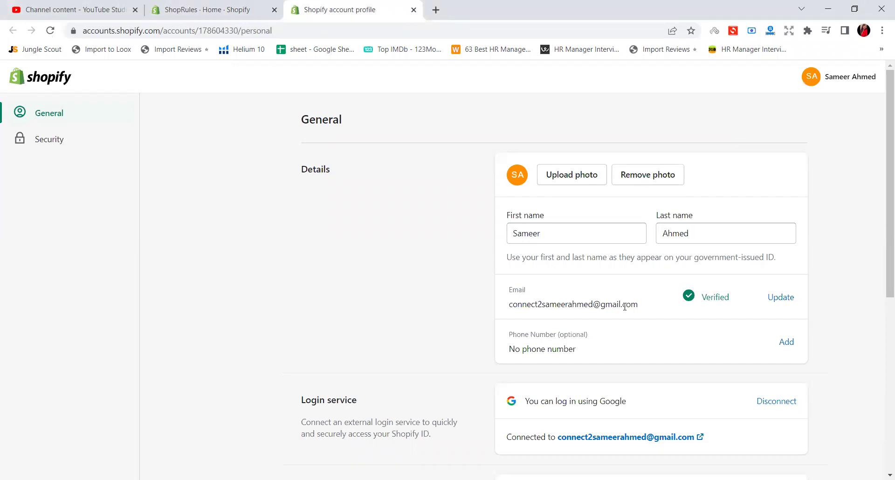
left_click_drag(636, 304, 484, 290)
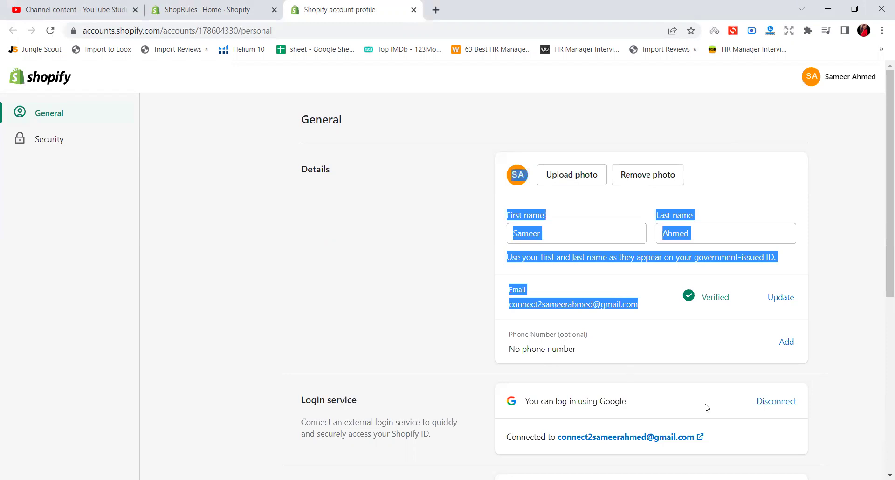
left_click(479, 345)
scroll(558, 361, "down", 7)
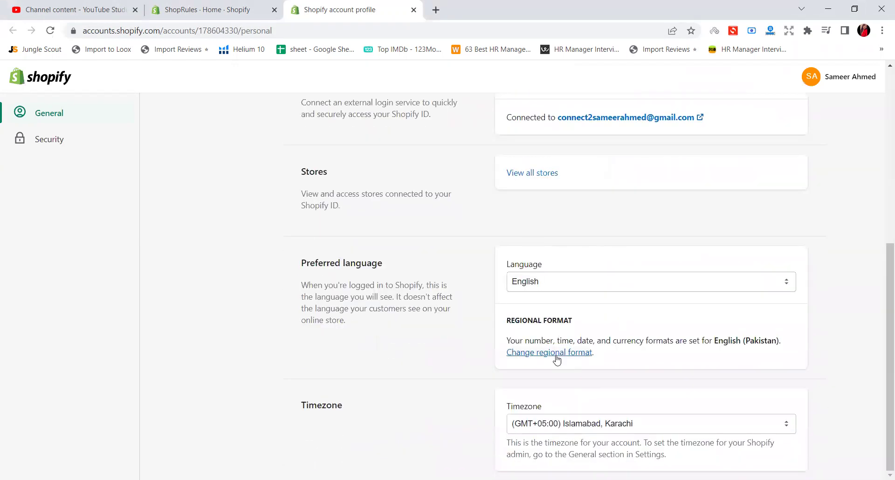
scroll(556, 360, "up", 7)
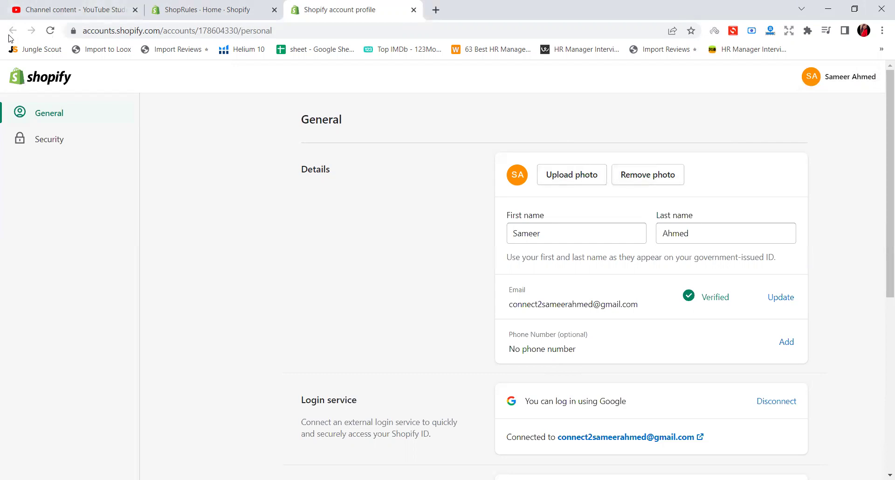
Return to the ShopRules admin and look through the Orders, Products, Customers, Analytics, Marketing and Discounts sections.
left_click(191, 14)
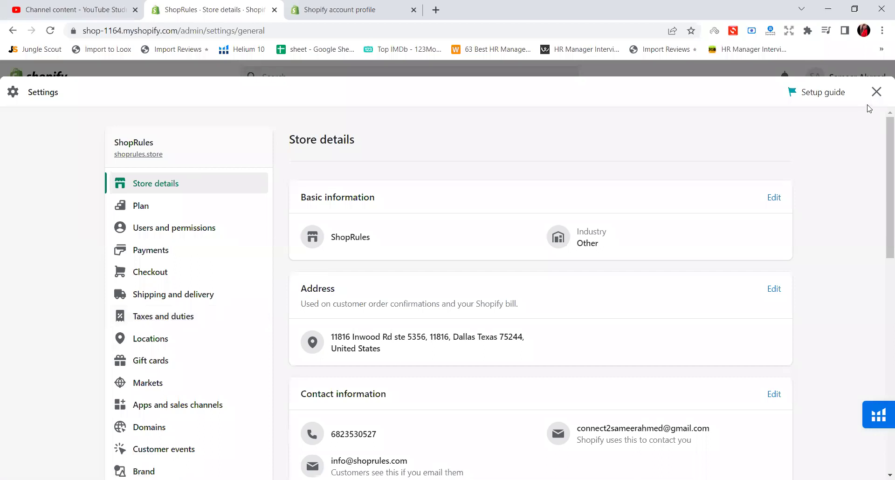
left_click(877, 93)
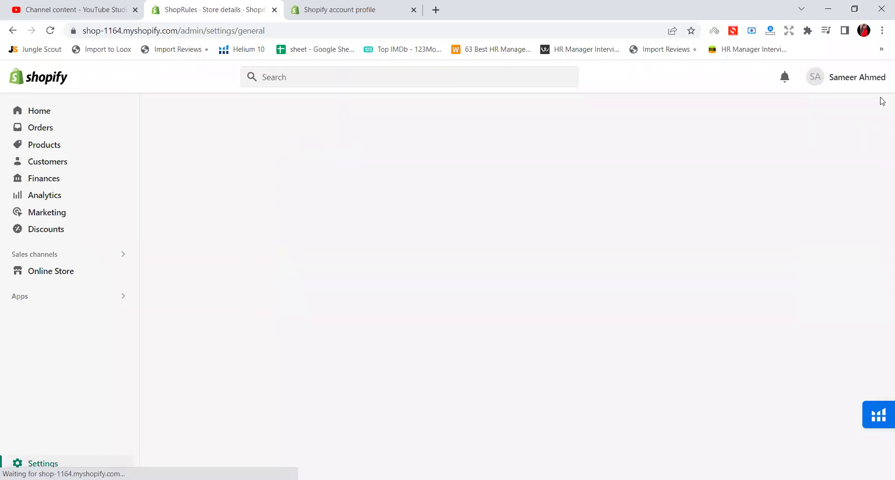
left_click(46, 131)
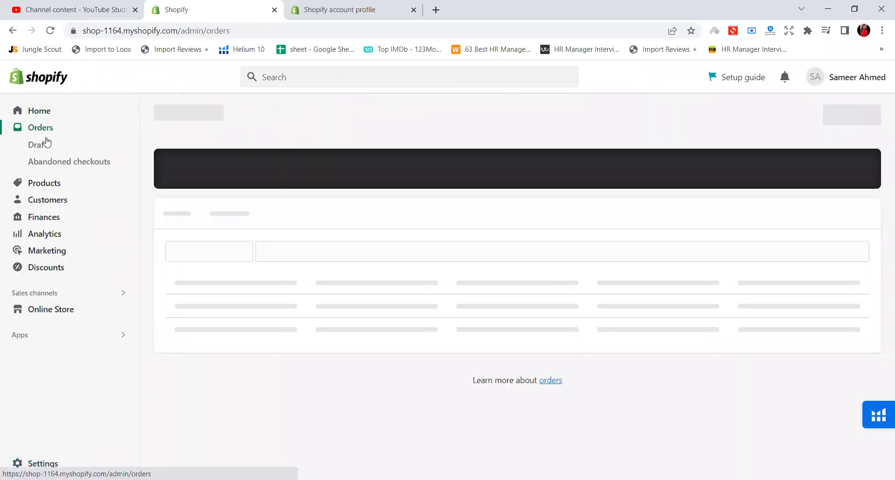
left_click(47, 185)
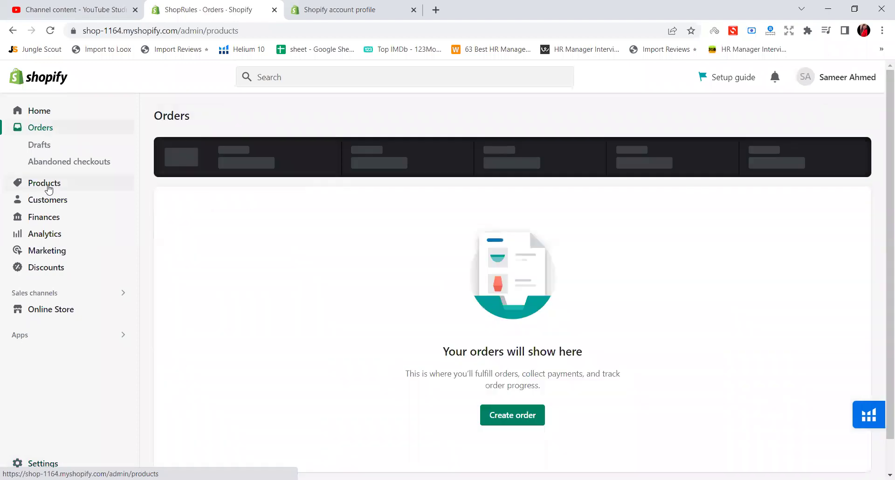
left_click(51, 239)
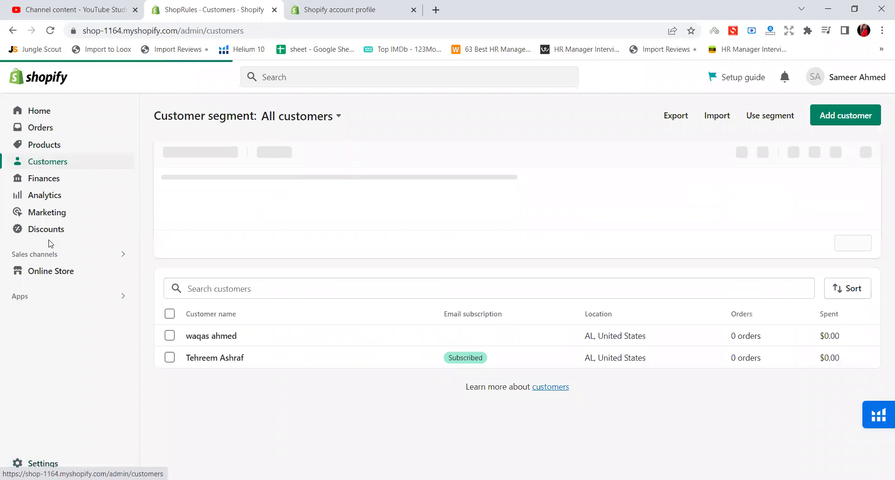
left_click(47, 184)
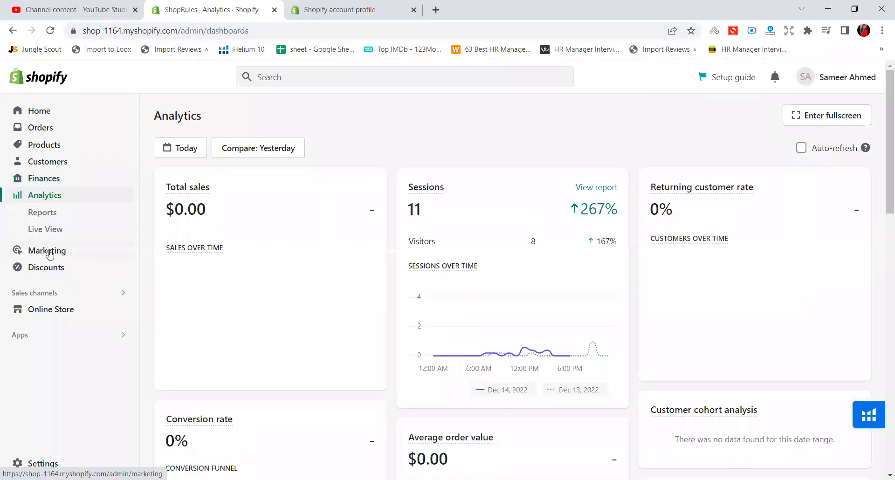
left_click(47, 254)
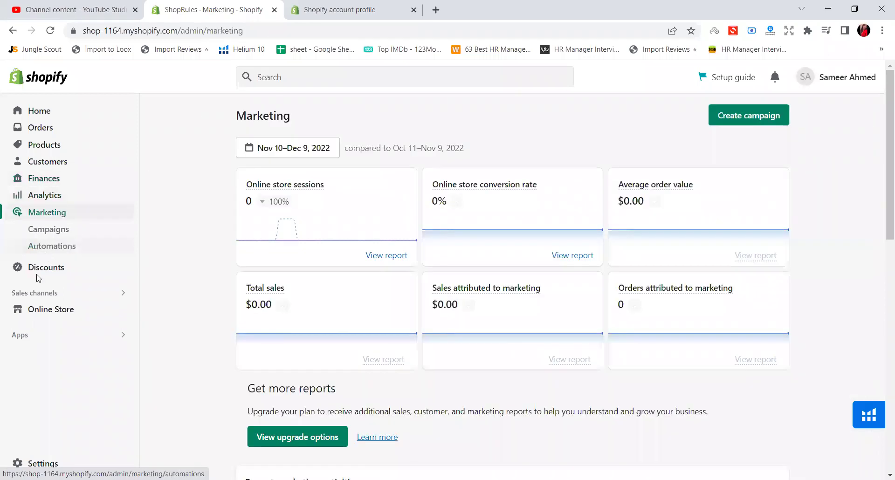
left_click(37, 274)
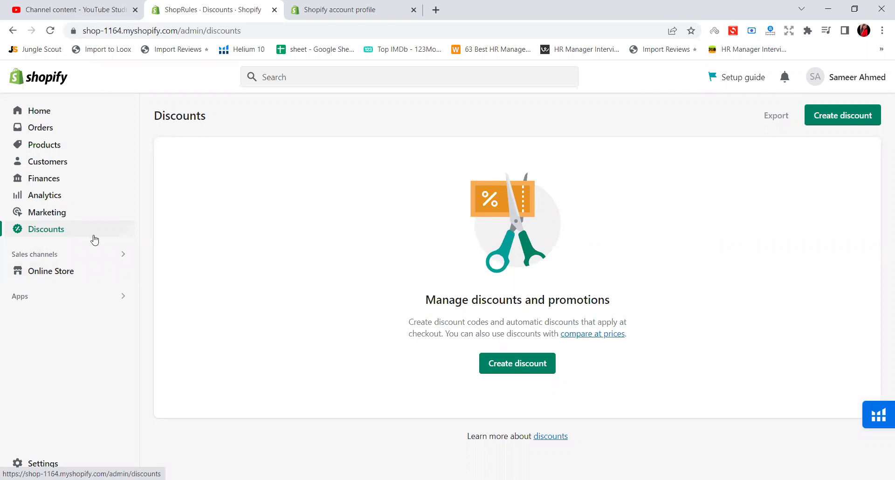
View the live online store at shoprules.store and look over its home page from header to footer.
left_click(124, 272)
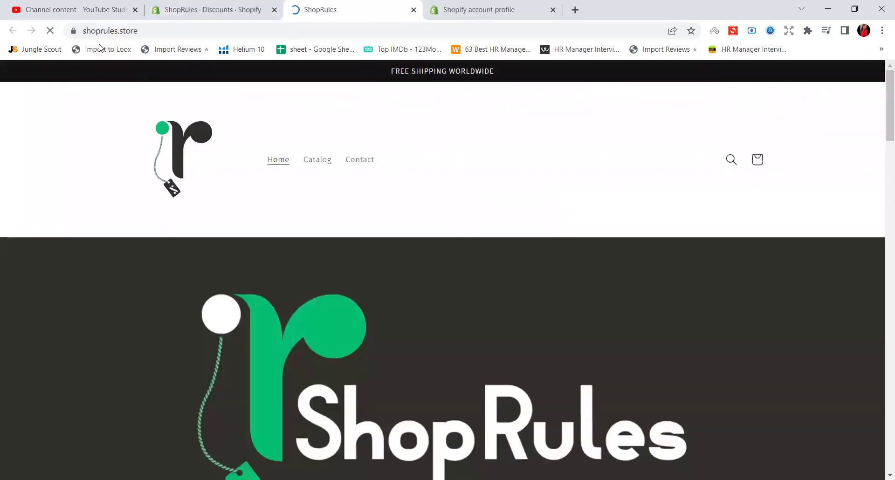
left_click(129, 33)
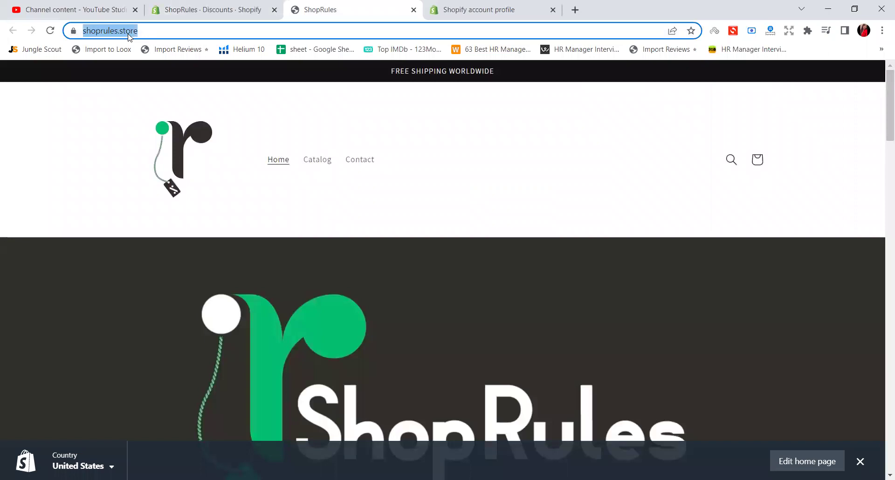
key("End")
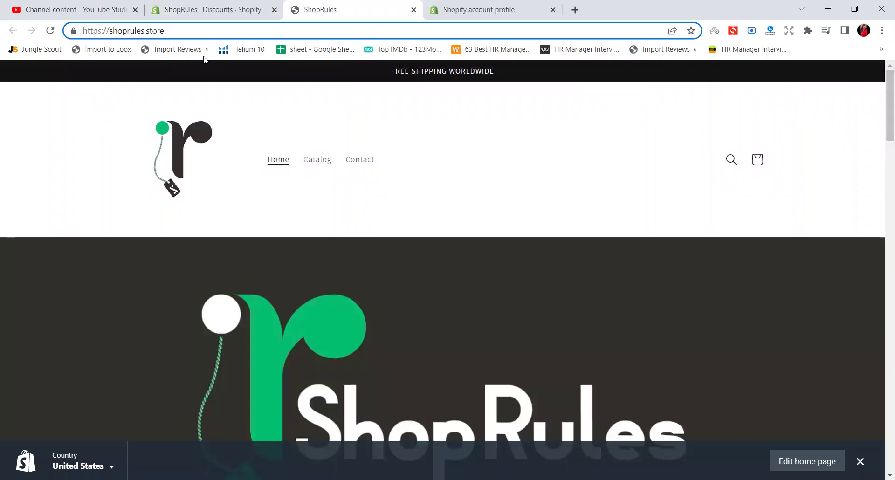
scroll(269, 218, "down", 2)
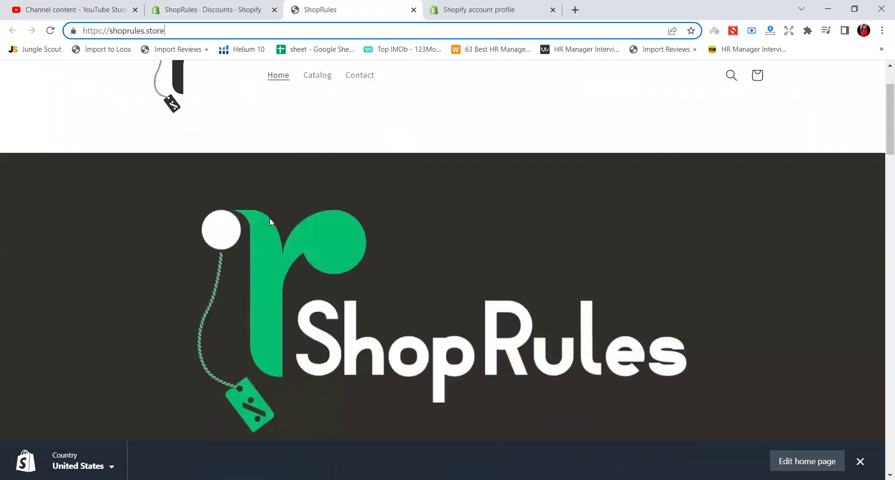
scroll(270, 217, "down", 15)
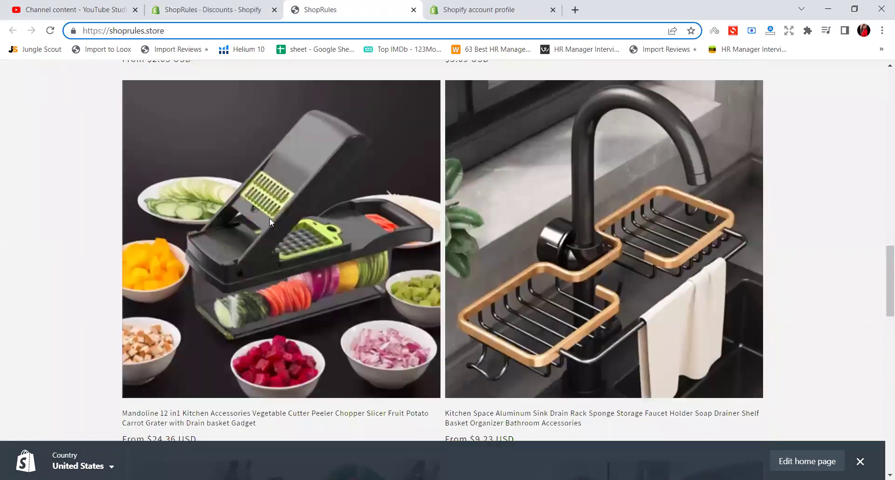
scroll(269, 217, "down", 20)
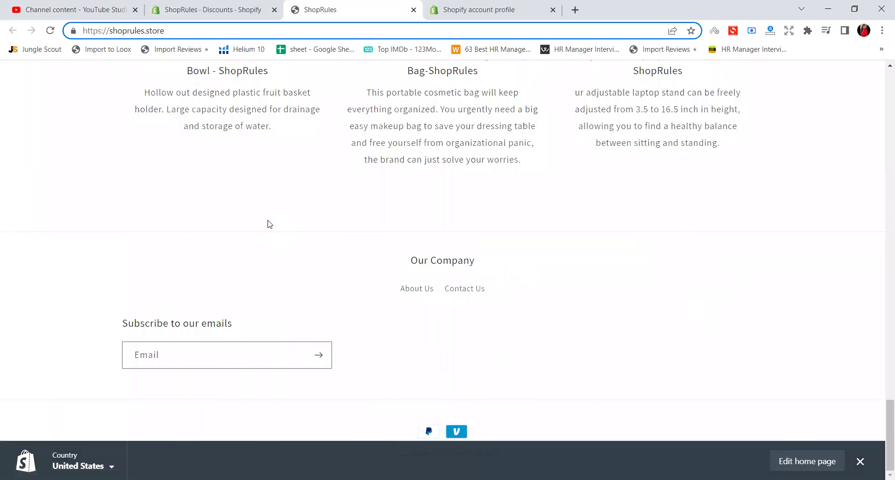
scroll(268, 224, "up", 10)
scroll(265, 223, "up", 15)
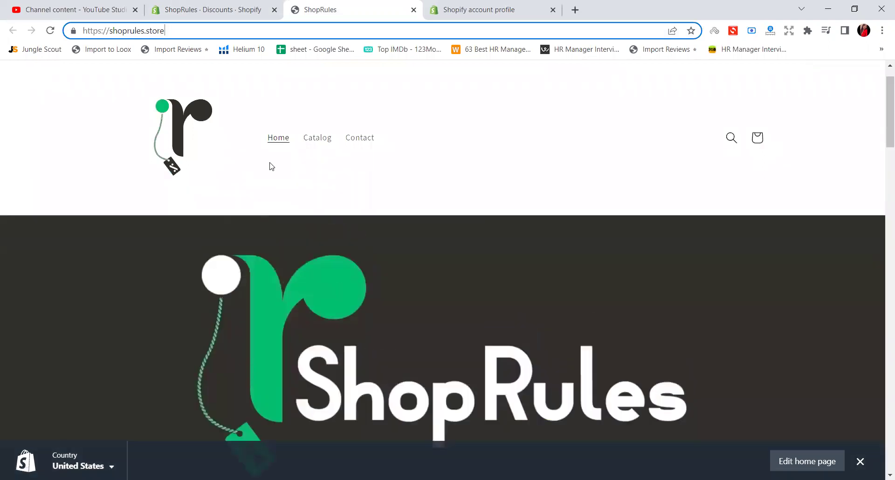
Examine the storefront home page again, covering the logo banner, welcome text, best sellers and featured product columns.
left_click(241, 4)
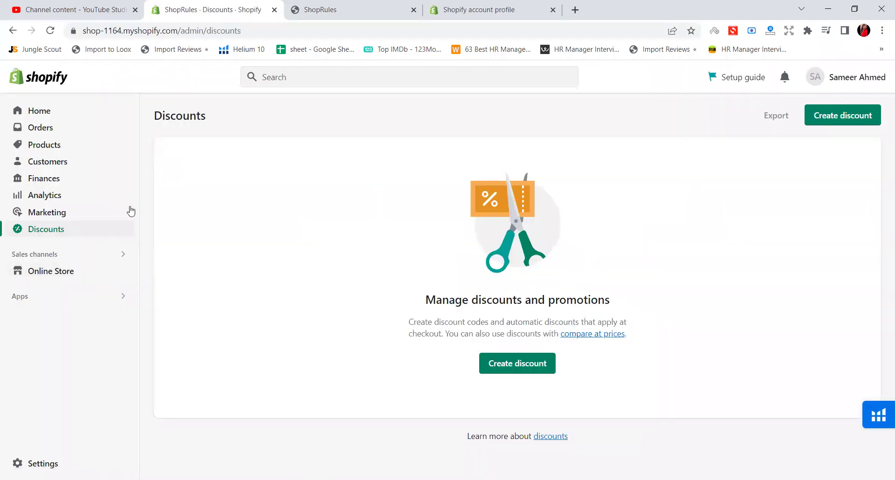
left_click(363, 4)
scroll(483, 214, "down", 10)
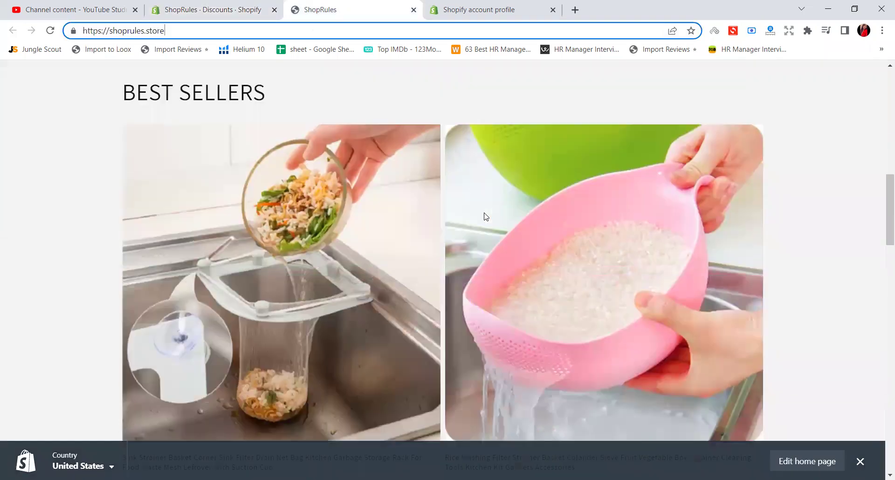
scroll(484, 216, "down", 12)
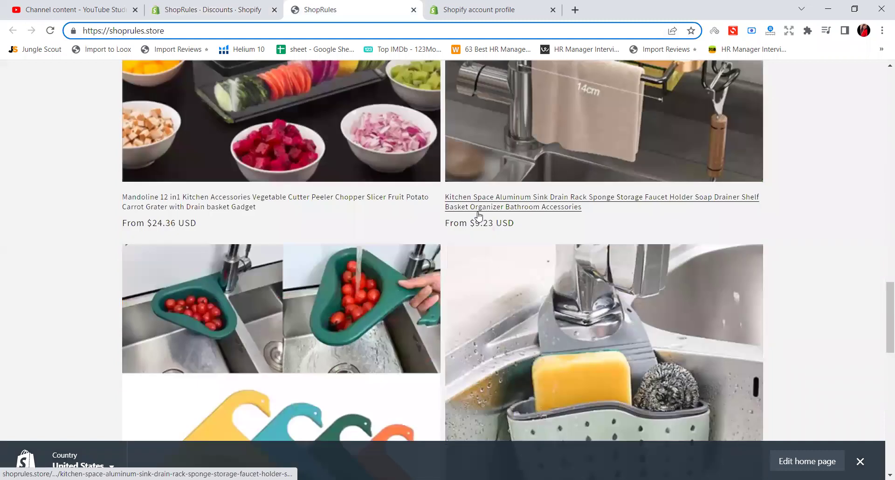
scroll(478, 214, "down", 10)
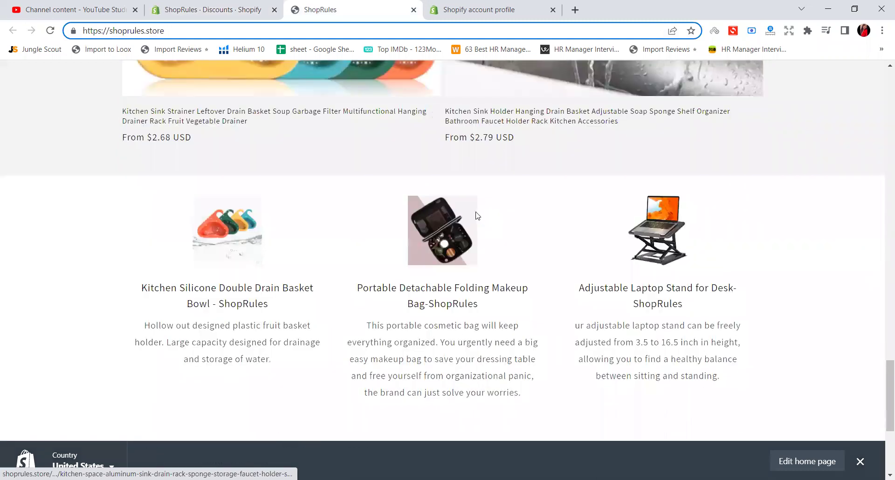
scroll(477, 215, "down", 5)
left_click(210, 10)
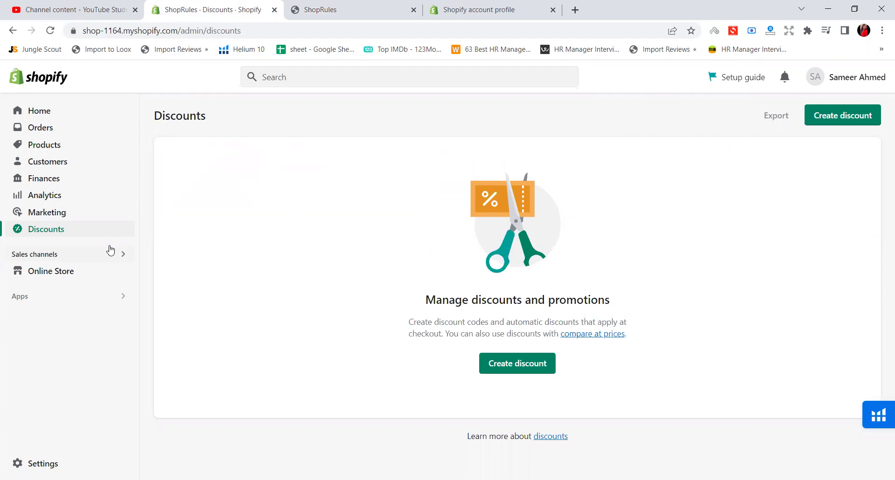
left_click(338, 7)
scroll(525, 265, "up", 20)
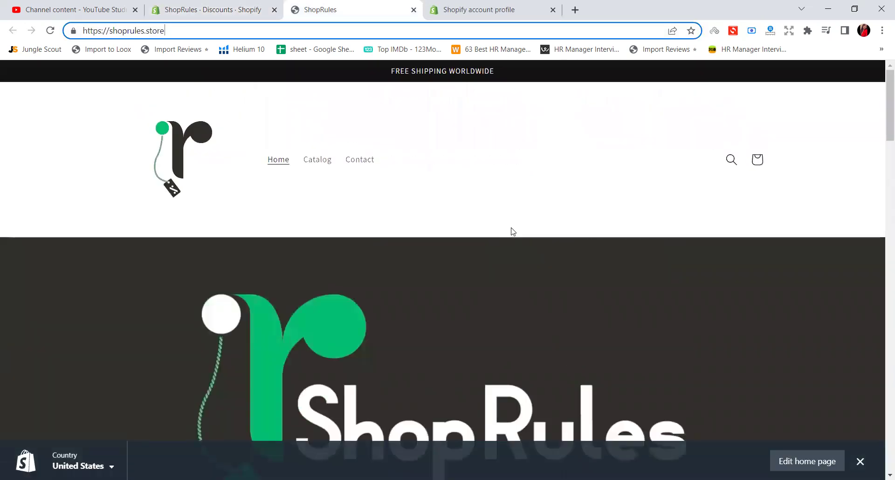
scroll(511, 230, "down", 5)
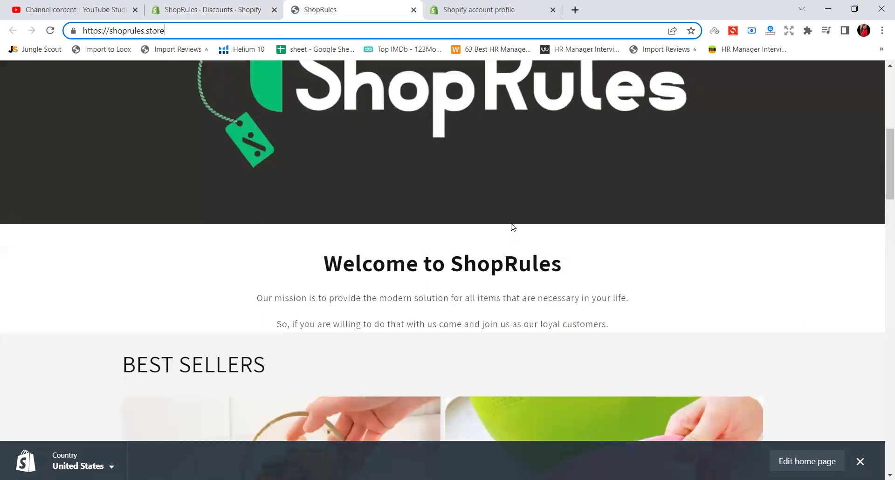
scroll(512, 227, "down", 20)
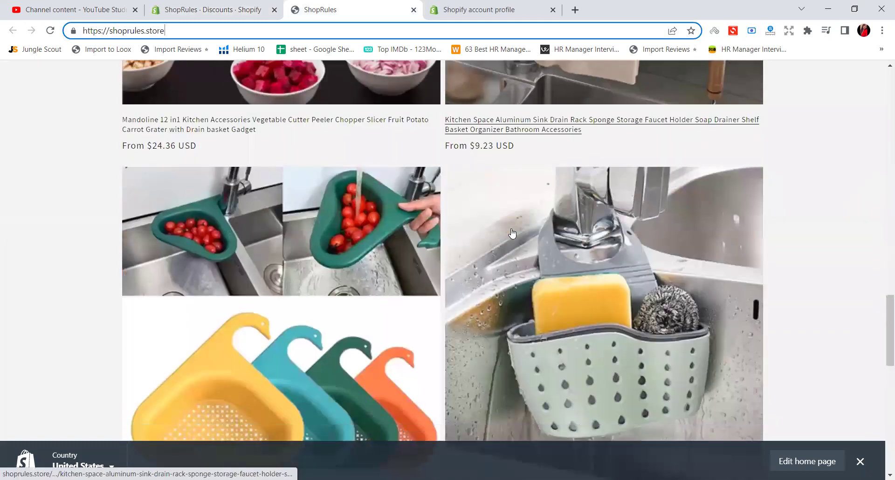
scroll(512, 233, "up", 20)
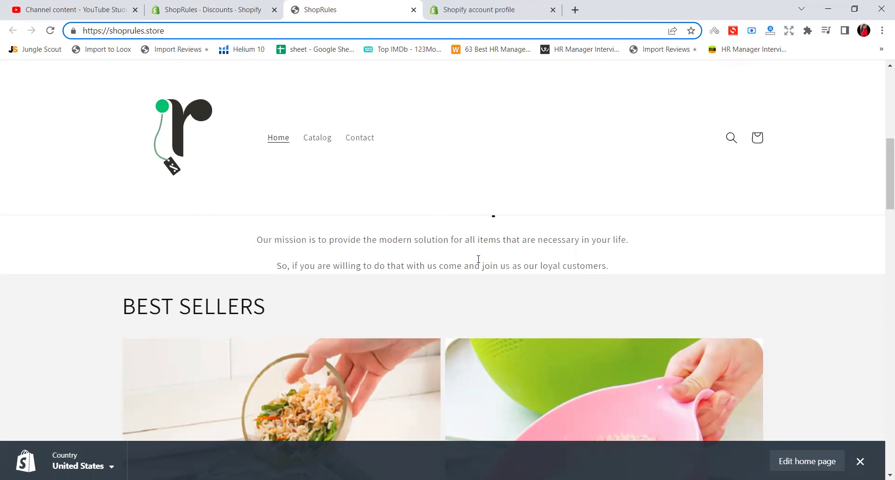
Open the Online Store themes in the ShopRules admin and locate the current theme, Dawn.
left_click(261, 8)
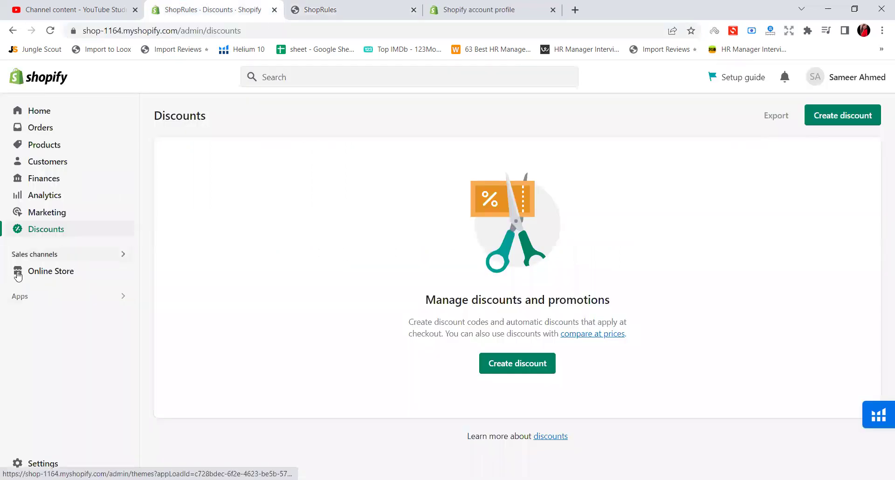
left_click(47, 271)
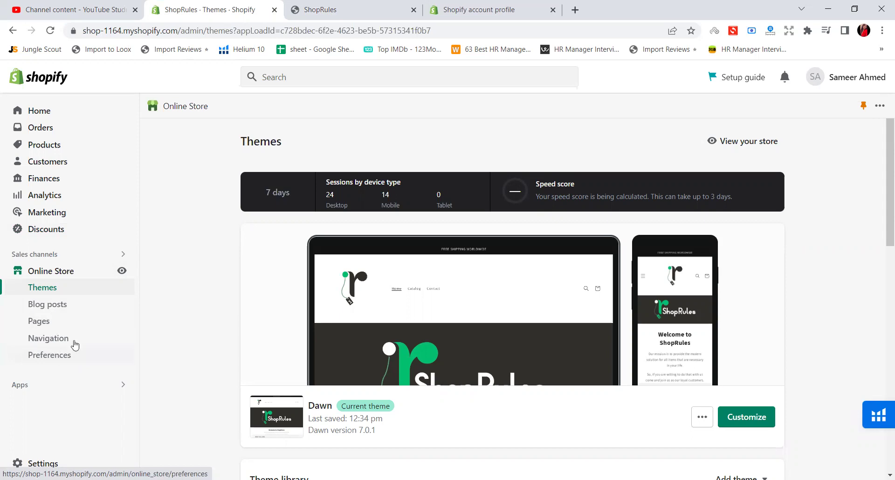
scroll(524, 368, "down", 1)
scroll(528, 372, "down", 1)
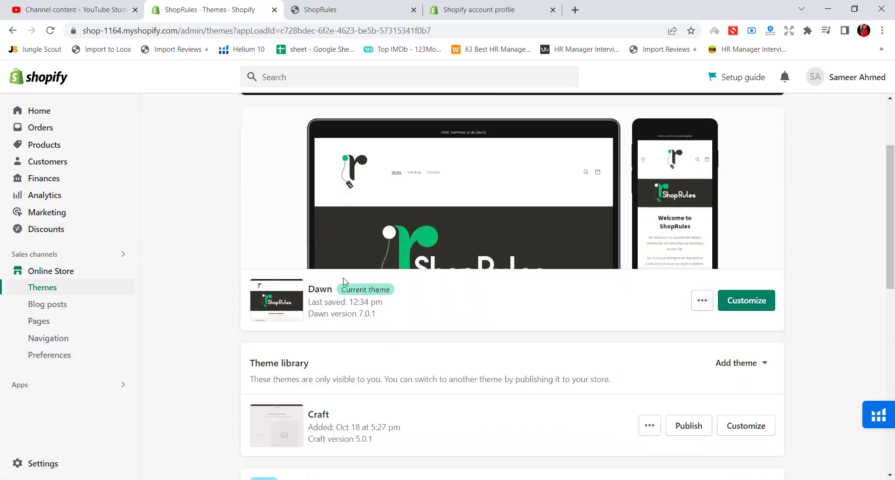
left_click_drag(307, 291, 396, 298)
left_click(323, 285)
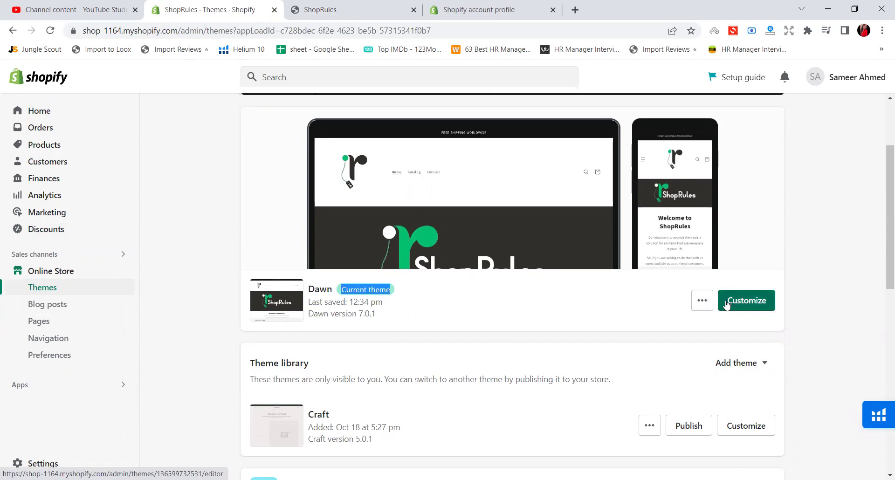
Rename the current Dawn theme to My FREE Theme and save the new name.
left_click(701, 302)
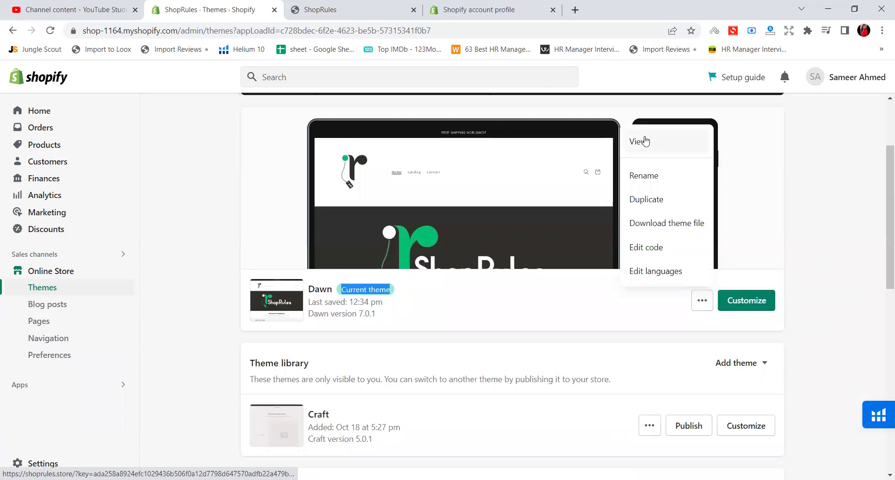
left_click(644, 182)
left_click(382, 276)
key("BackSpace")
key("BackSpace")
key("BackSpace")
key("BackSpace")
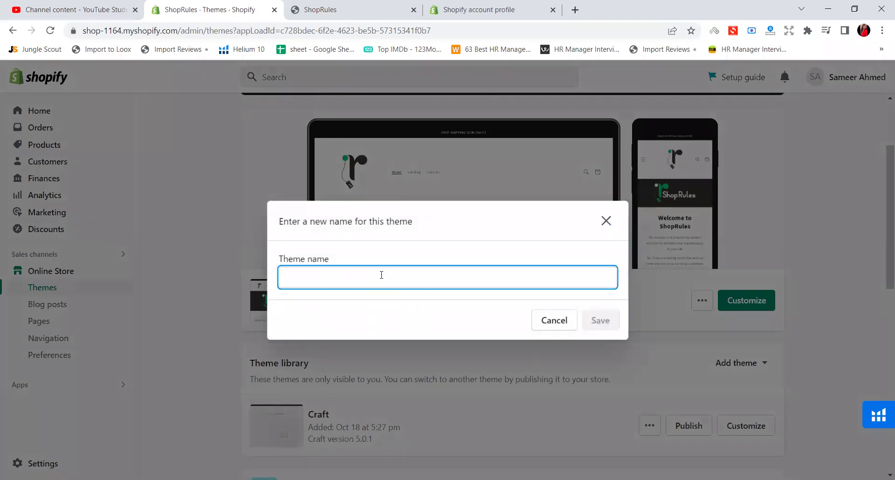
type("My FREE Theme")
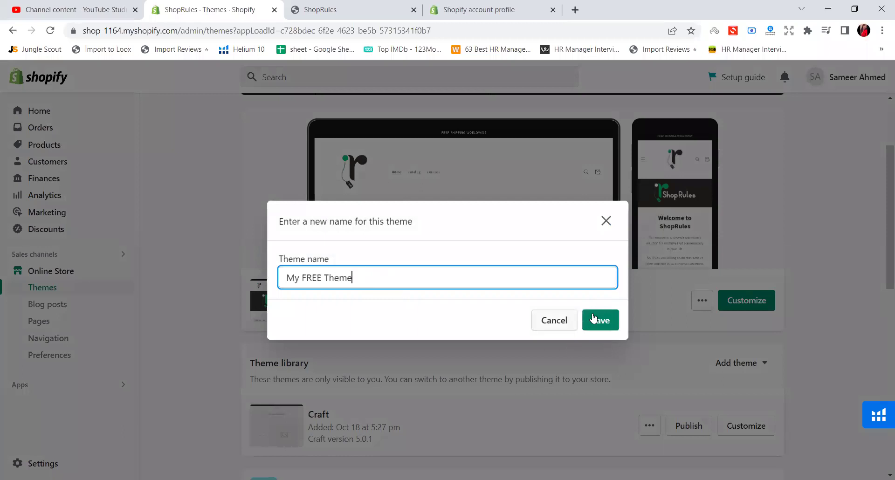
left_click(593, 318)
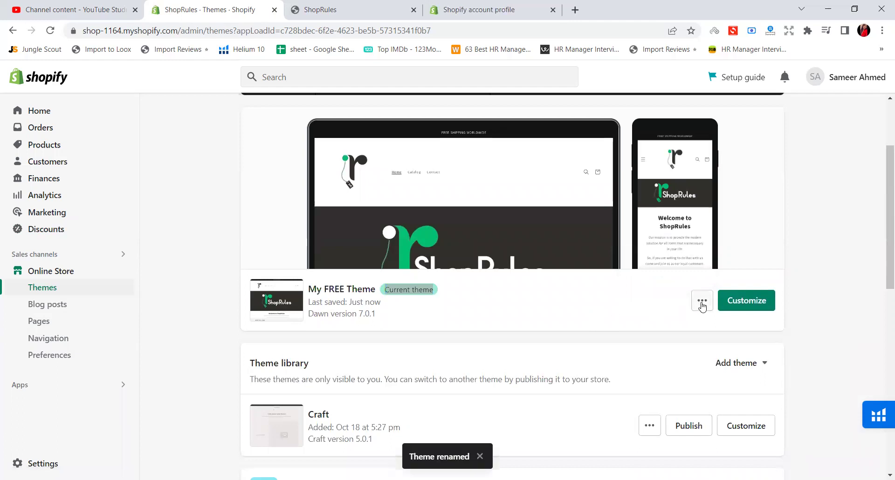
Check the action options for My FREE Theme and look over the storefront's best sellers and featured product columns.
left_click(701, 302)
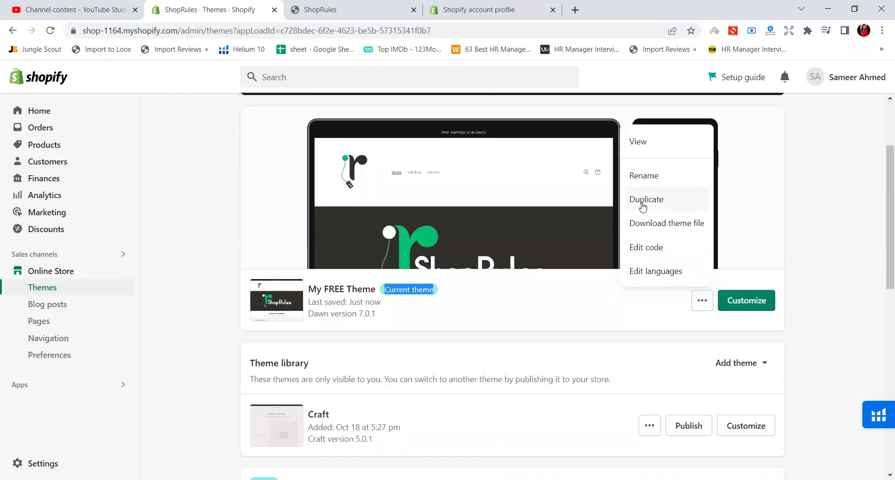
left_click(379, 7)
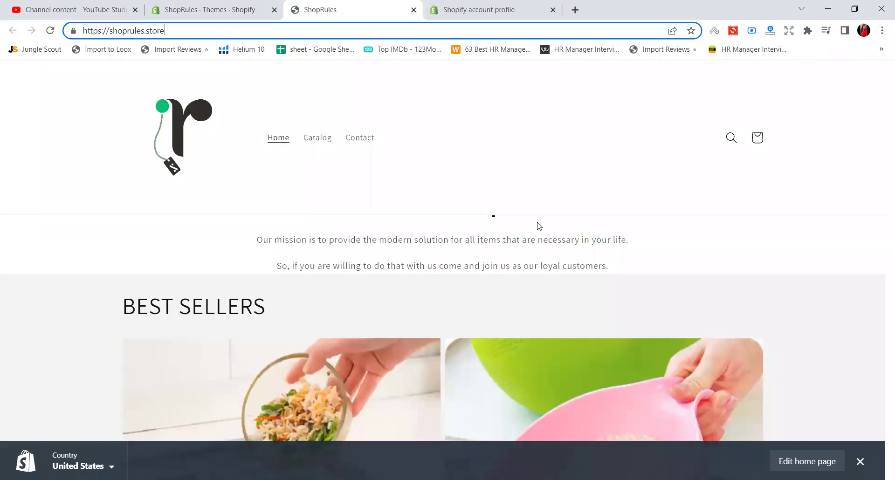
scroll(575, 272, "down", 3)
scroll(575, 272, "down", 10)
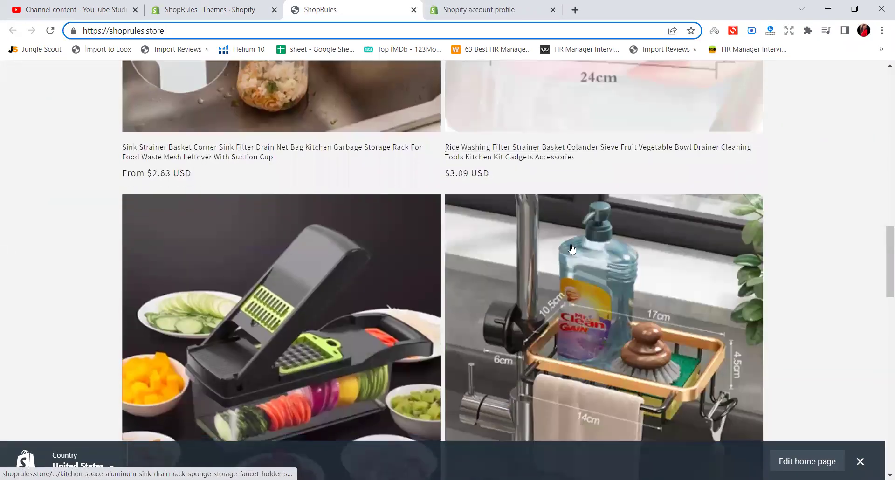
scroll(575, 261, "down", 2)
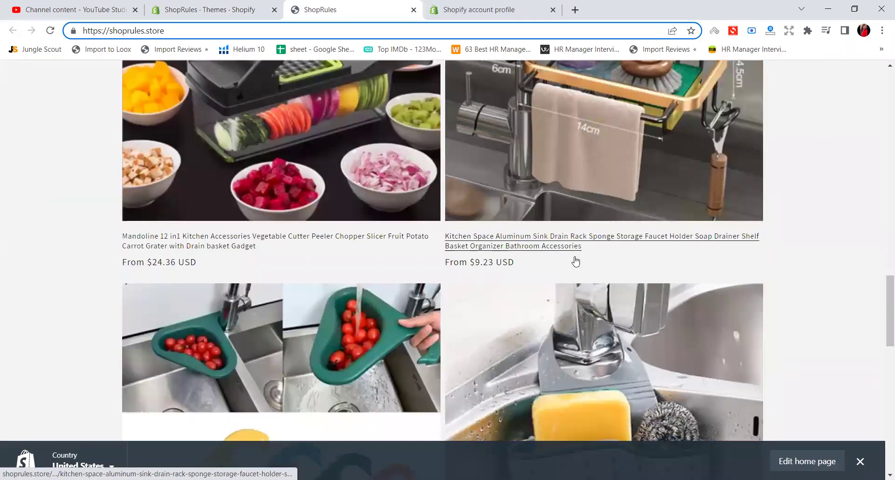
scroll(576, 266, "down", 8)
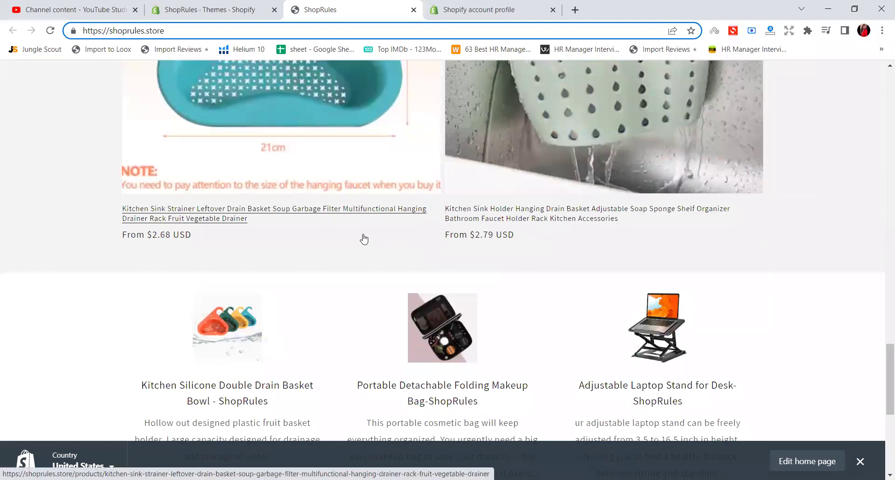
left_click(238, 6)
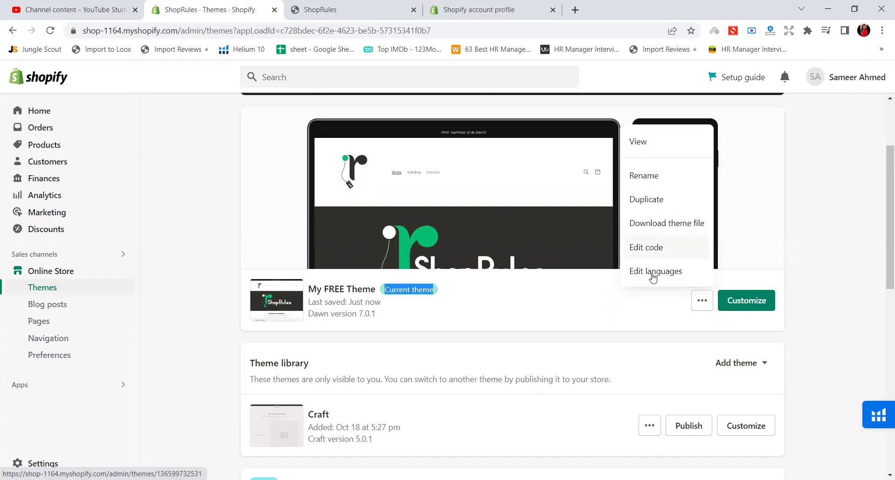
View the live store using My FREE Theme and look over its home page down to the best sellers.
left_click(650, 145)
left_click(161, 5)
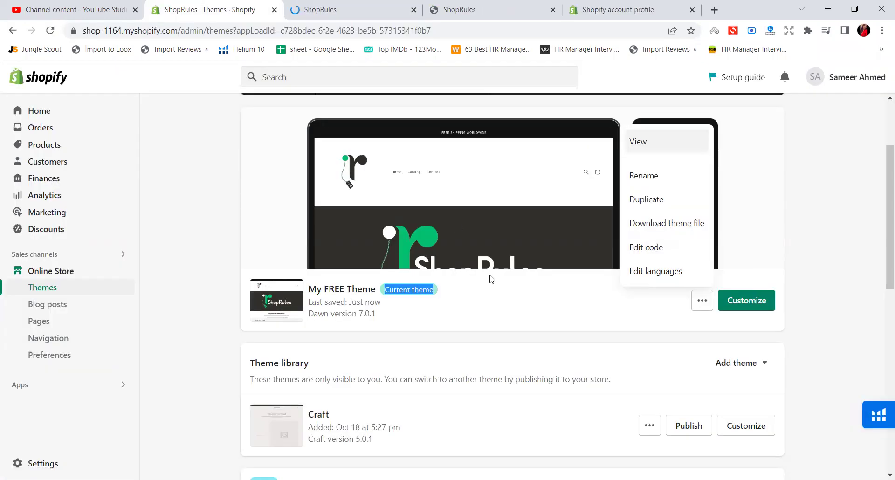
scroll(489, 278, "down", 4)
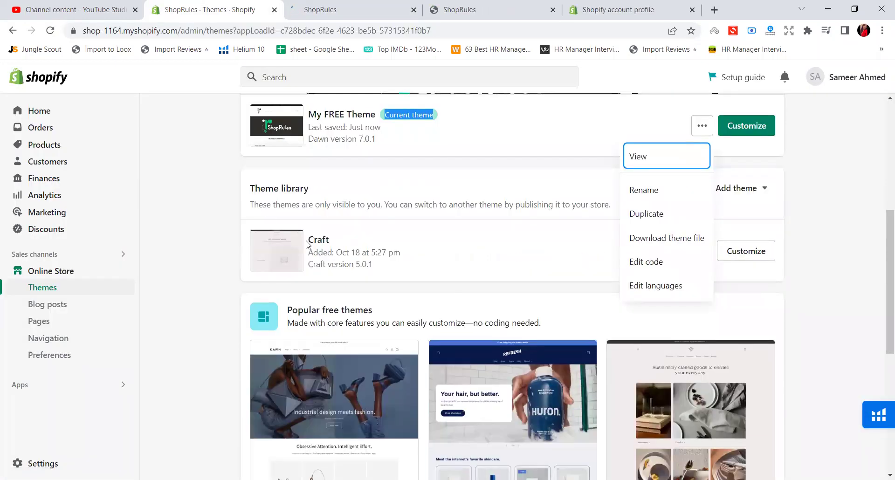
left_click(307, 242)
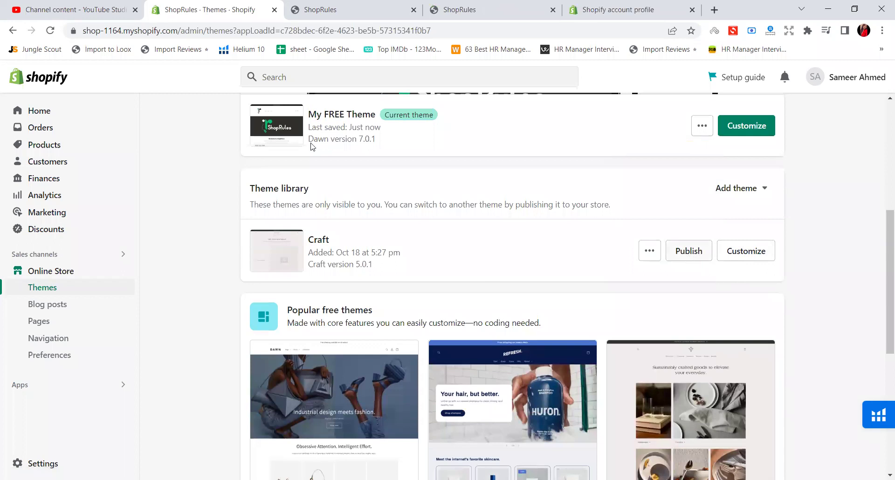
left_click(377, 24)
left_click(378, 10)
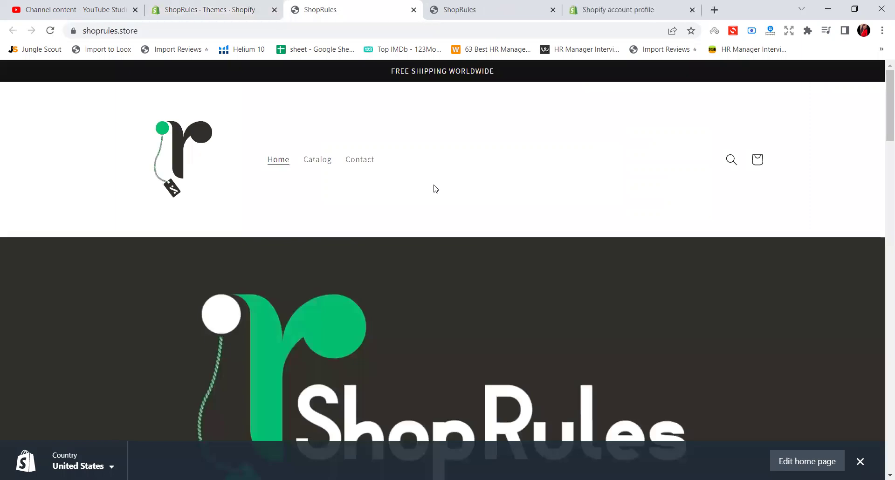
scroll(440, 278, "down", 3)
scroll(440, 277, "down", 10)
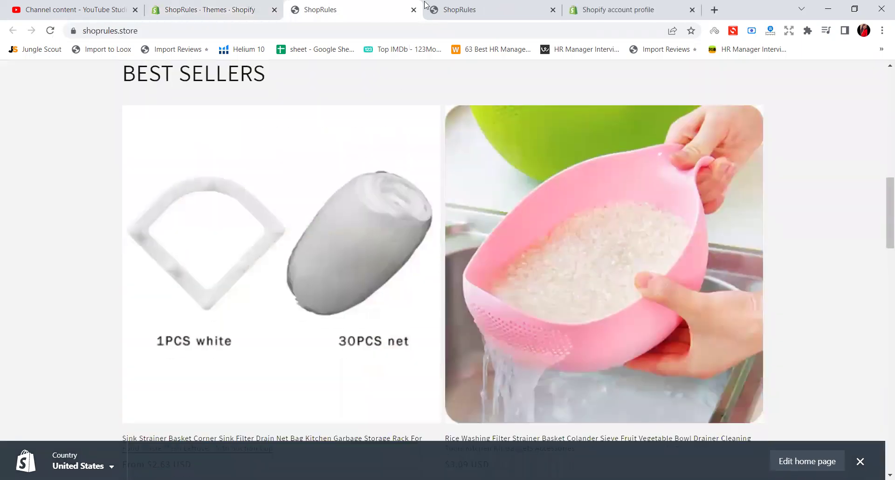
Close the Shopify account profile page and return to the Themes page of the ShopRules admin.
left_click(455, 7)
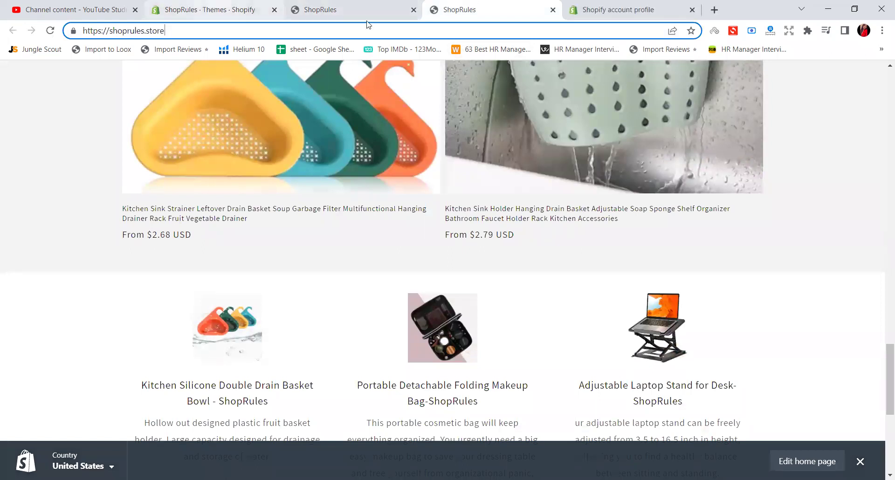
left_click(636, 8)
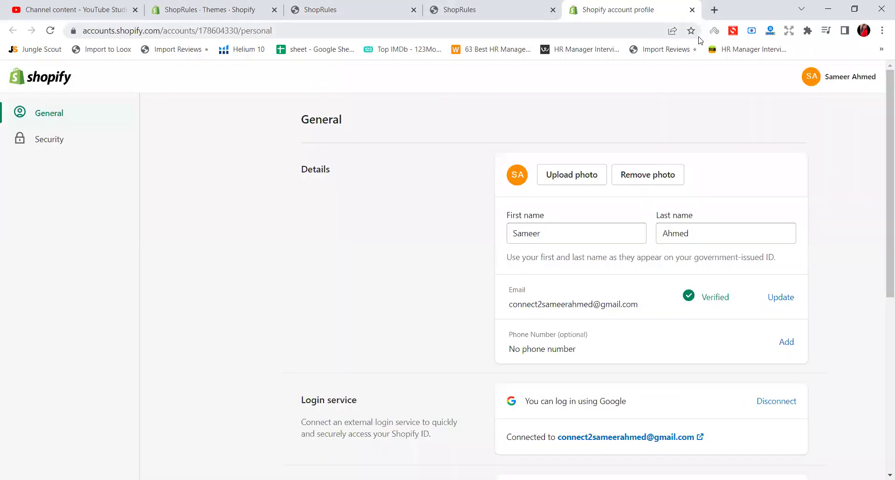
left_click(692, 10)
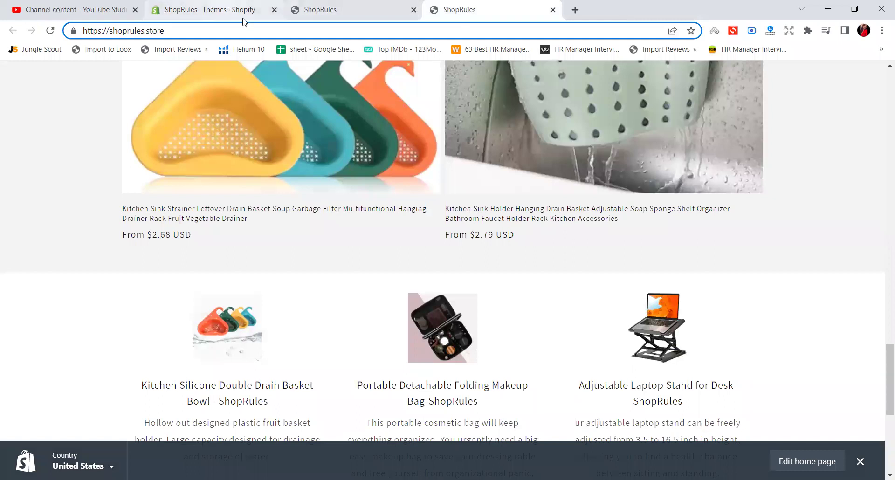
left_click(210, 9)
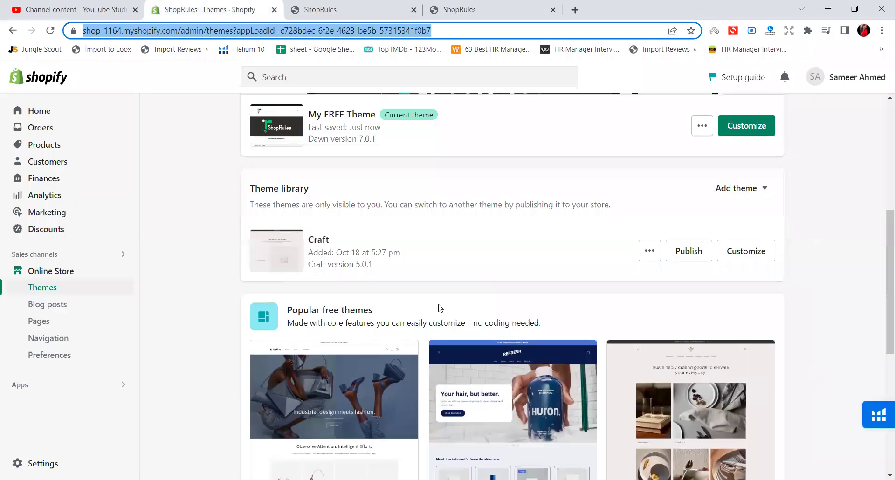
Preview the Craft theme, close the extra ShopRules storefront pages, and look over the preview down to the blog section.
left_click(646, 254)
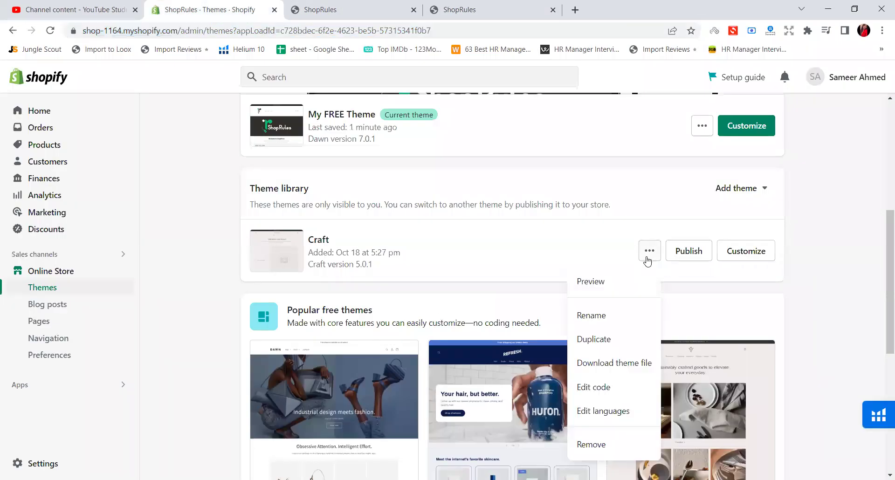
left_click(615, 290)
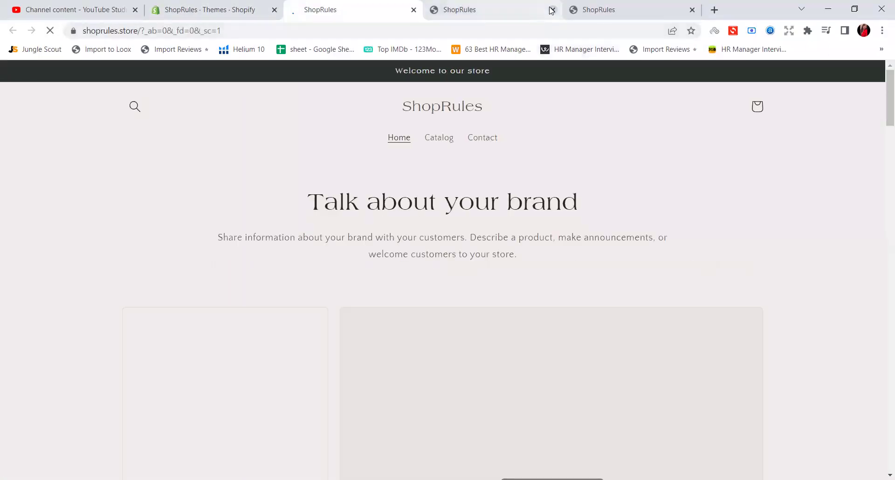
left_click(692, 10)
left_click(553, 9)
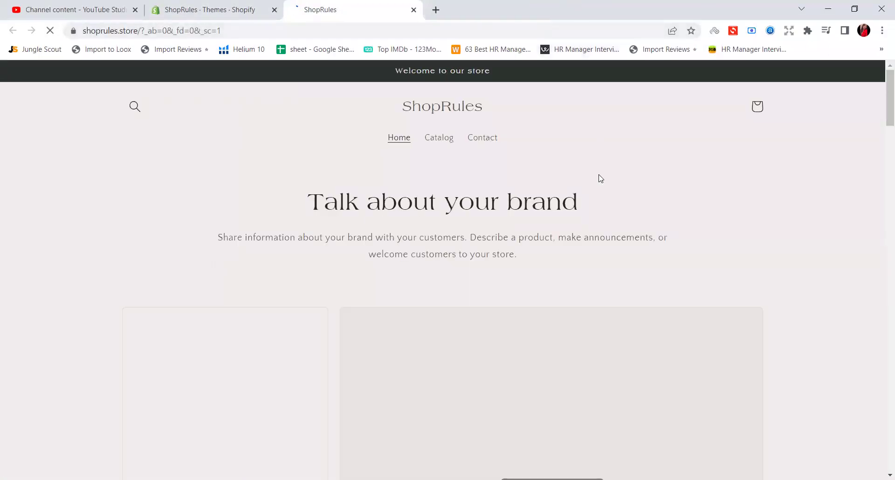
scroll(605, 180, "down", 6)
scroll(606, 180, "down", 8)
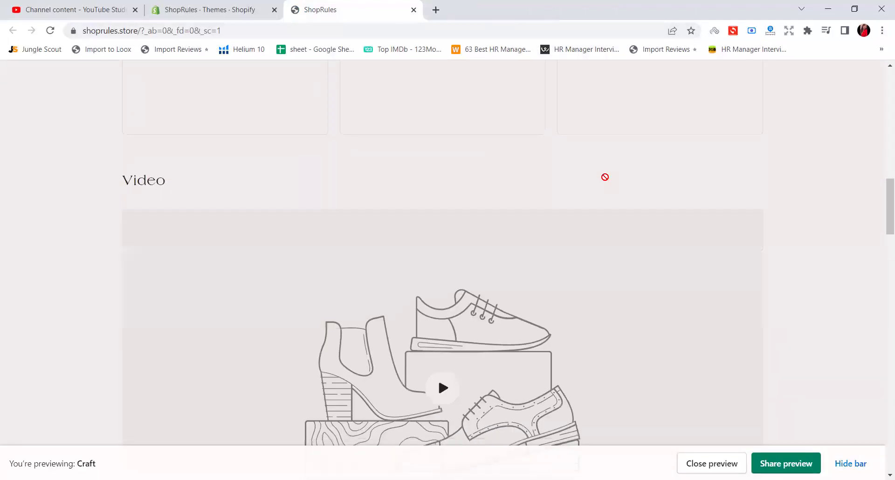
scroll(605, 177, "down", 12)
scroll(605, 177, "down", 10)
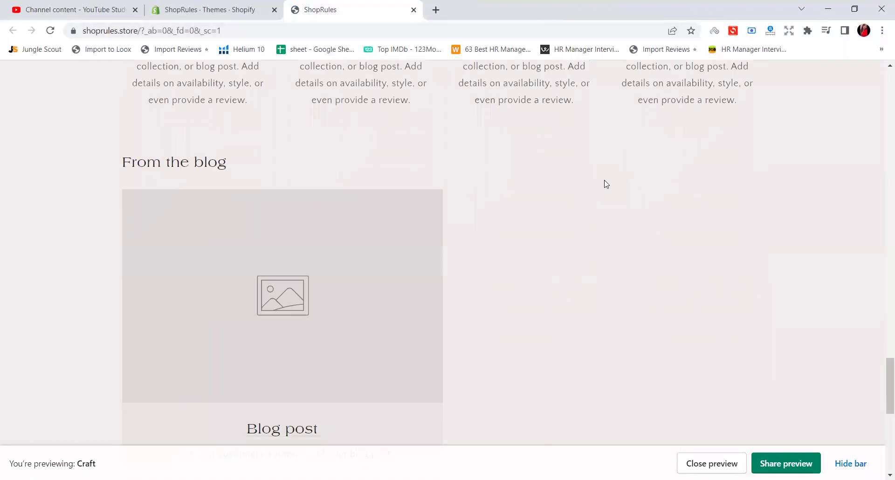
scroll(606, 183, "down", 6)
scroll(591, 164, "up", 5)
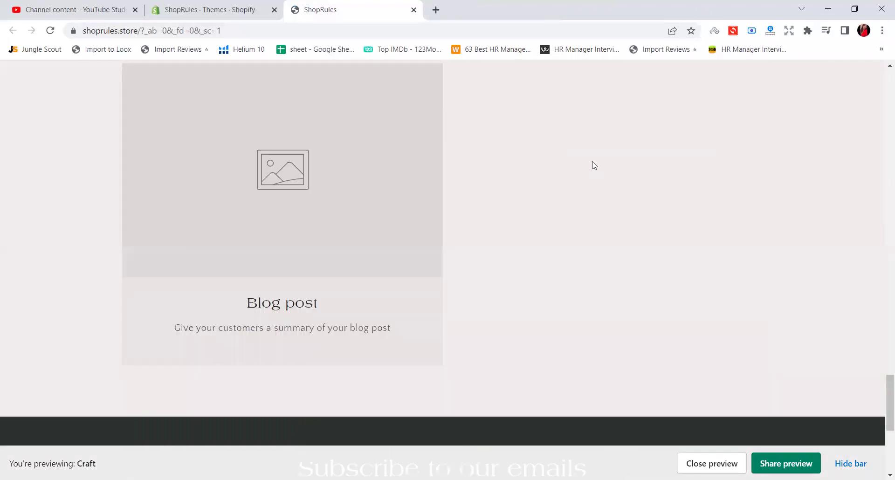
Return to the ShopRules themes and review the actions available for the Craft theme in the theme library.
left_click(216, 8)
left_click(611, 284)
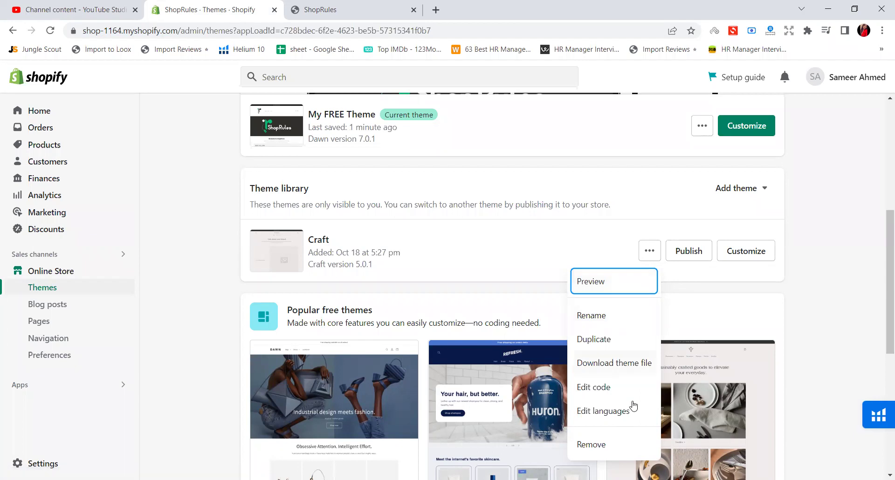
scroll(609, 396, "down", 1)
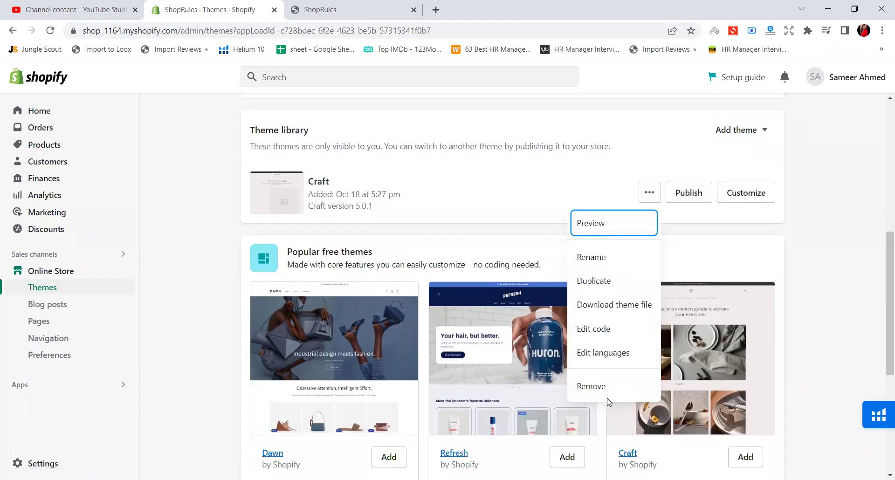
left_click(799, 303)
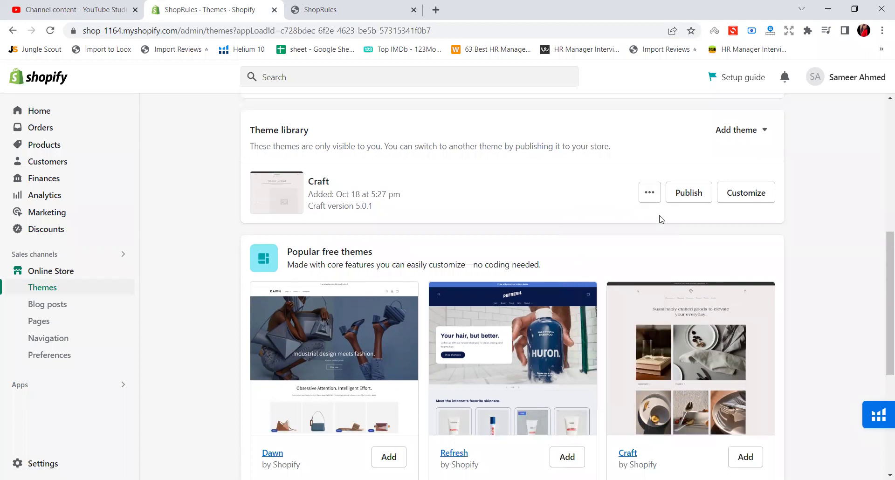
Browse the Themes page from the current theme through the theme library to the popular free themes.
scroll(699, 335, "down", 3)
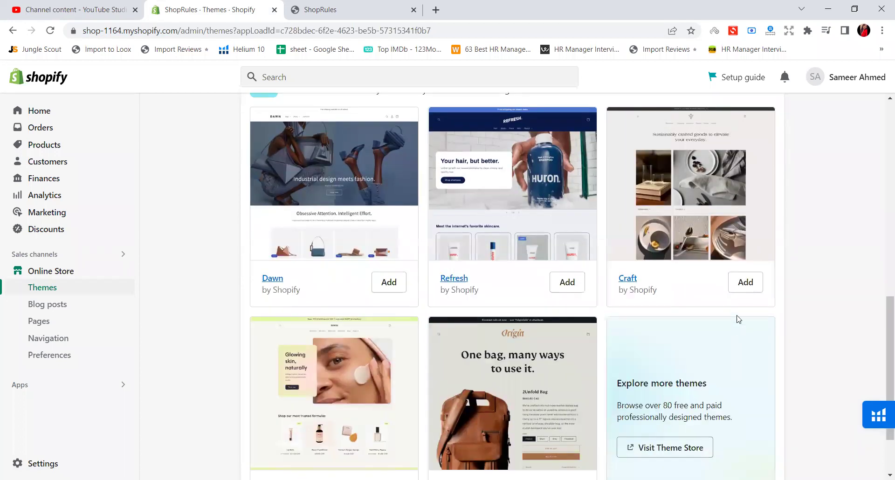
scroll(738, 322, "down", 2)
scroll(738, 329, "up", 10)
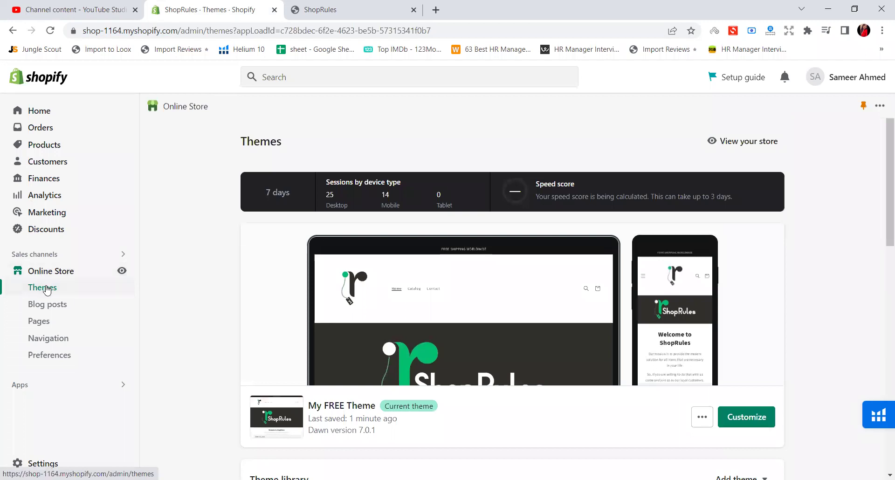
scroll(437, 366, "down", 5)
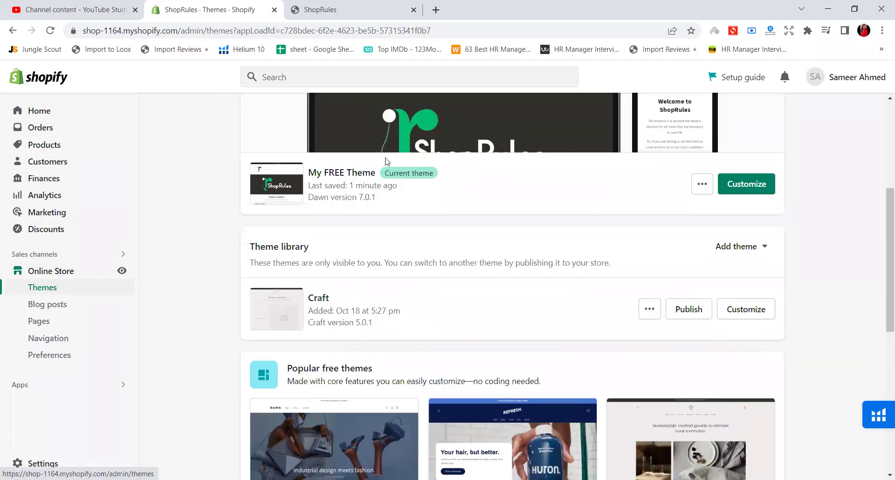
scroll(417, 276, "down", 6)
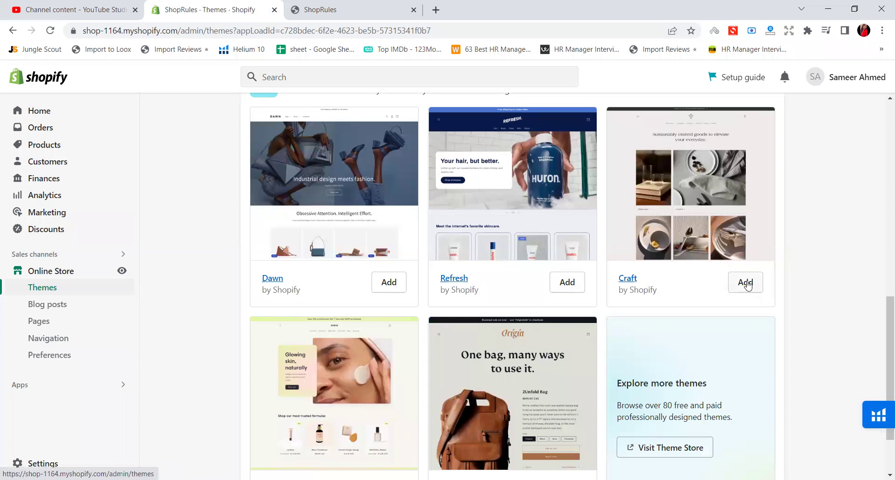
scroll(747, 285, "down", 2)
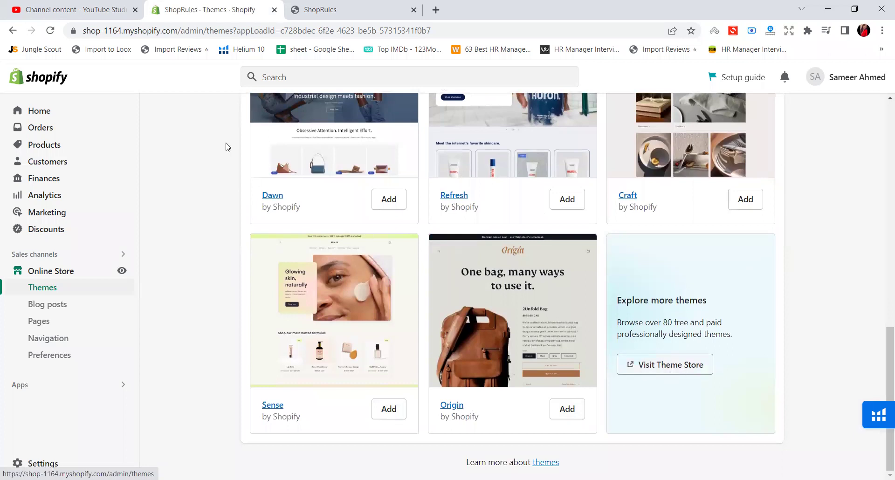
Search the admin for "themes", open the Themes page from the results, and look over its theme library and popular free themes.
left_click(278, 80)
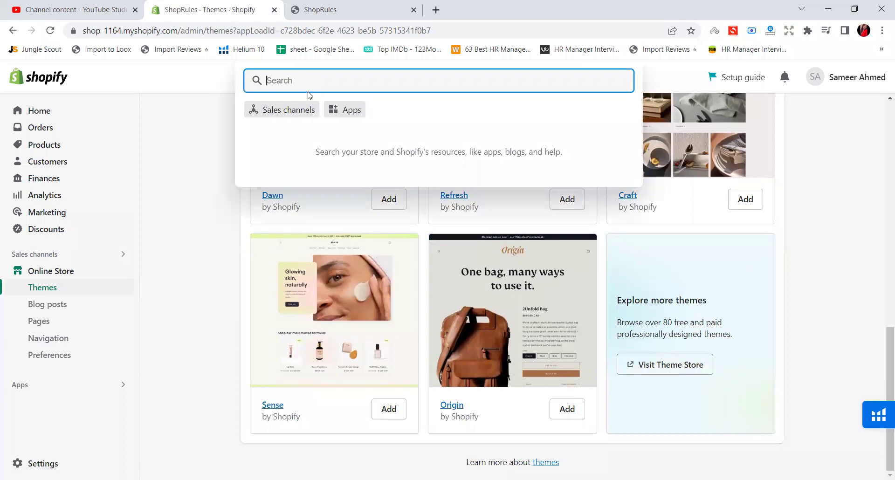
type("themes")
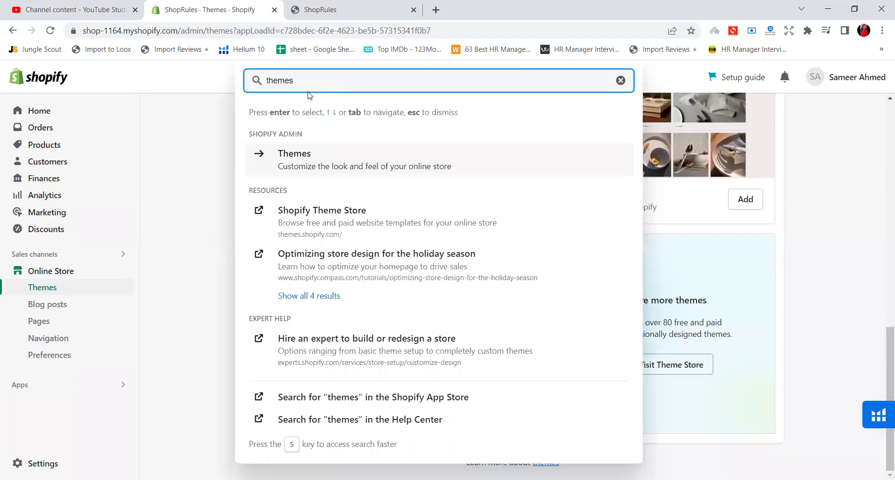
left_click(317, 162)
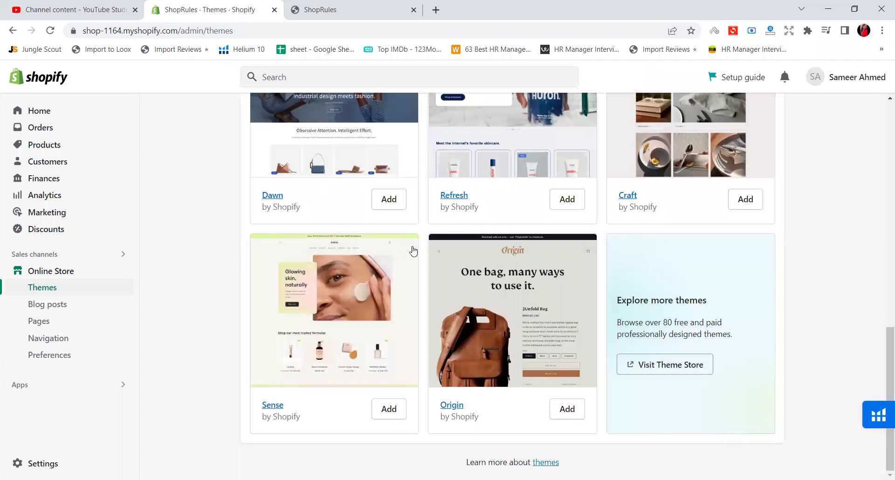
scroll(506, 291, "up", 7)
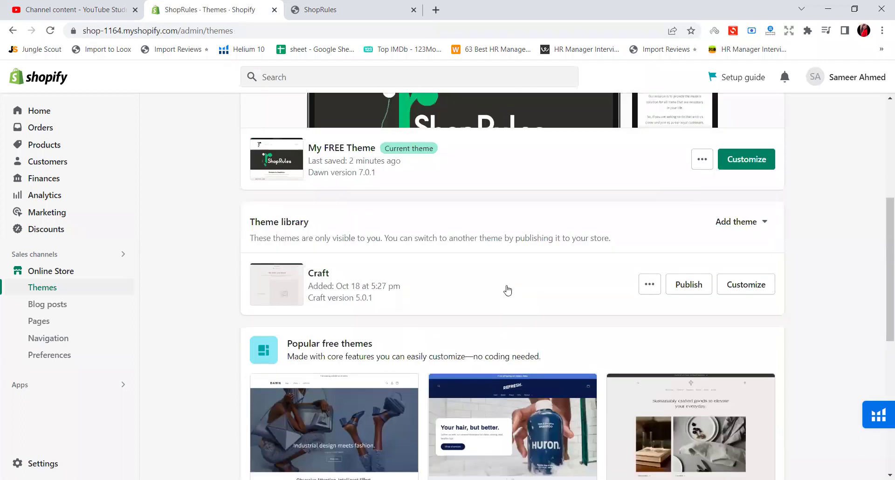
scroll(506, 290, "down", 7)
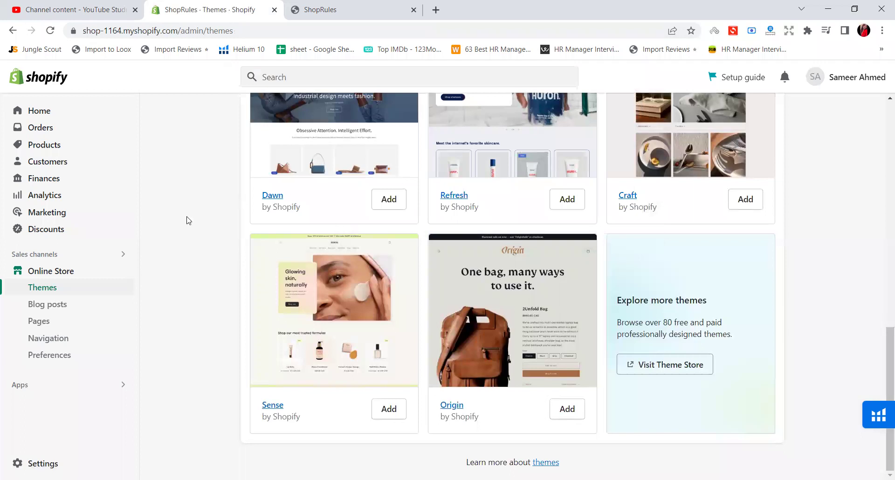
Search the Shopify App Store for "theme" from the admin's app finder.
left_click(28, 385)
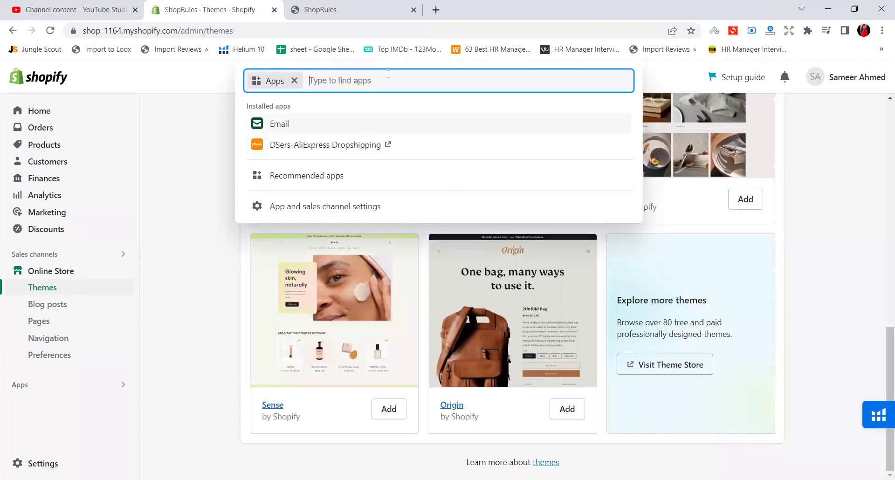
type("theme")
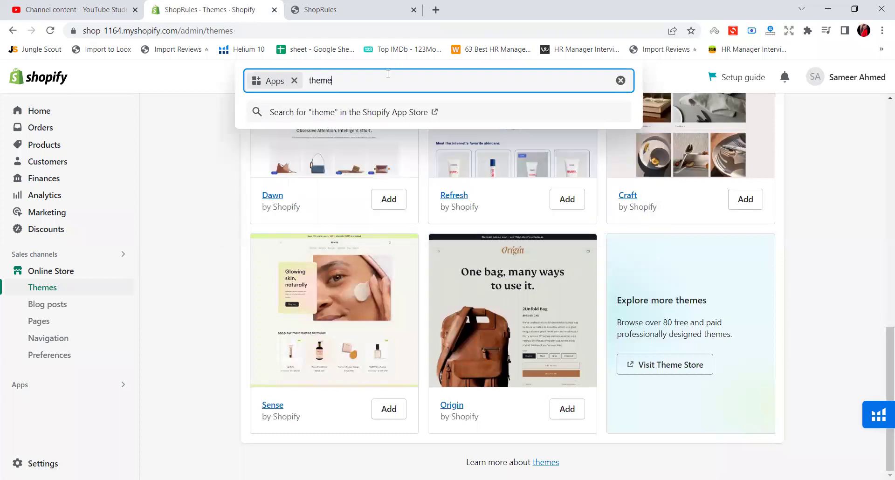
key("Return")
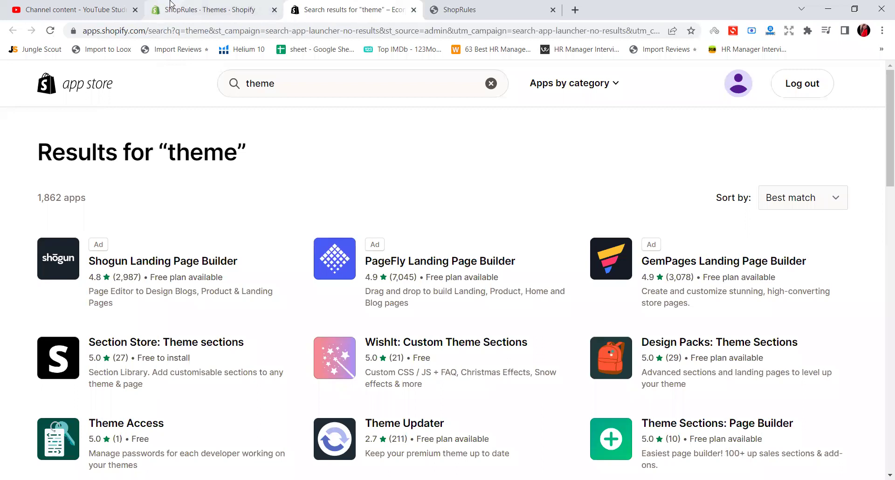
Return to the ShopRules admin and bring up the list of installed apps.
mouse_move(170, 4)
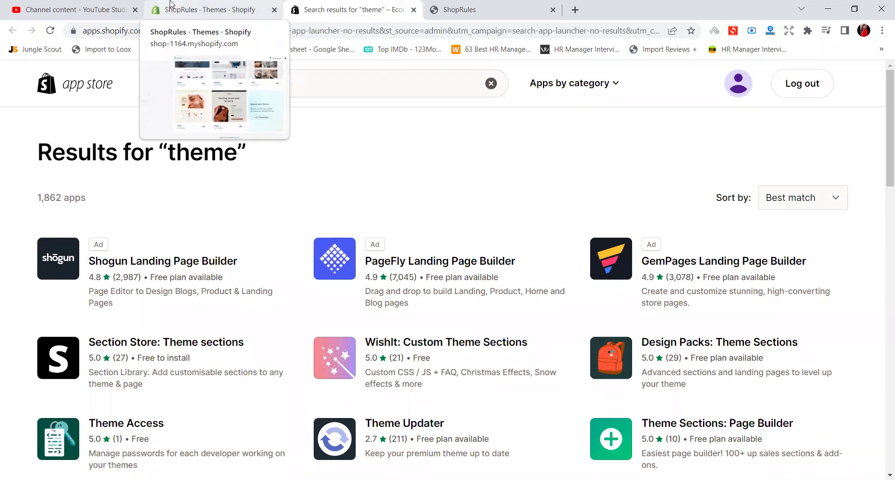
left_click(170, 4)
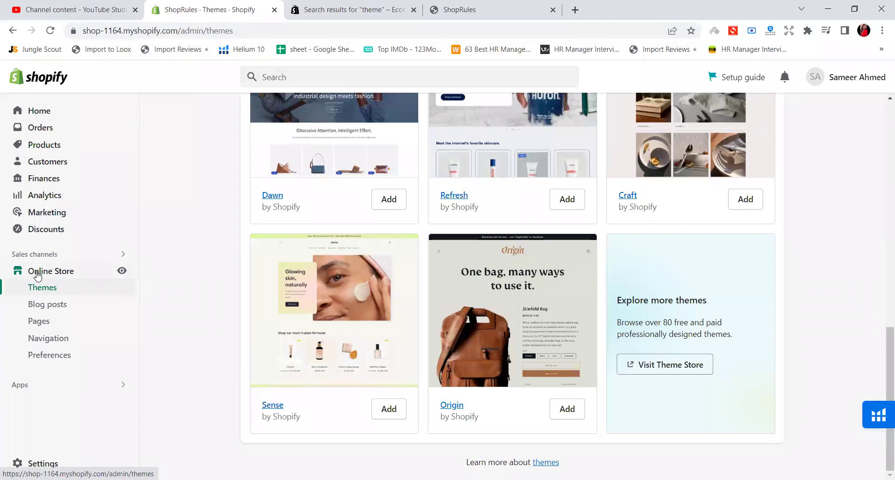
left_click(26, 386)
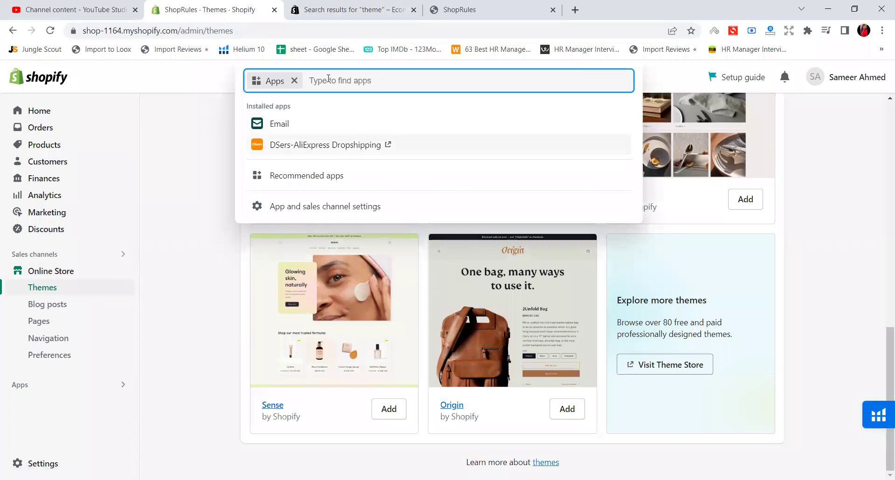
Switch back to the Shopify App Store and look through the apps found for "theme".
left_click(344, 14)
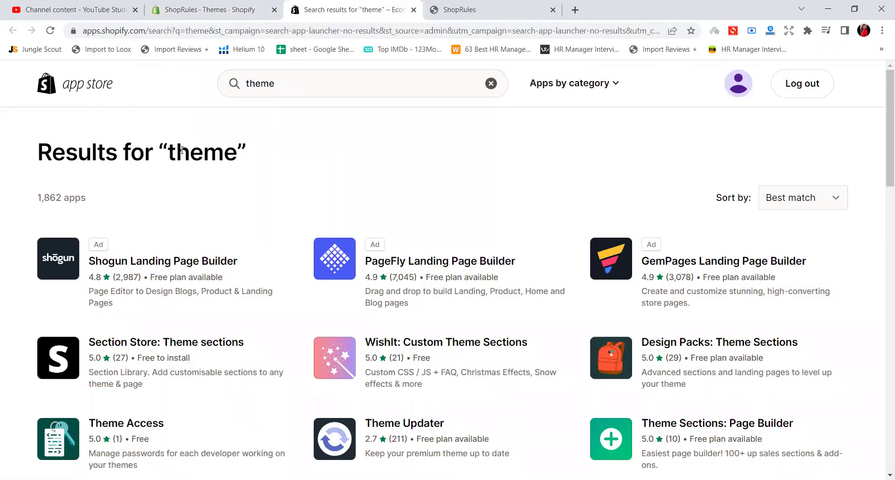
scroll(380, 210, "down", 5)
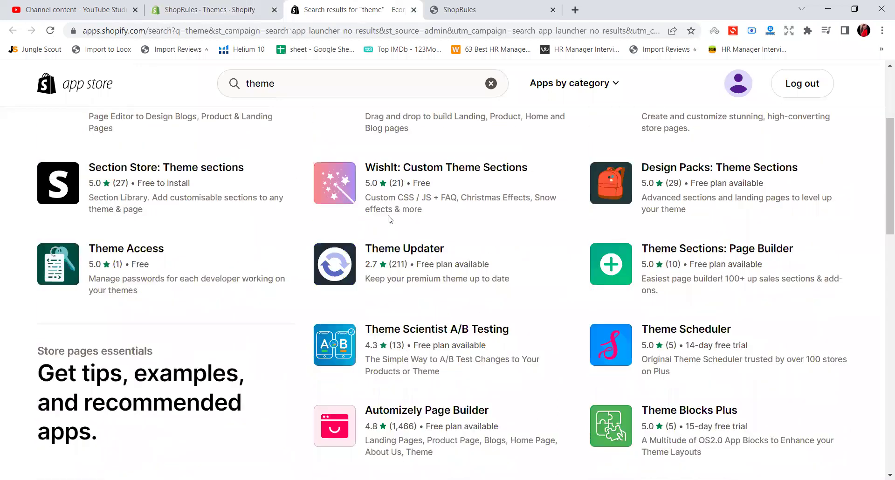
scroll(267, 256, "up", 5)
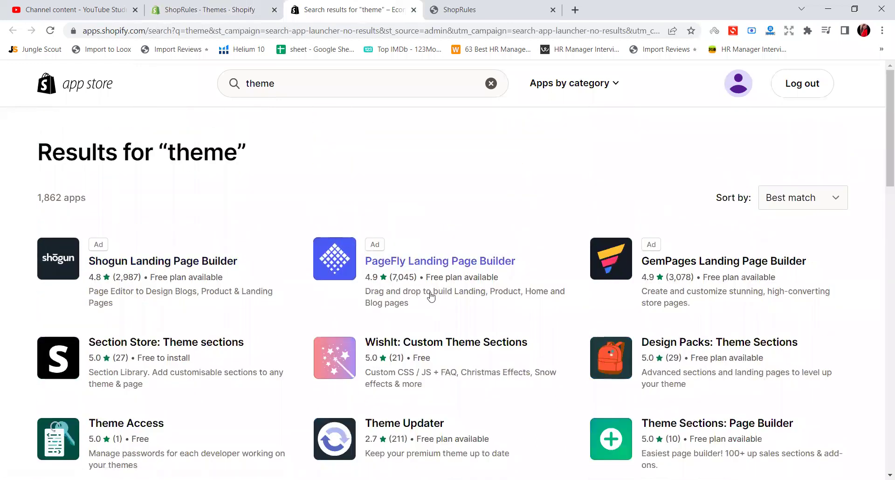
scroll(430, 294, "down", 2)
scroll(429, 300, "down", 7)
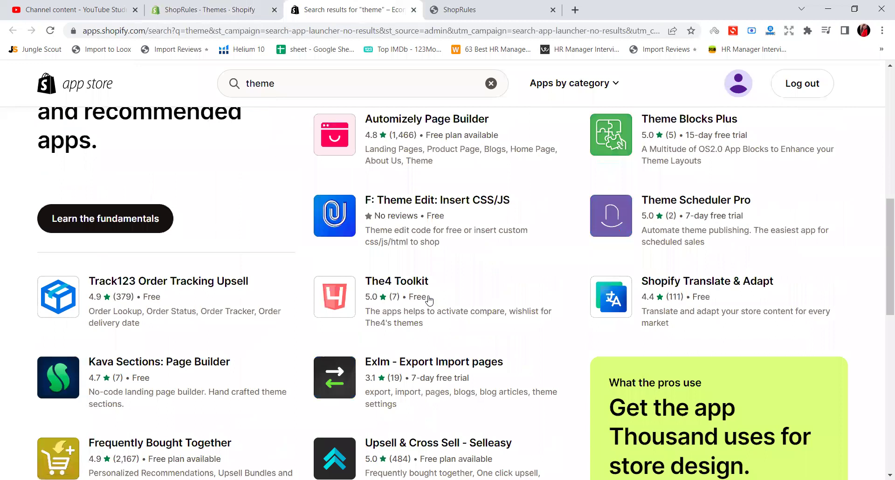
scroll(242, 114, "up", 6)
Search the App Store for "Free theme" and look through the first page of results.
left_click(247, 85)
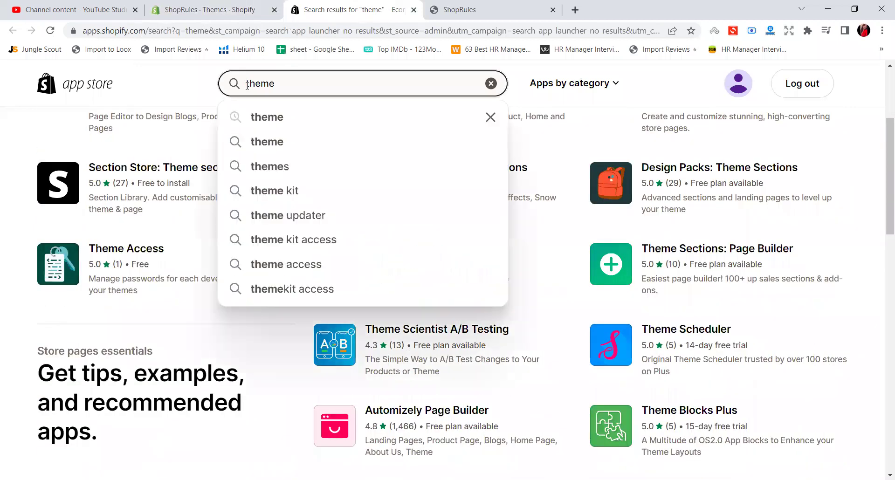
type("Free")
key("Return")
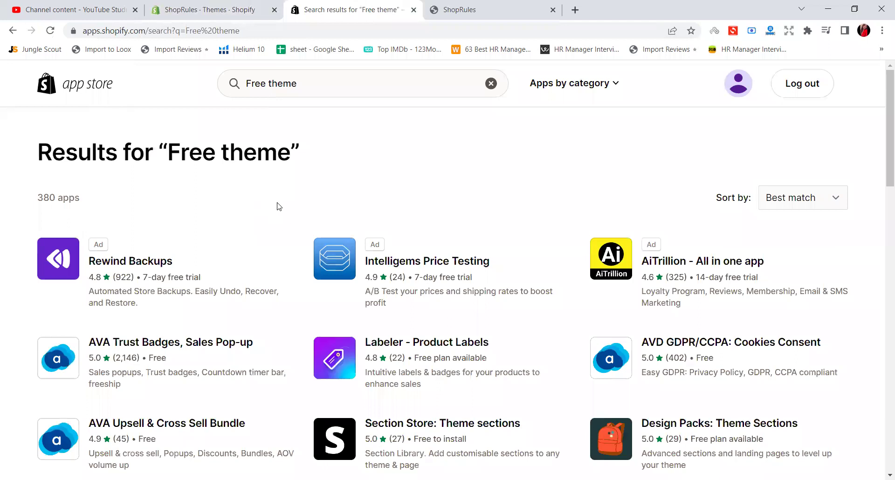
scroll(284, 219, "down", 10)
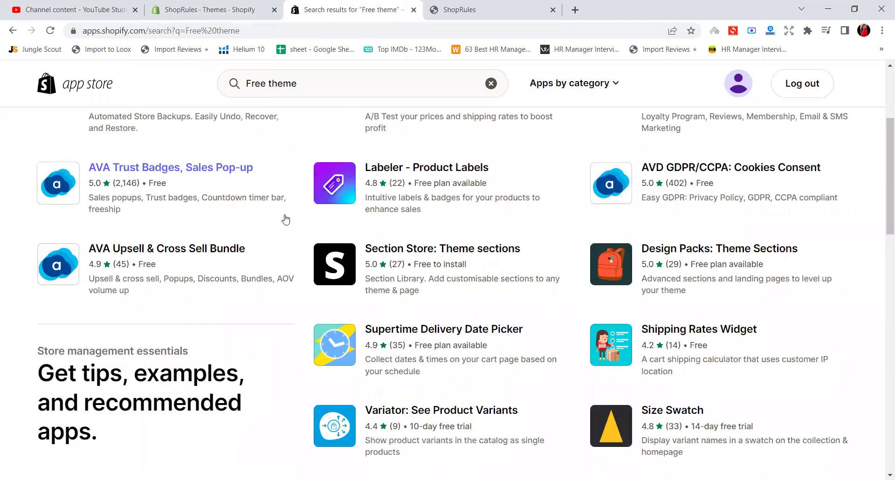
scroll(287, 218, "down", 7)
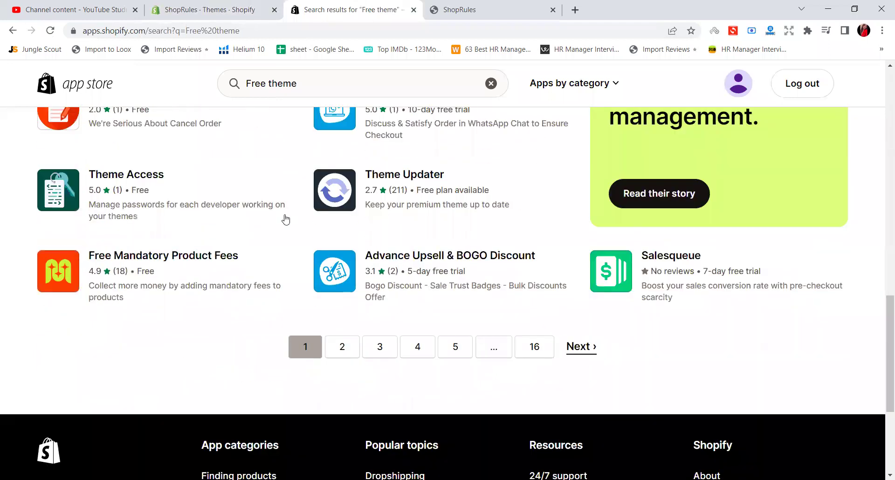
Browse the "Free theme" app results on pages 2 and 3, and open page 4.
left_click(344, 346)
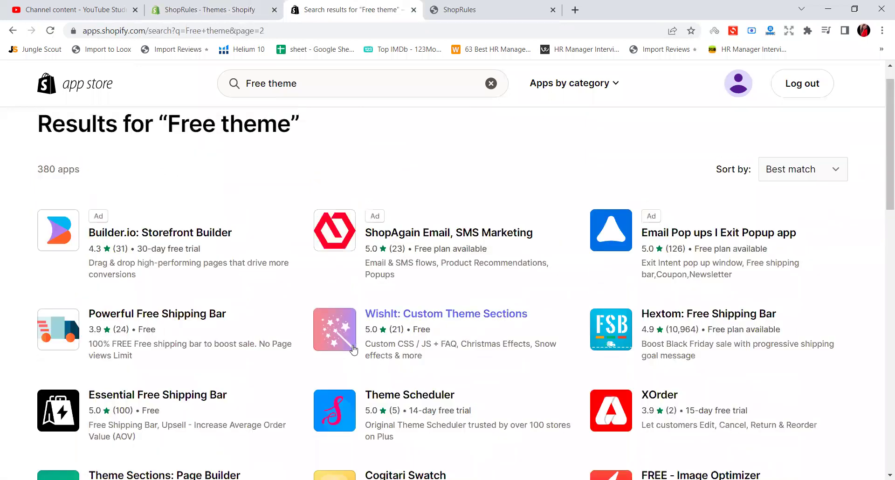
scroll(417, 297, "down", 11)
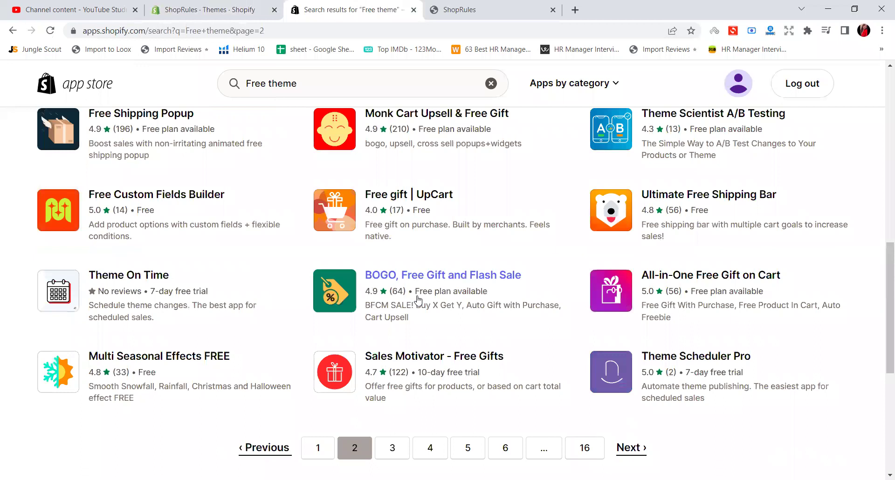
scroll(417, 300, "down", 6)
left_click(386, 163)
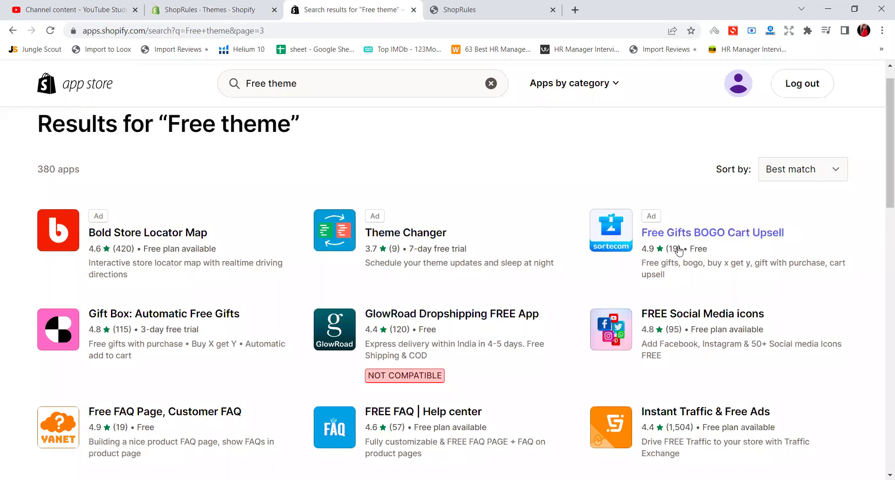
scroll(671, 249, "down", 5)
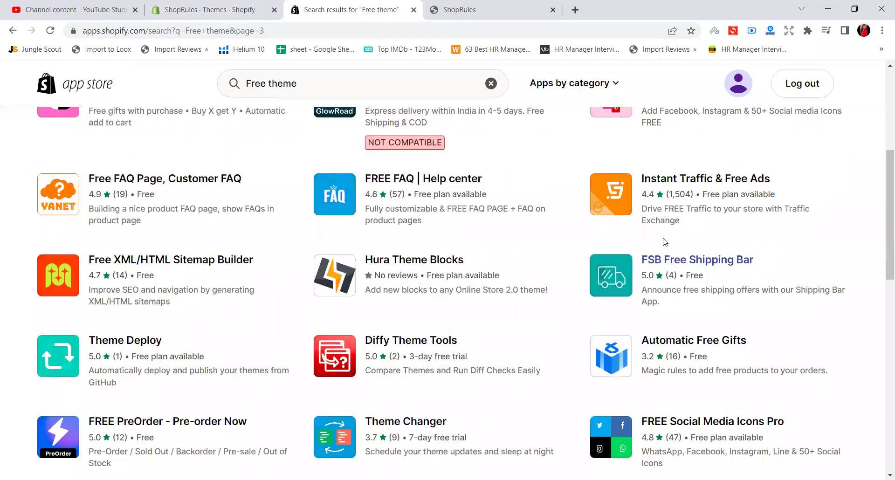
scroll(662, 247, "down", 8)
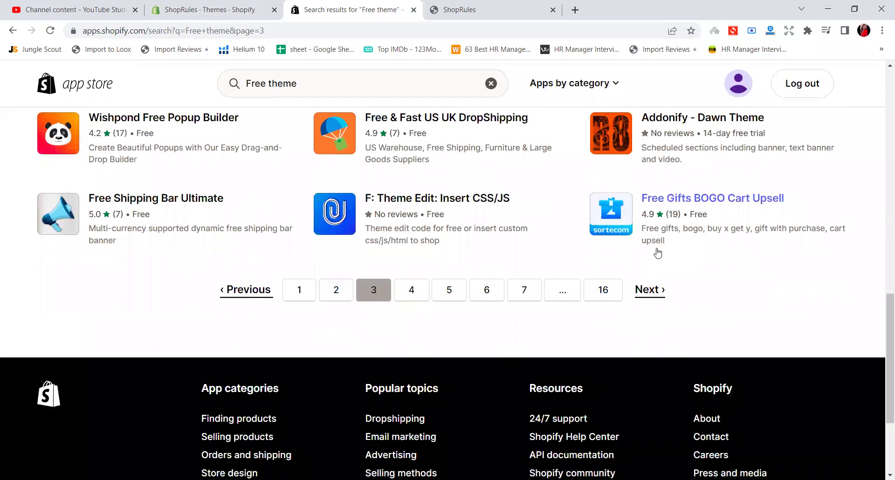
scroll(658, 253, "up", 4)
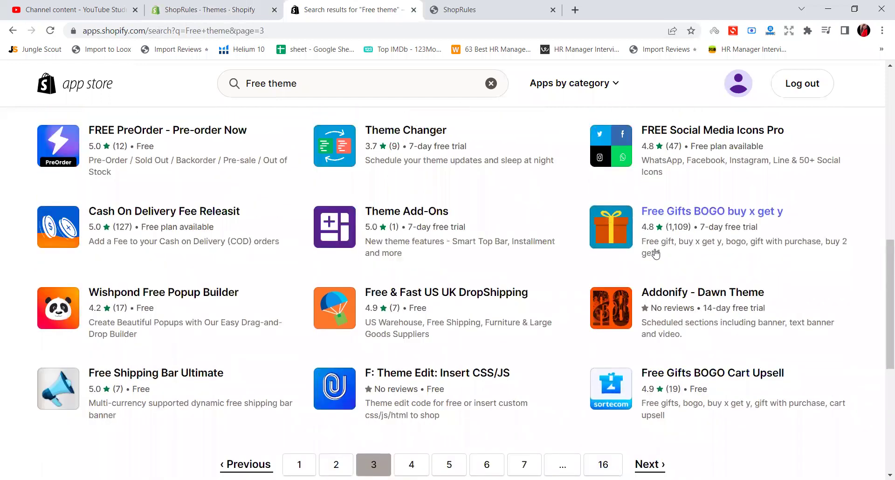
scroll(650, 256, "down", 3)
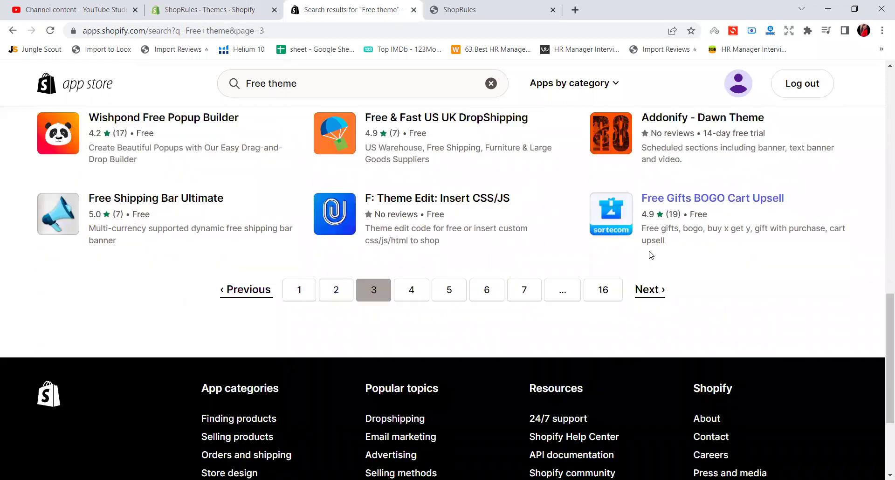
left_click(422, 292)
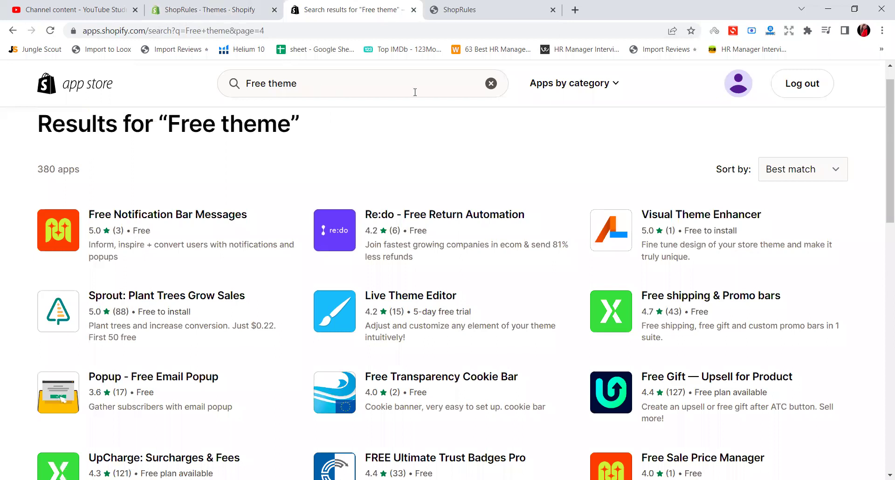
Show the app categories of the App Store and open the Store design category.
left_click(593, 91)
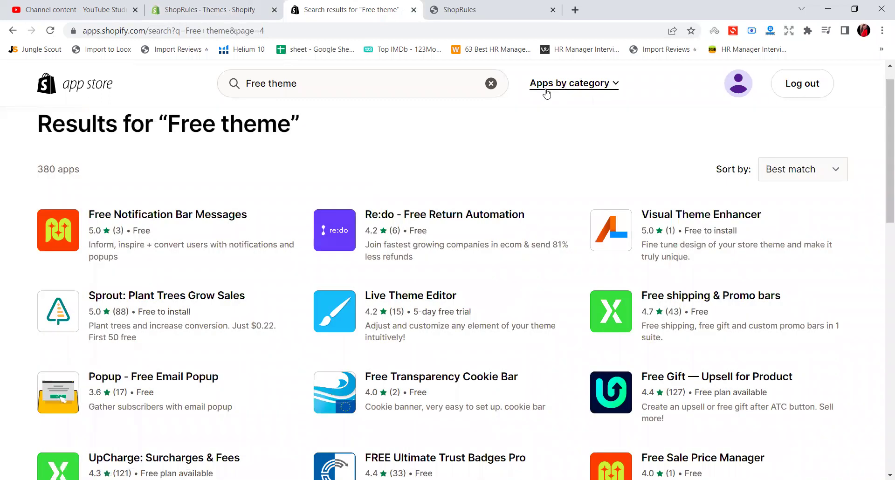
left_click(566, 89)
left_click(588, 90)
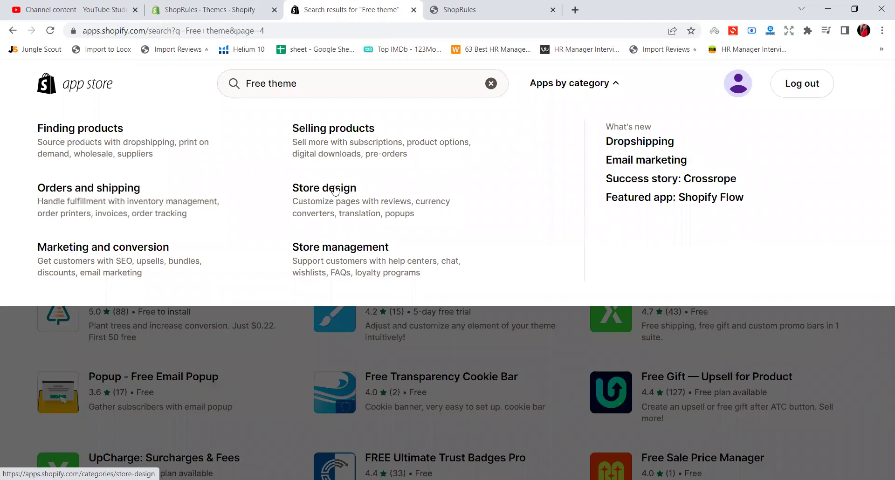
left_click(334, 189)
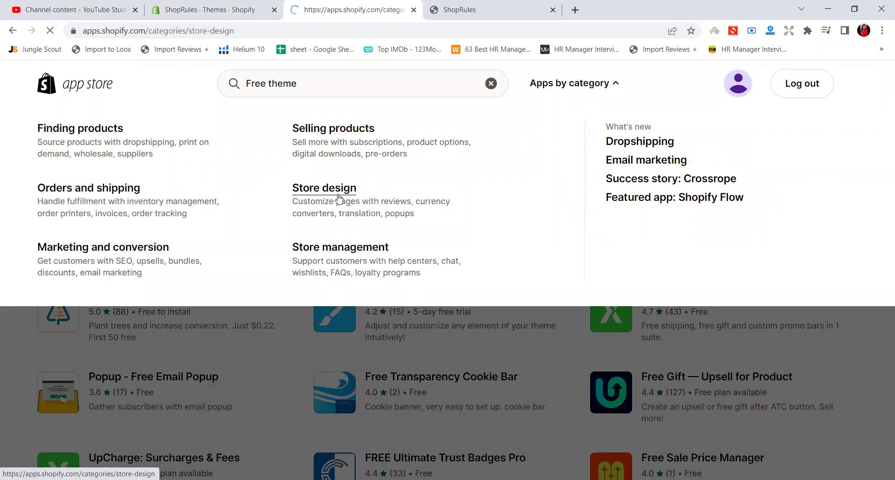
Look over the Store design category from the recommended apps and theme customization section down to the page footer.
scroll(386, 235, "down", 4)
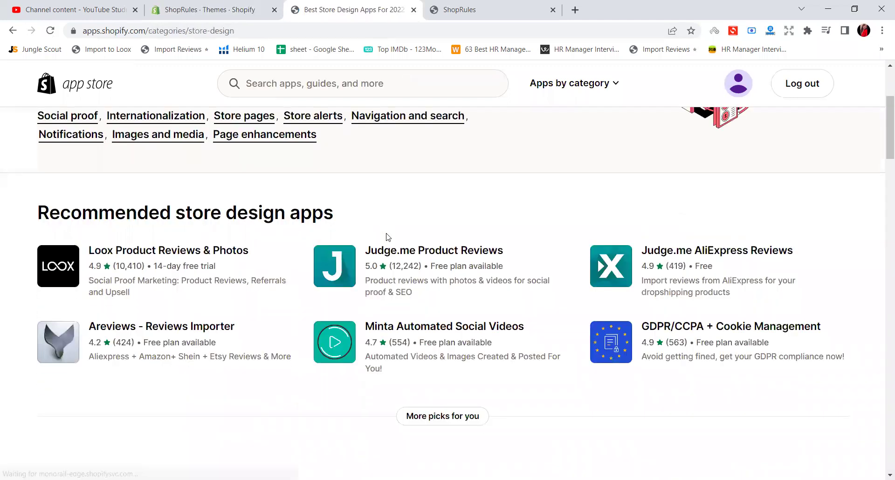
scroll(386, 237, "down", 4)
scroll(387, 237, "down", 1)
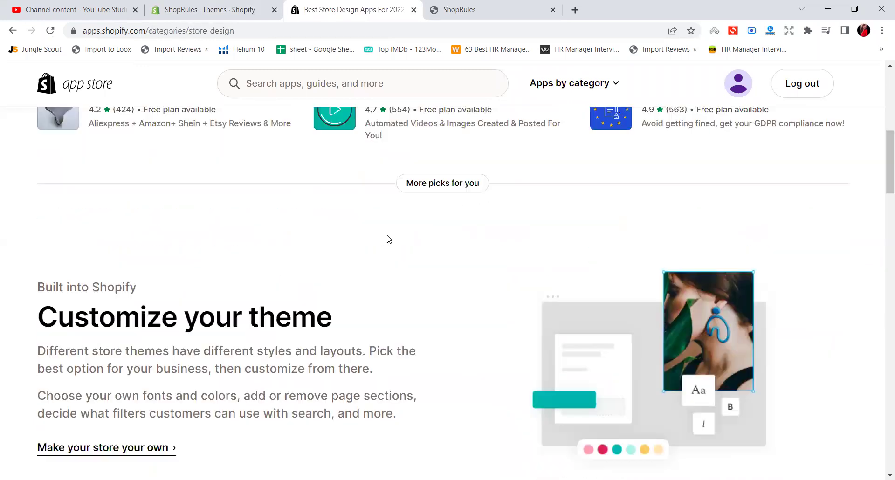
scroll(442, 195, "down", 7)
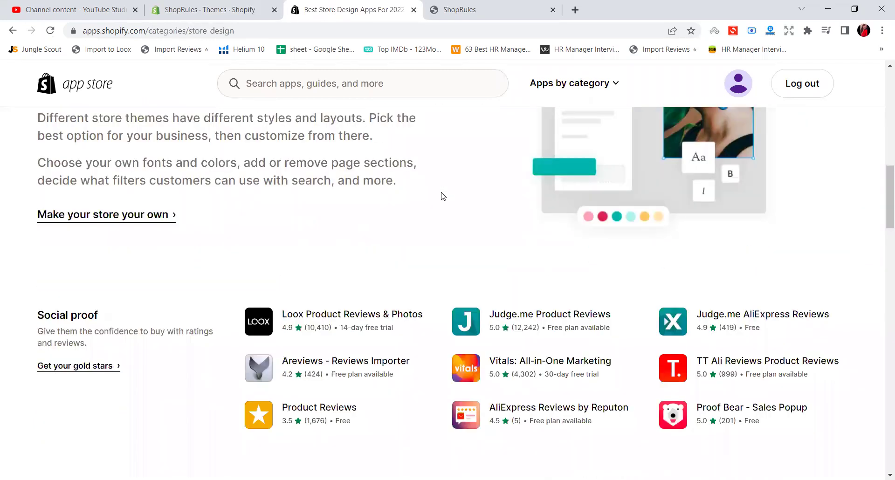
scroll(441, 198, "down", 10)
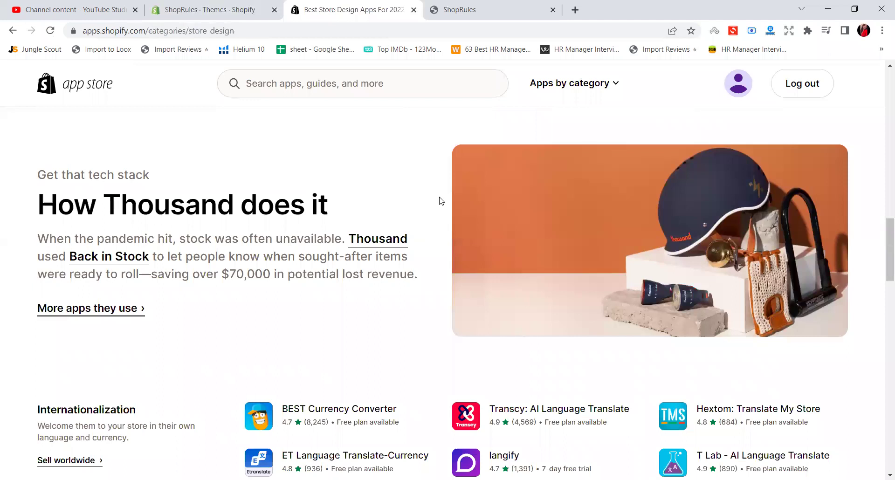
scroll(438, 200, "down", 15)
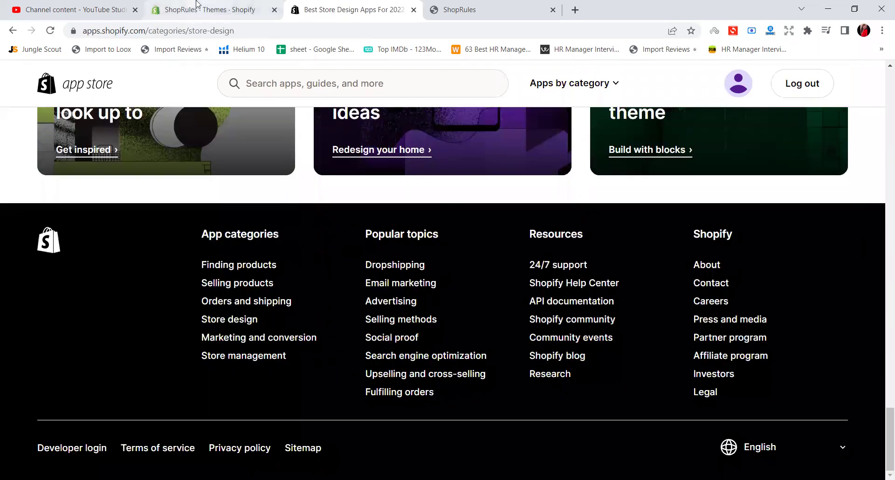
Look over the popular free themes in the store admin, open the Theme Store from there, and close the App Store page.
left_click(209, 9)
left_click(52, 272)
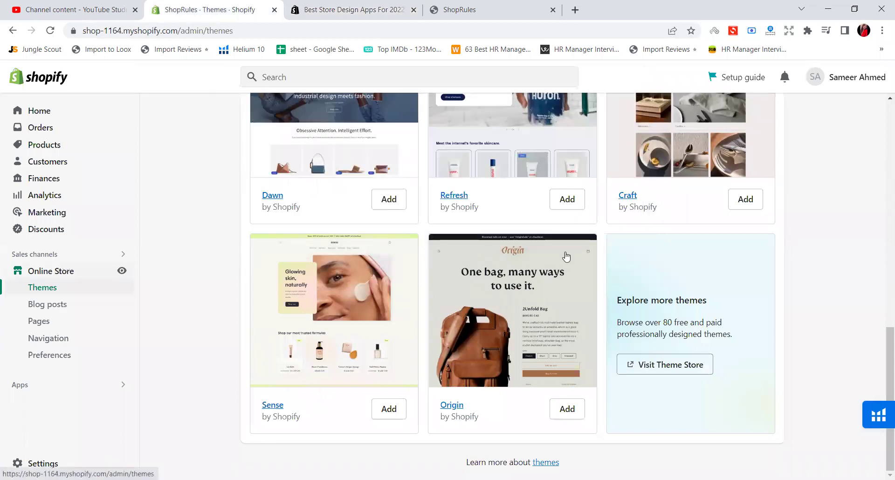
scroll(512, 210, "down", 5)
scroll(469, 222, "down", 8)
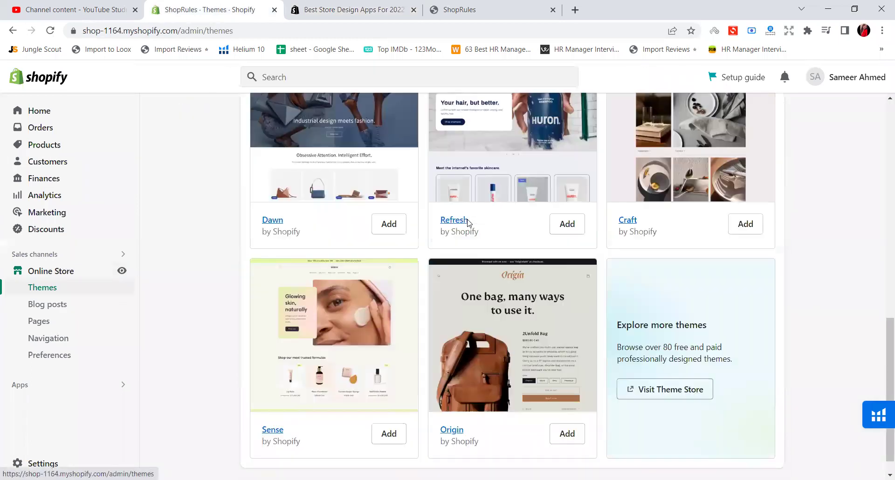
left_click(647, 365)
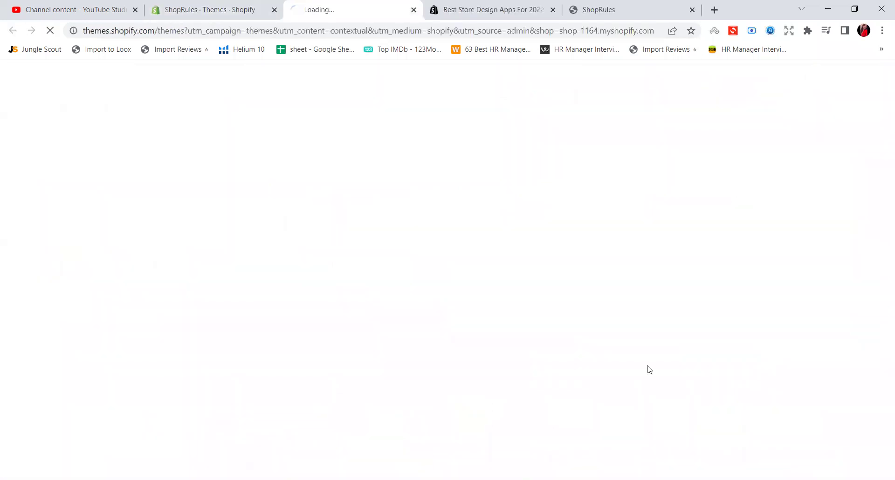
left_click(552, 10)
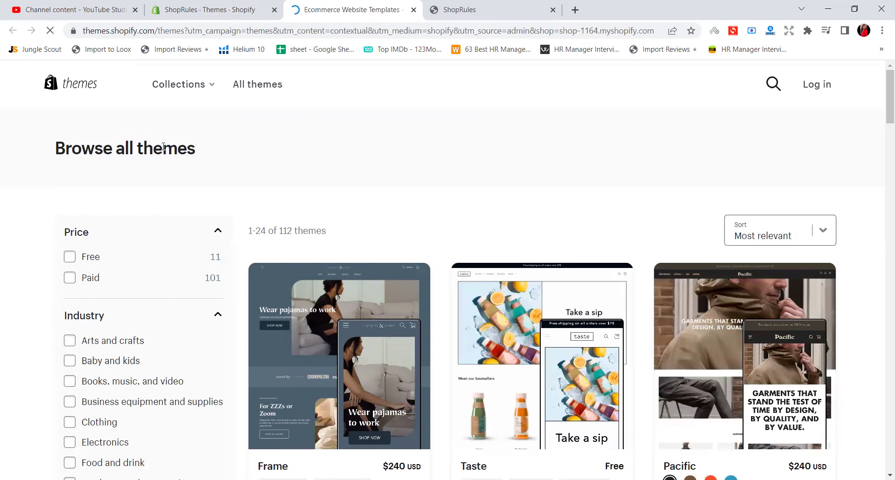
Highlight the Explore more themes text in the admin, reopen the Theme Store from it, and close the older Theme Store page.
left_click(182, 7)
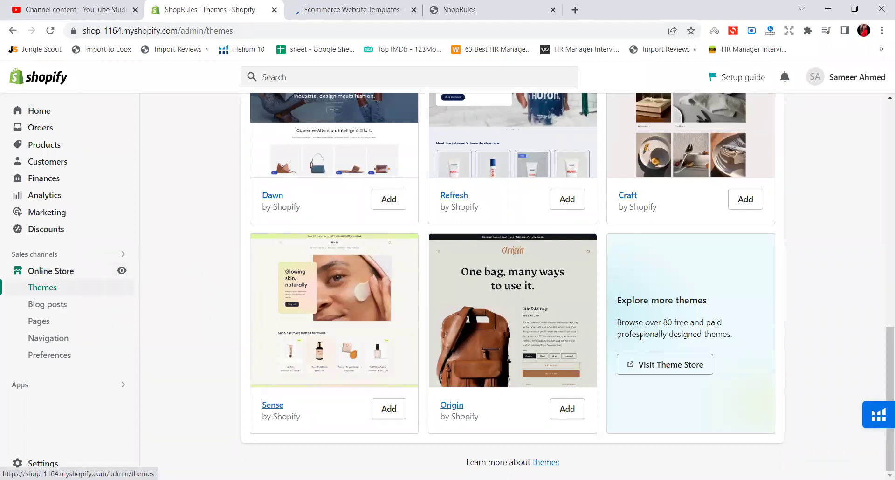
left_click_drag(611, 294, 663, 386)
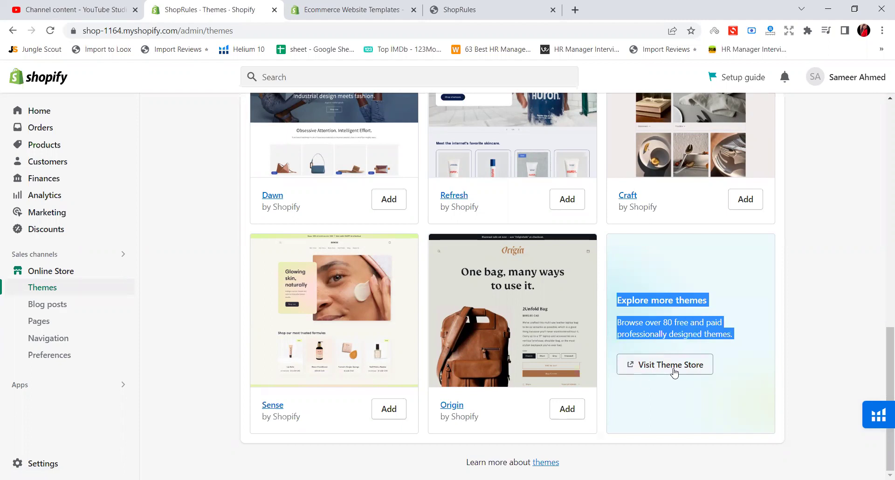
left_click(672, 372)
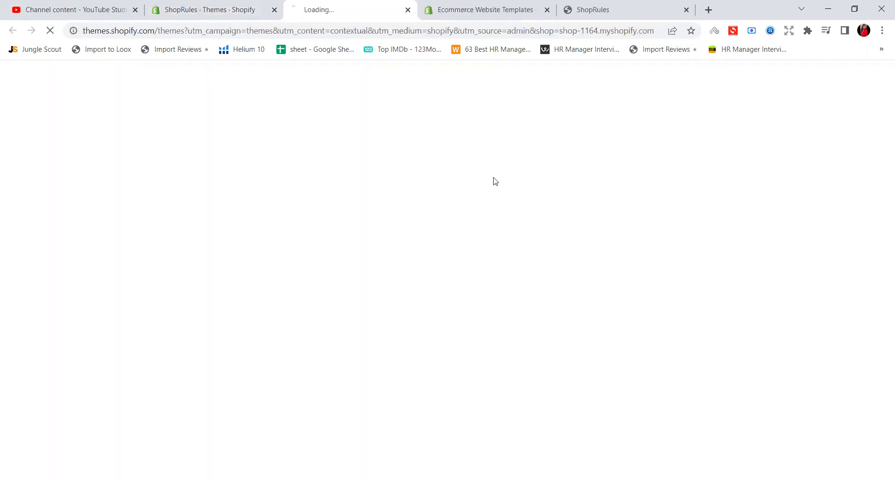
left_click(553, 10)
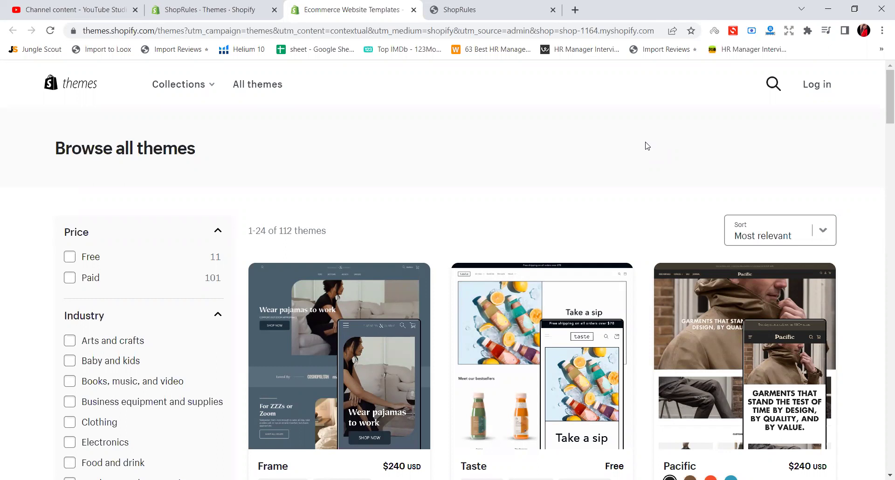
Return to the admin's Themes page and review the current theme, the theme library and the popular free themes.
left_click(228, 7)
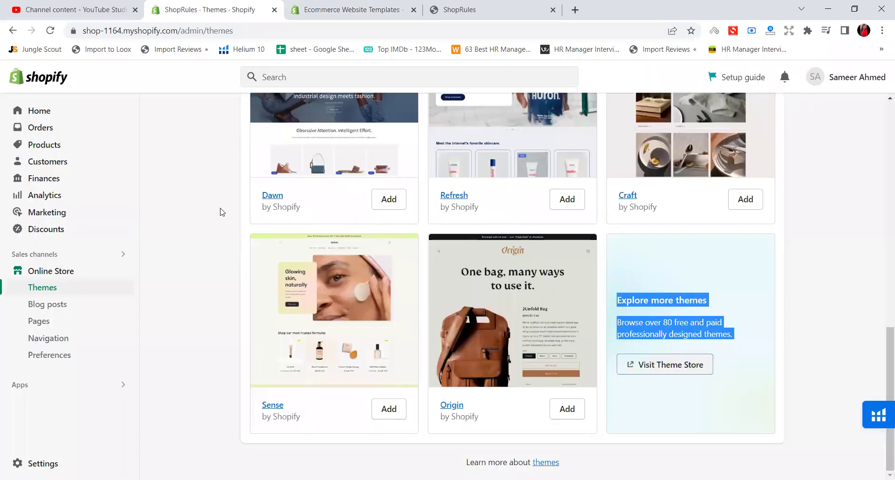
scroll(786, 305, "up", 3)
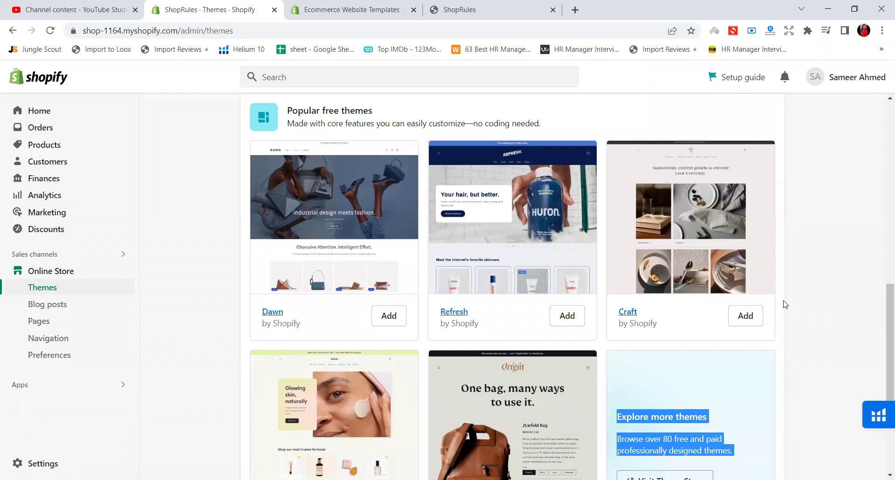
scroll(785, 304, "up", 3)
scroll(783, 304, "up", 3)
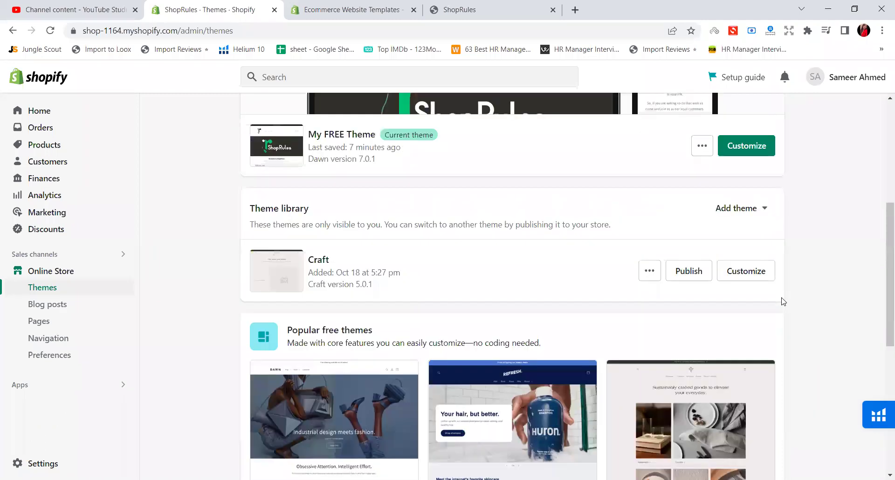
scroll(783, 300, "up", 6)
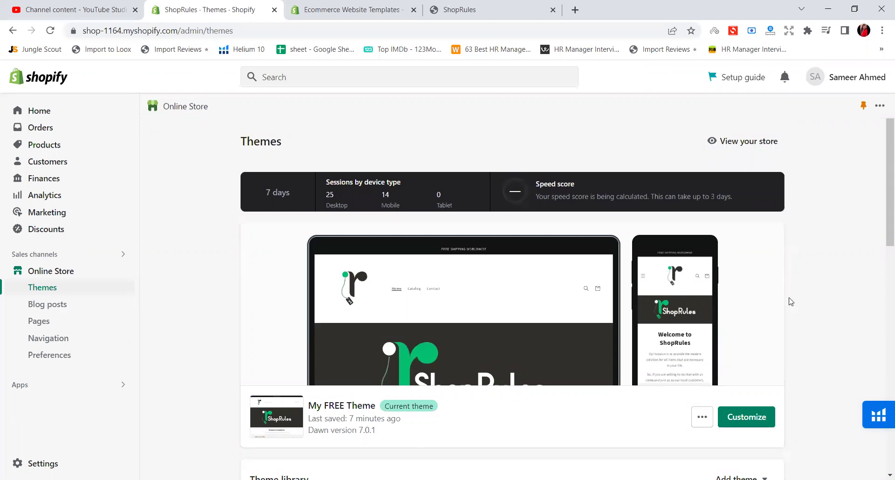
scroll(820, 325, "down", 2)
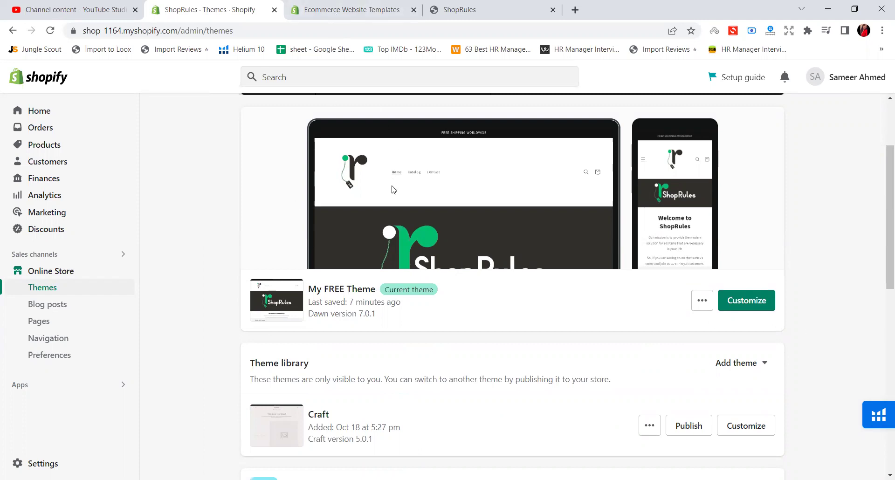
scroll(389, 217, "down", 10)
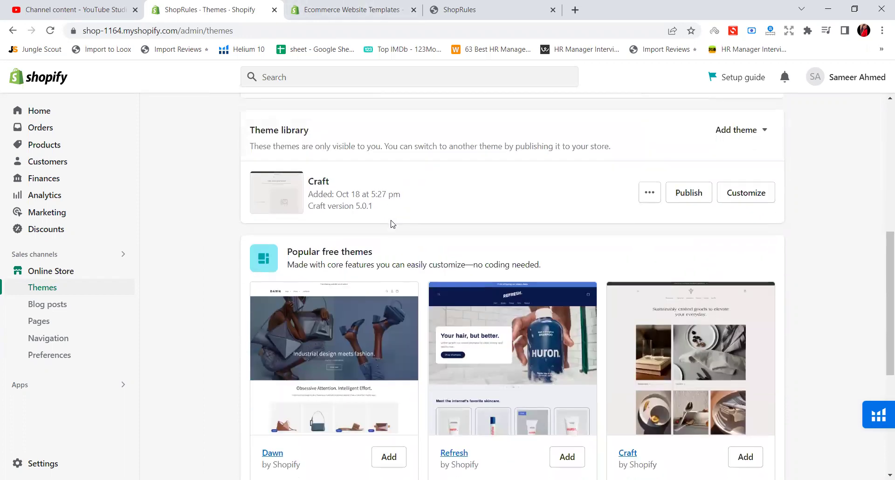
scroll(391, 226, "down", 1)
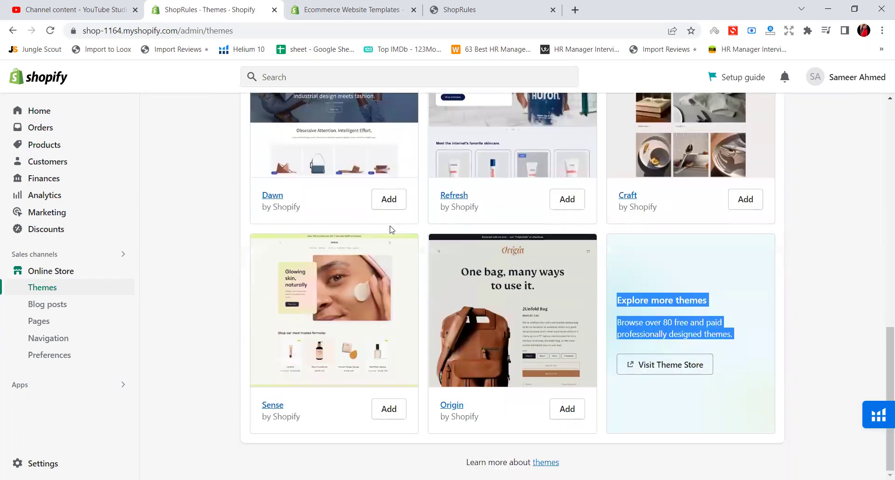
scroll(391, 229, "up", 12)
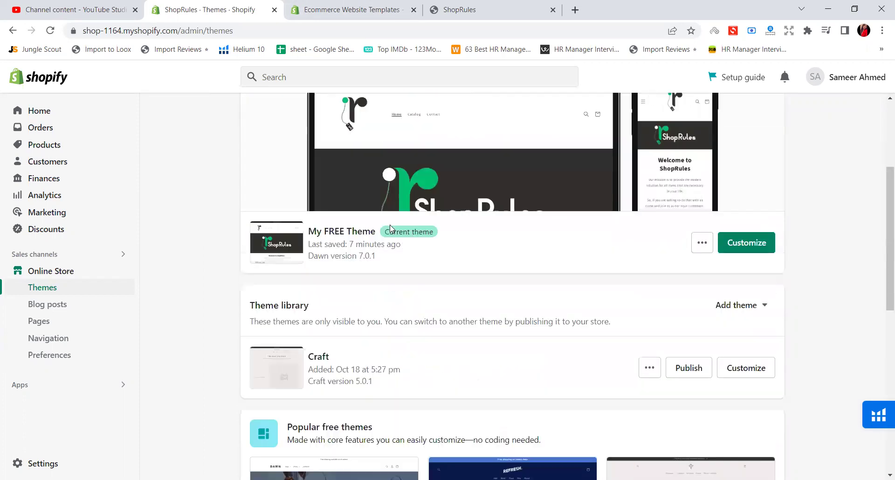
scroll(391, 222, "up", 2)
Add the free Craft theme to the theme library and highlight its installation status.
scroll(390, 220, "down", 6)
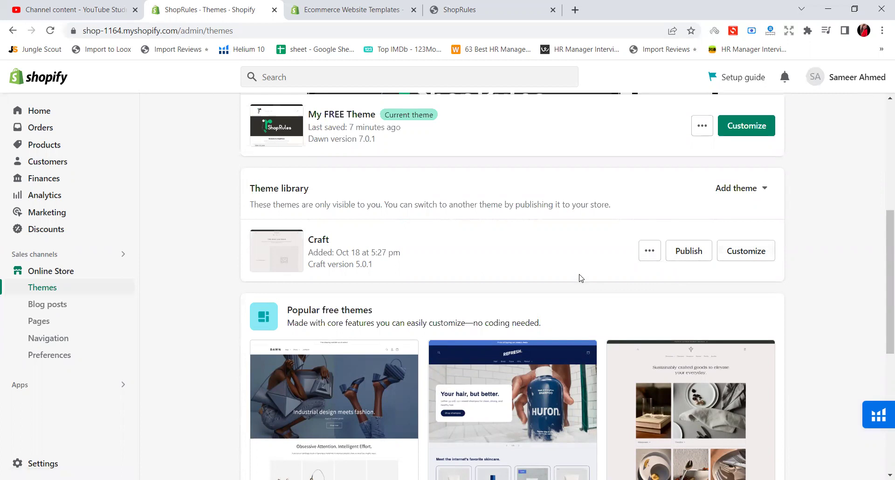
scroll(580, 278, "down", 5)
scroll(579, 278, "down", 2)
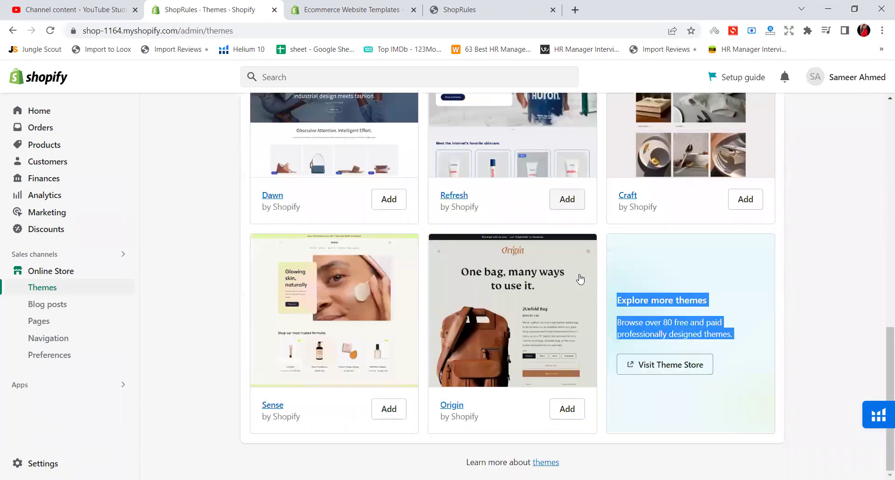
scroll(592, 284, "up", 6)
scroll(608, 292, "down", 3)
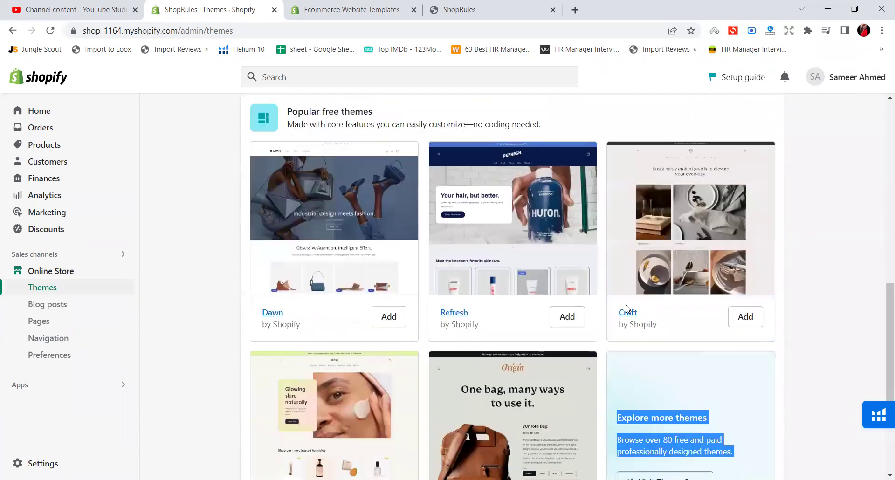
left_click(737, 320)
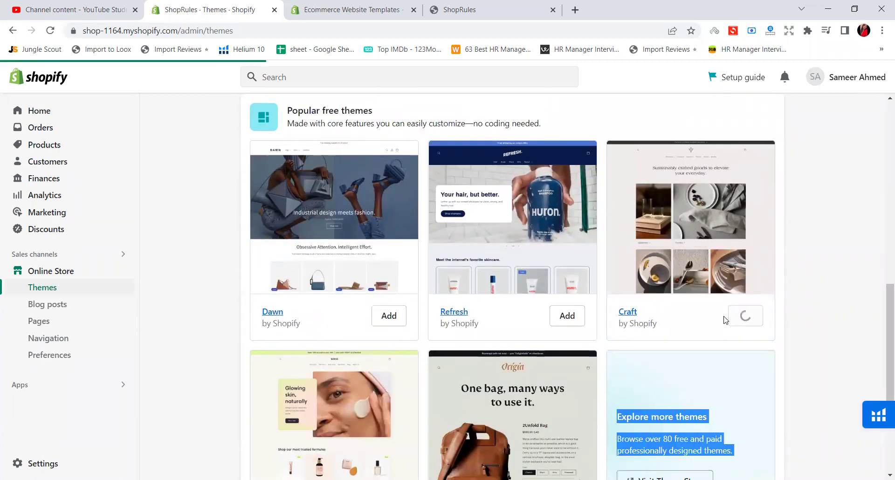
scroll(685, 334, "down", 1)
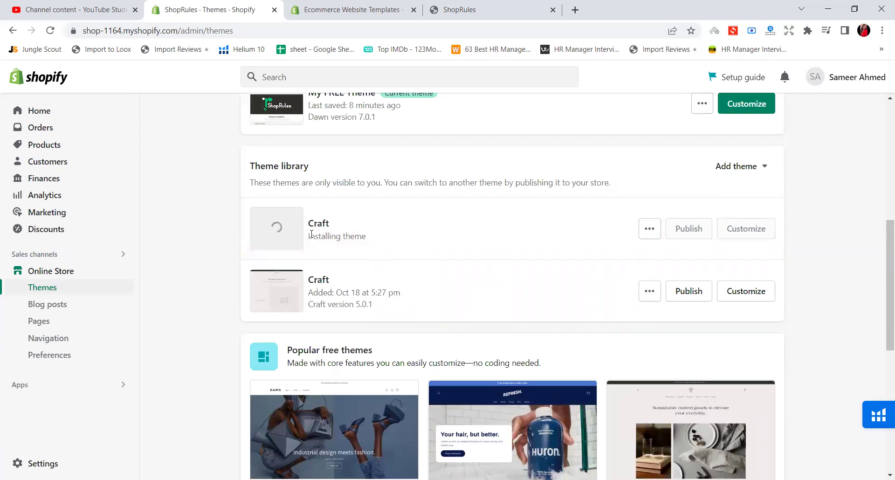
left_click_drag(311, 235, 371, 242)
left_click(370, 241)
left_click_drag(365, 237, 308, 235)
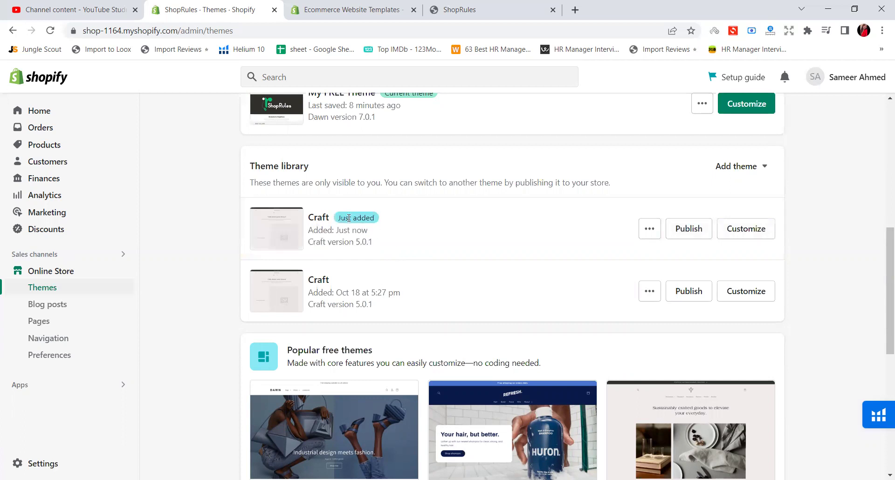
Remove the just-added copy of the Craft theme from the theme library.
left_click(649, 233)
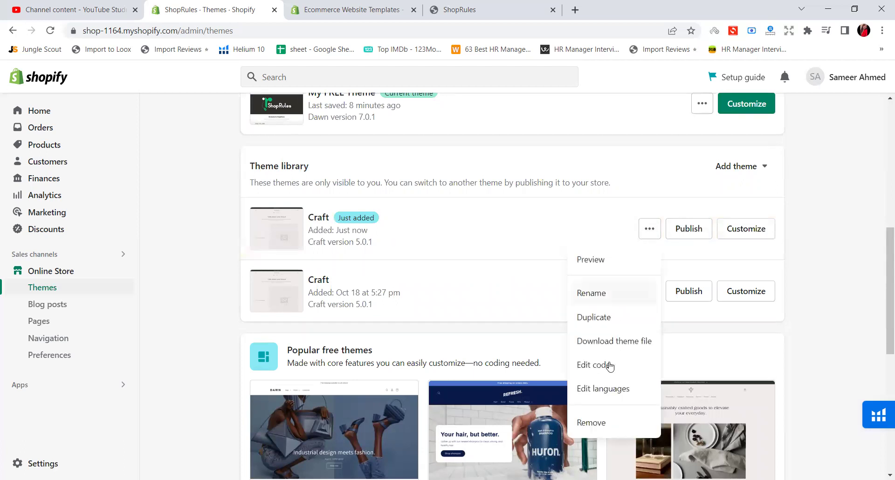
left_click(586, 422)
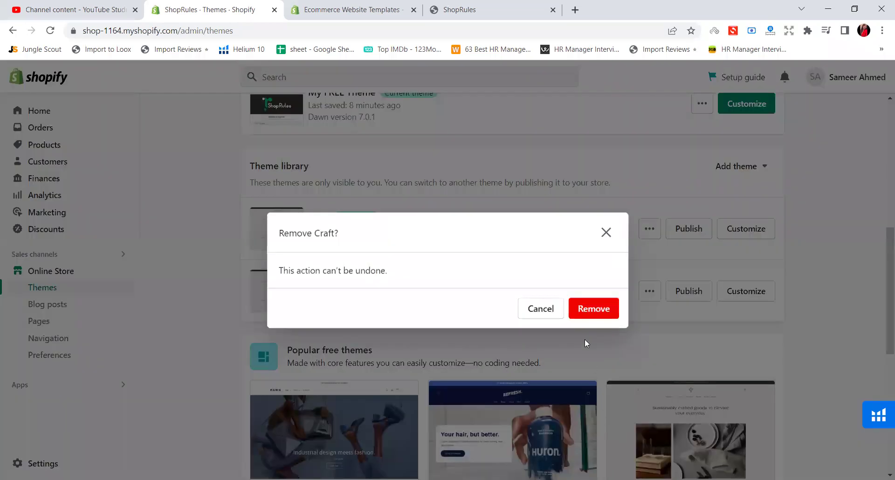
left_click(579, 310)
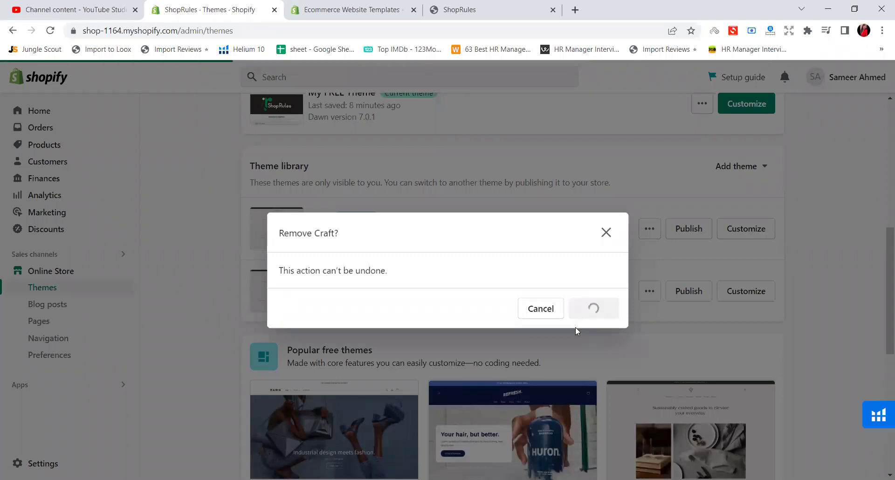
Add the free Refresh theme to the theme library.
scroll(578, 335, "down", 1)
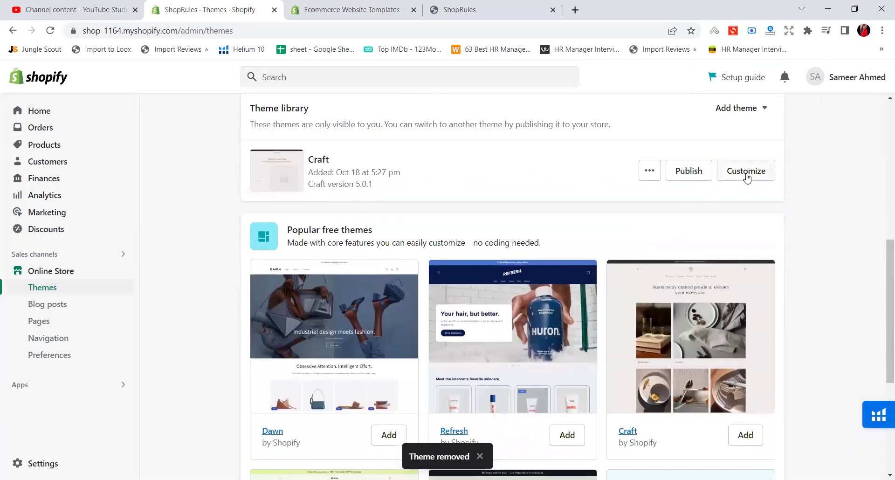
scroll(759, 242, "down", 2)
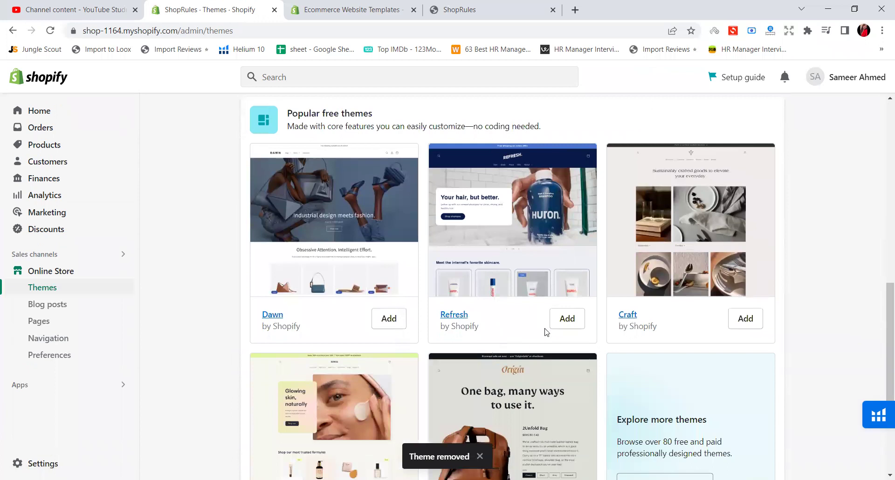
left_click(558, 320)
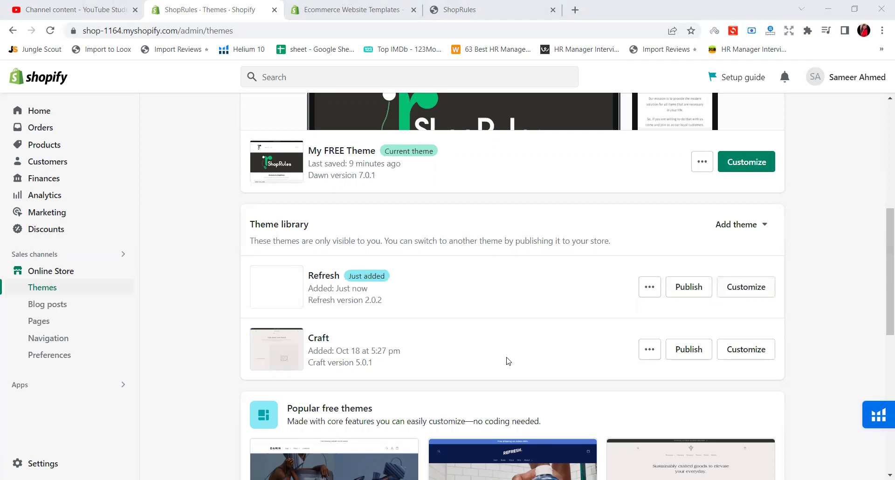
Check the Theme Store's list of all themes, and review the current theme and theme library in the admin.
left_click(326, 5)
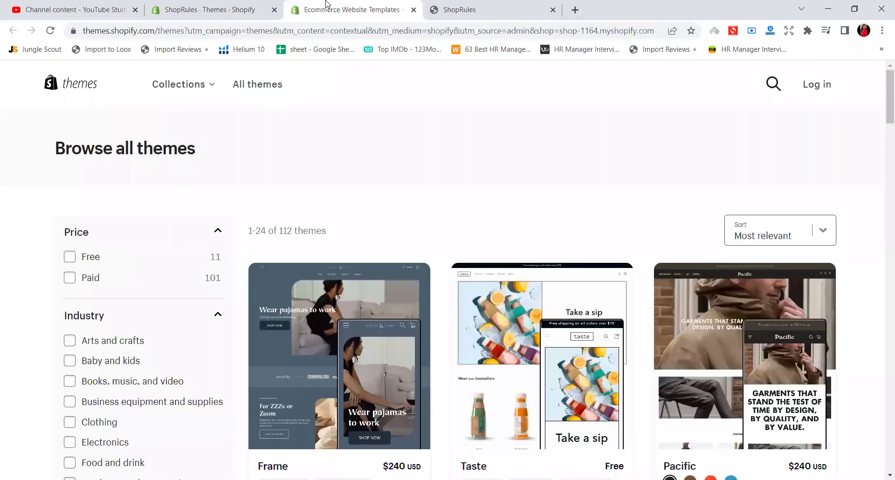
left_click(217, 9)
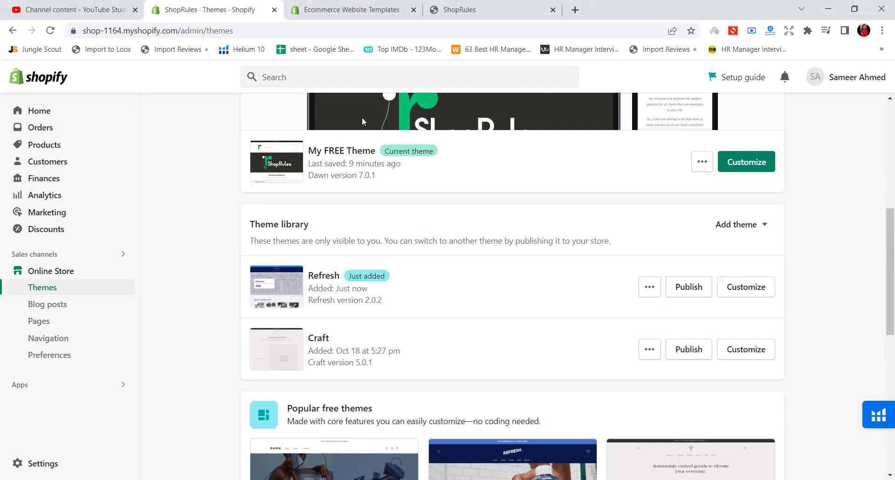
scroll(482, 276, "up", 3)
scroll(483, 279, "down", 7)
scroll(482, 277, "up", 10)
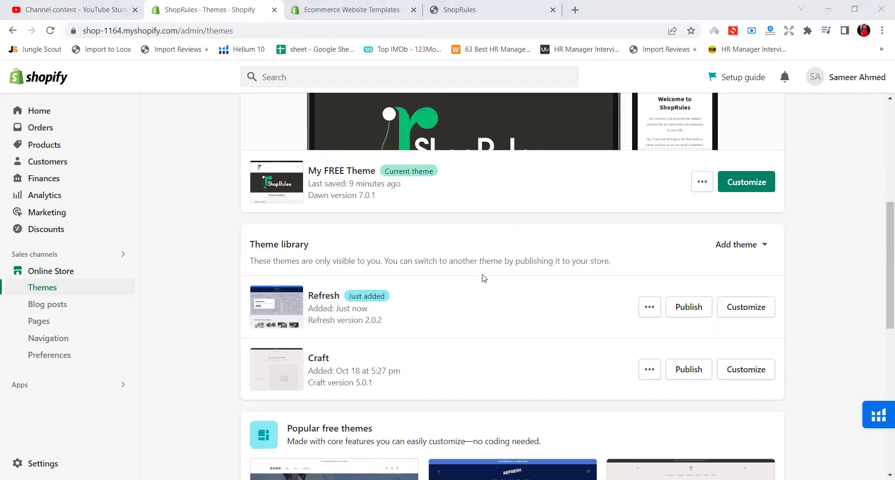
scroll(649, 336, "down", 1)
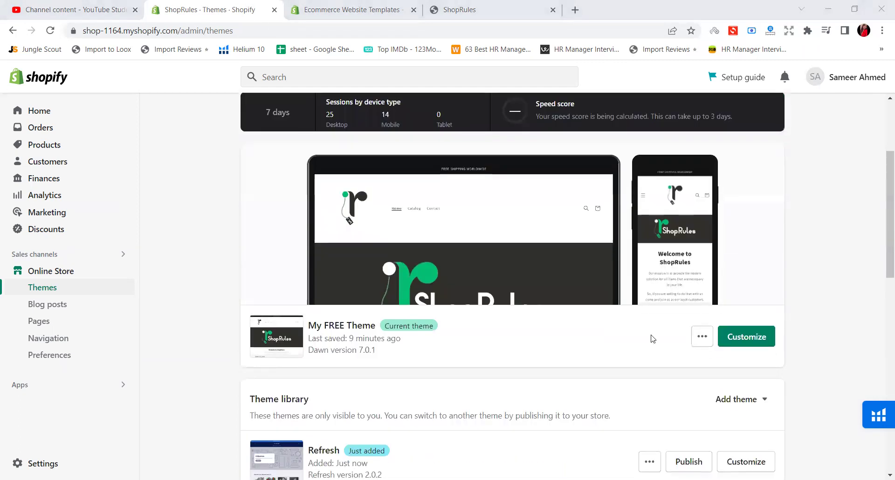
Open the current theme, My FREE Theme, for customization and glance over the Theme Store listings while the editor loads.
left_click(731, 335)
left_click(371, 7)
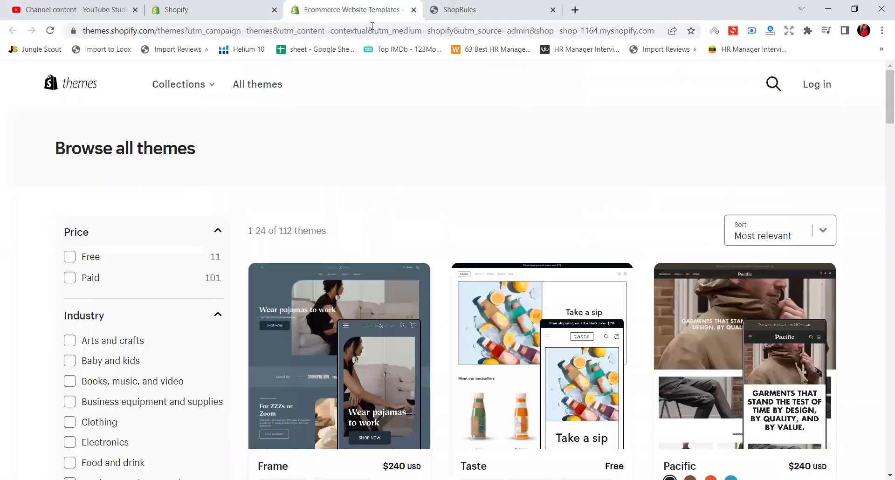
scroll(424, 281, "down", 4)
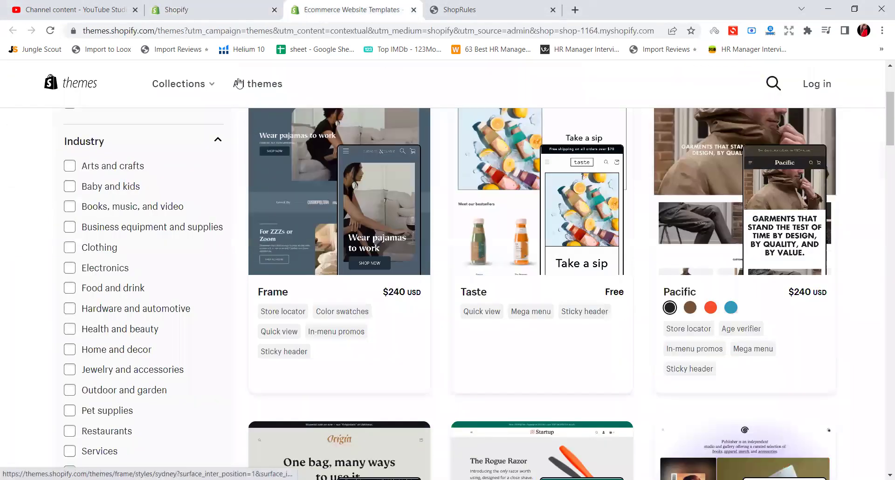
left_click(194, 8)
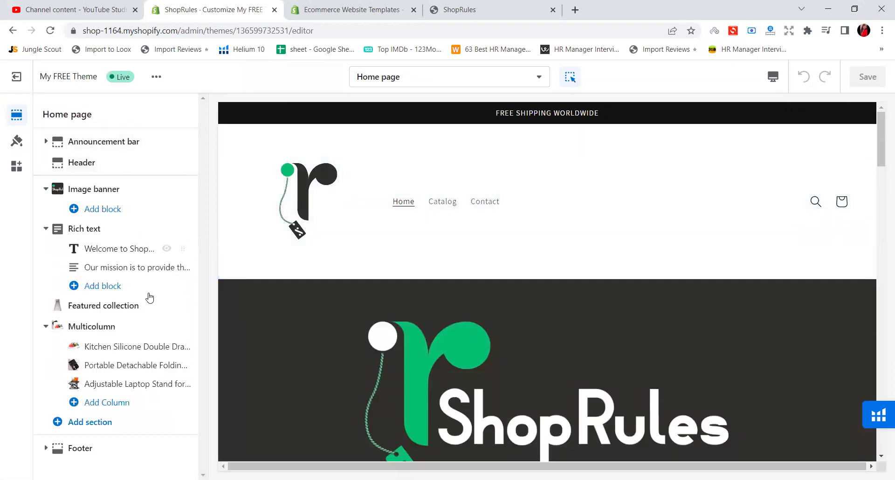
Inspect the settings of the home page's announcement, header and "Welcome to ShopRules" heading by selecting each in the preview.
scroll(436, 278, "down", 1)
scroll(439, 278, "up", 1)
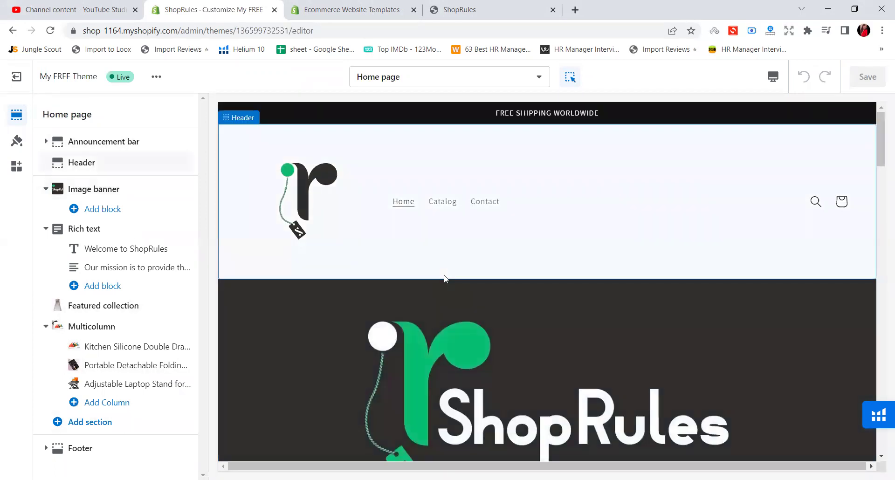
left_click(550, 116)
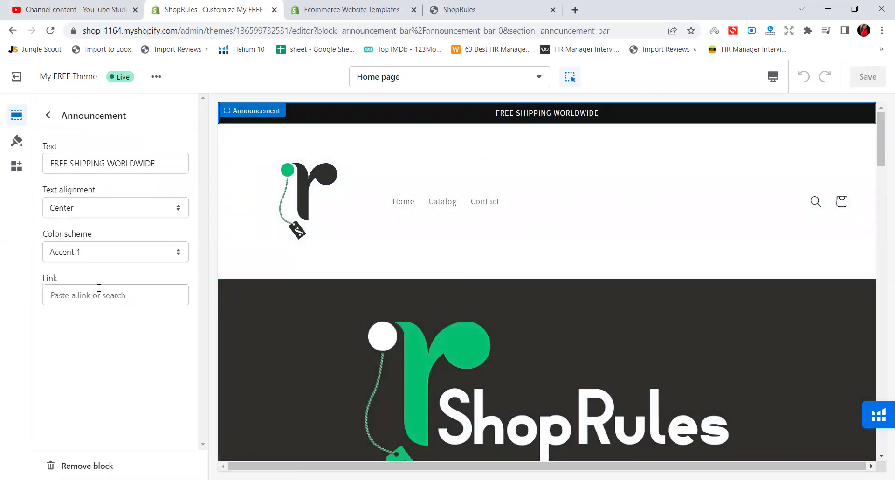
left_click(309, 172)
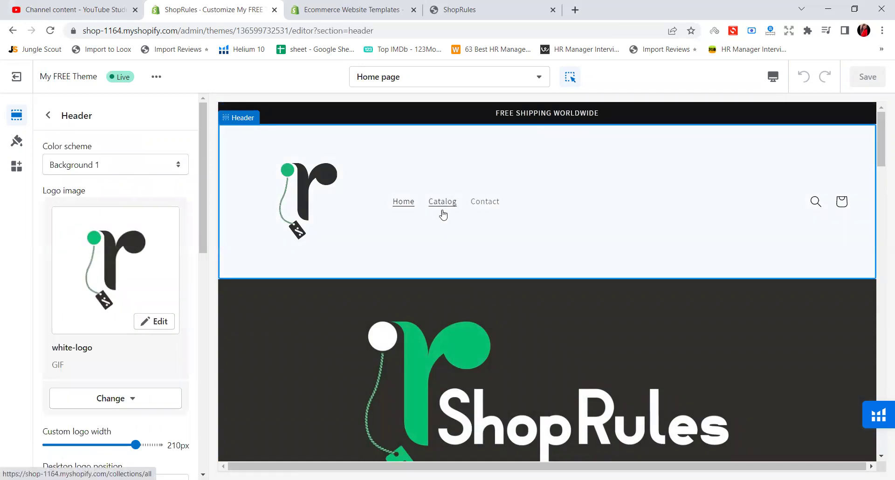
scroll(455, 236, "down", 8)
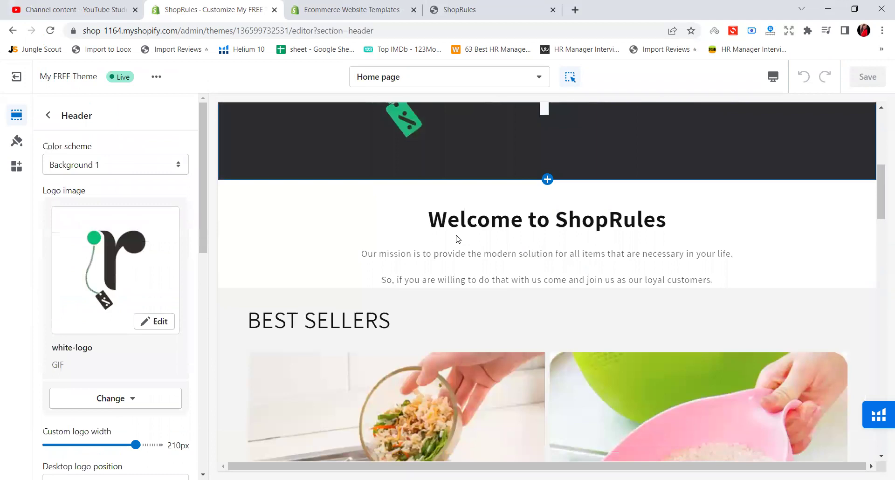
scroll(456, 238, "down", 1)
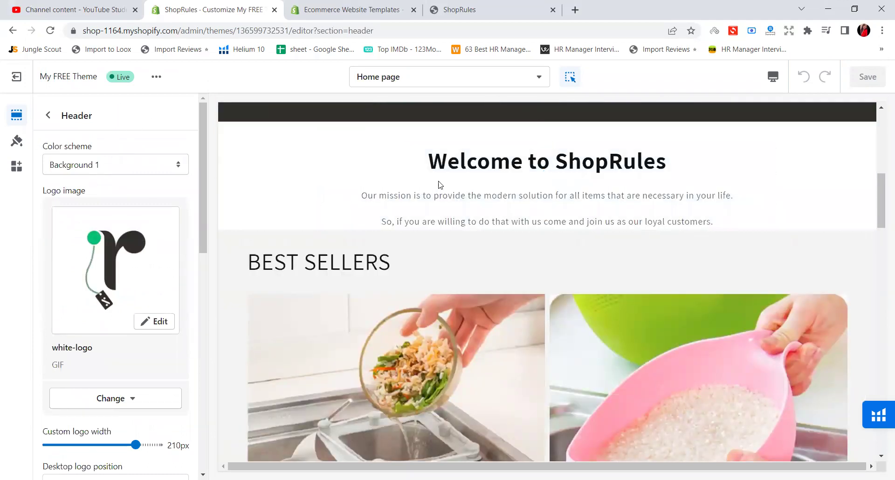
left_click(468, 172)
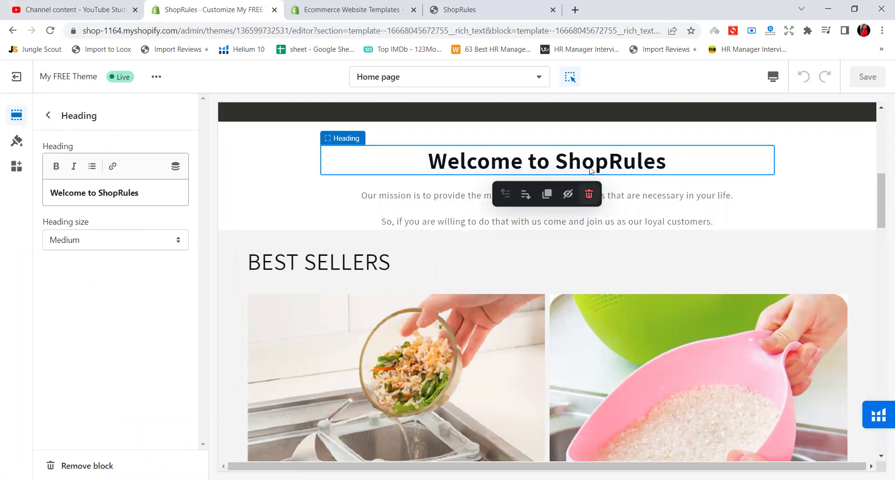
Select the home page's image banner and open the image library for changing its first image.
scroll(586, 196, "up", 10)
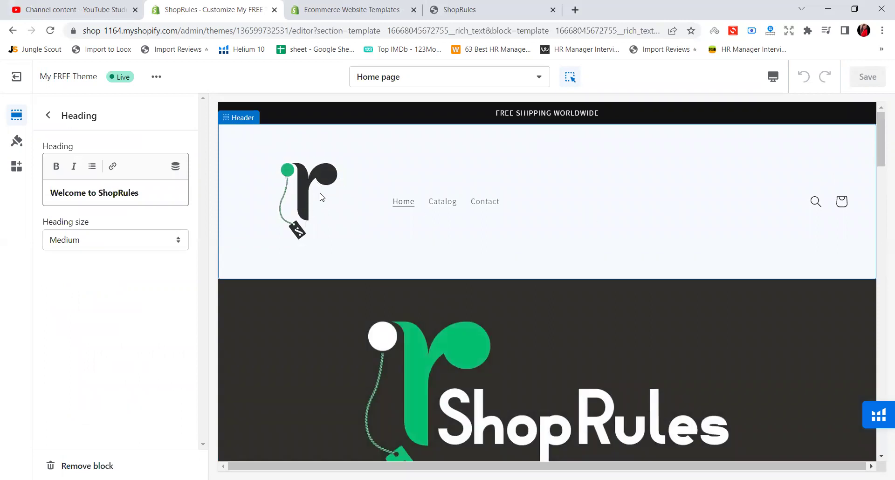
scroll(321, 196, "down", 4)
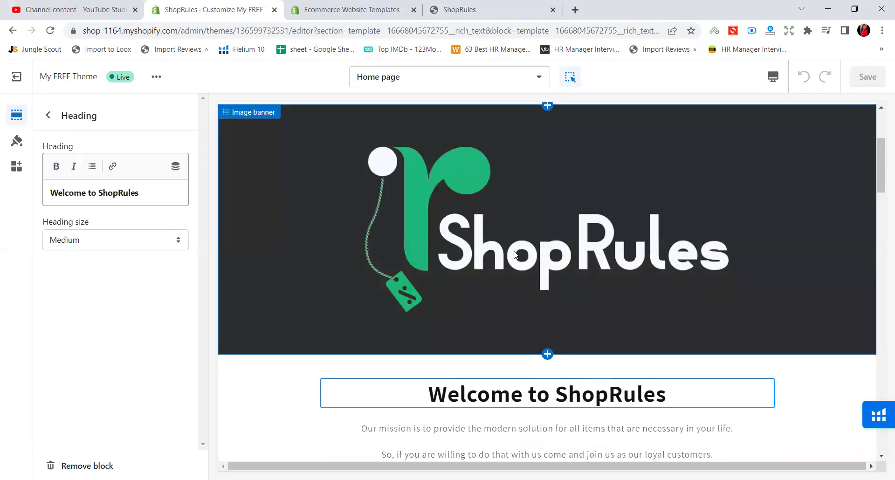
scroll(512, 251, "up", 4)
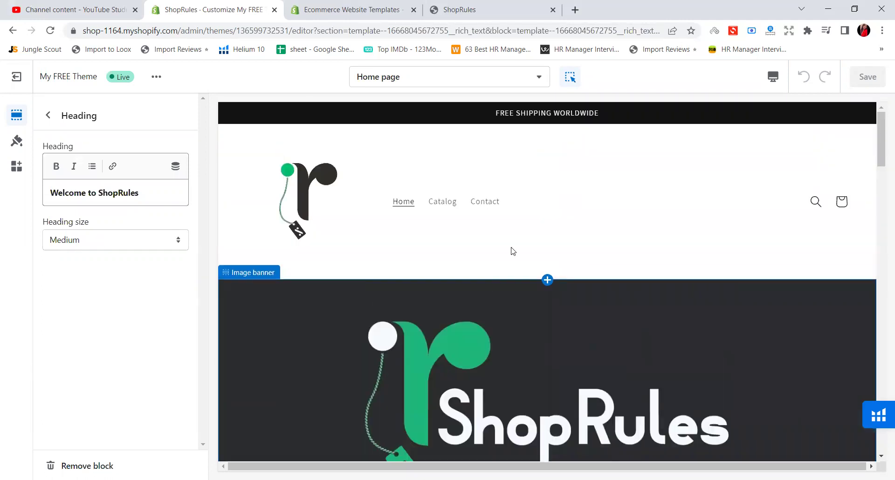
scroll(511, 247, "down", 3)
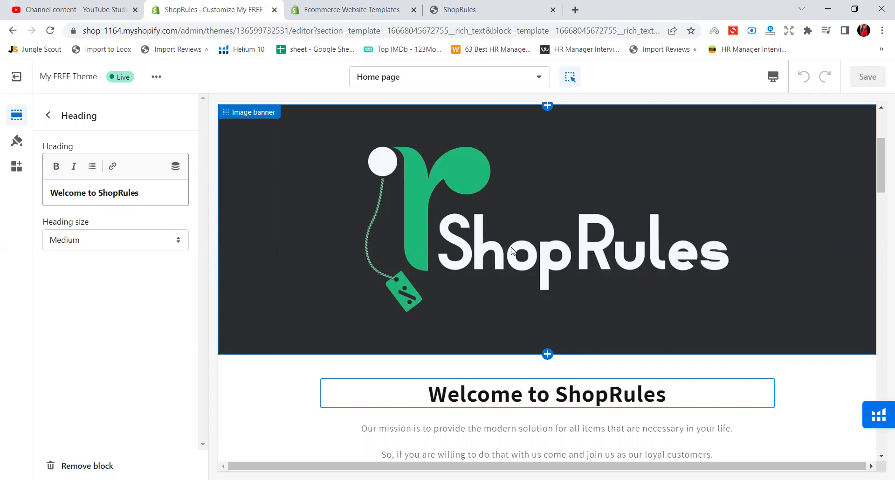
left_click(498, 240)
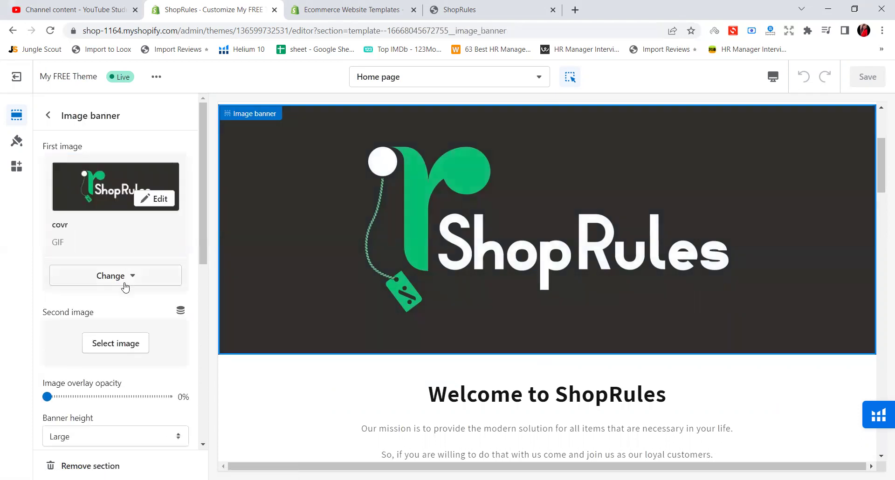
left_click(125, 286)
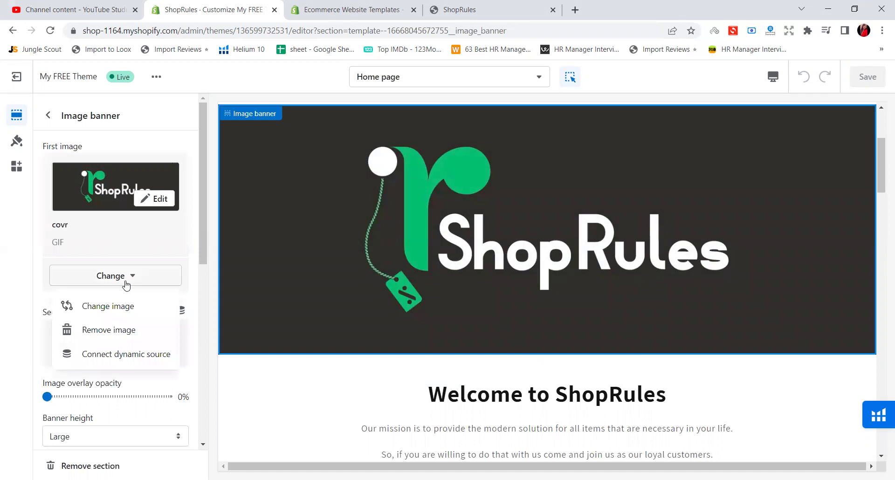
left_click(124, 306)
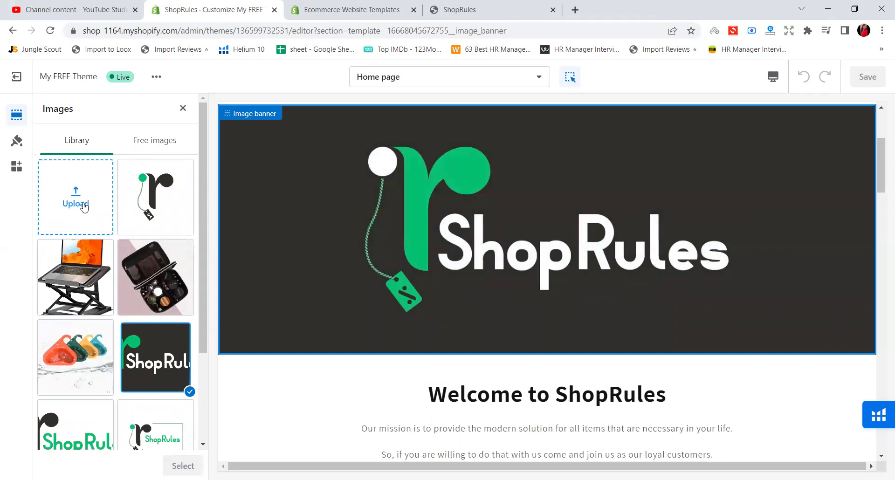
Search Google for pixabay in a new browser tab and open the Pixabay website.
left_click(487, 6)
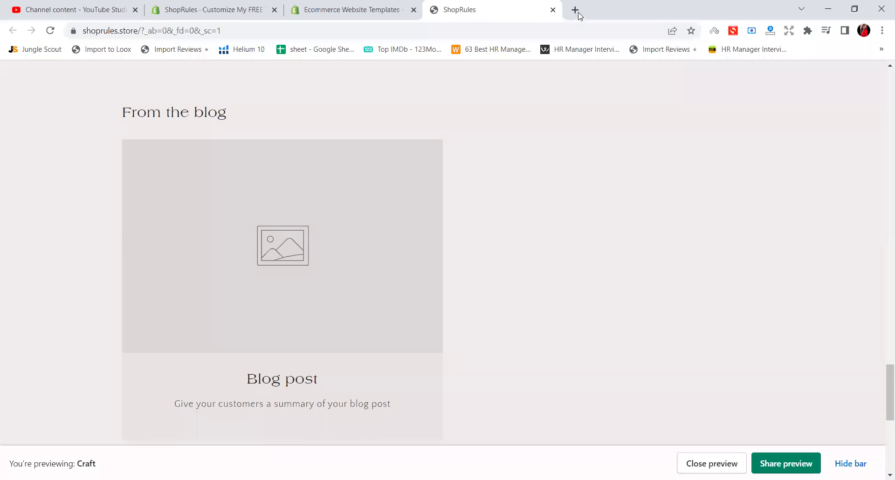
left_click(575, 9)
left_click(530, 34)
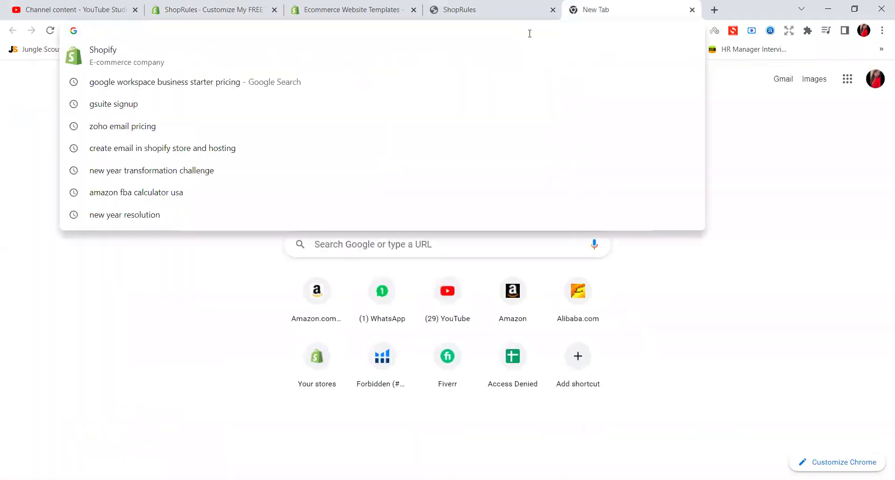
type("pixa")
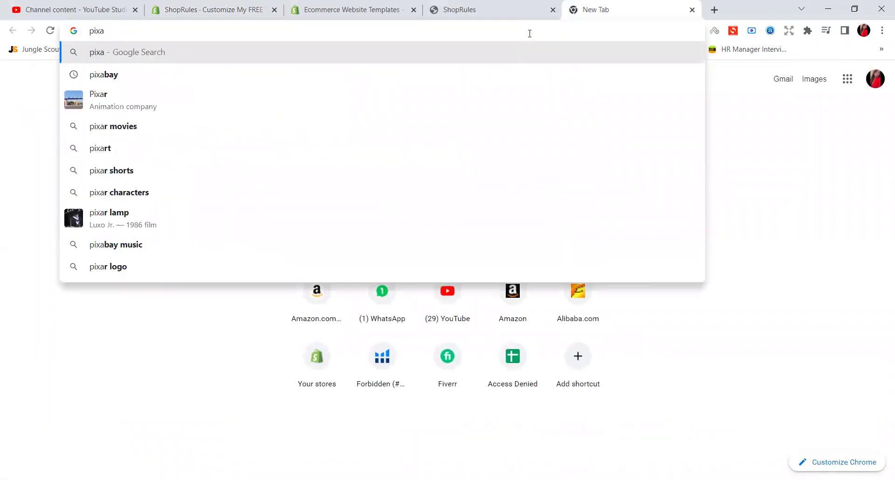
left_click(280, 80)
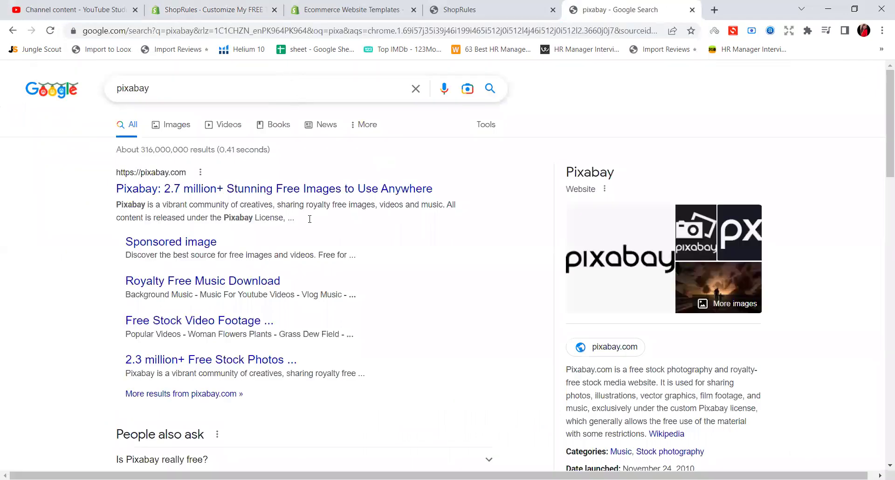
left_click(186, 187)
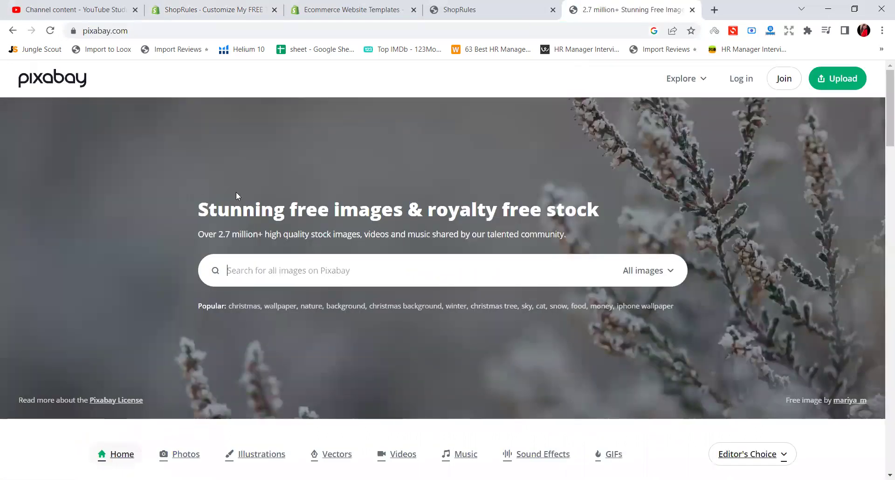
Search Pixabay for "kitchen" and look through the first image results.
left_click(310, 277)
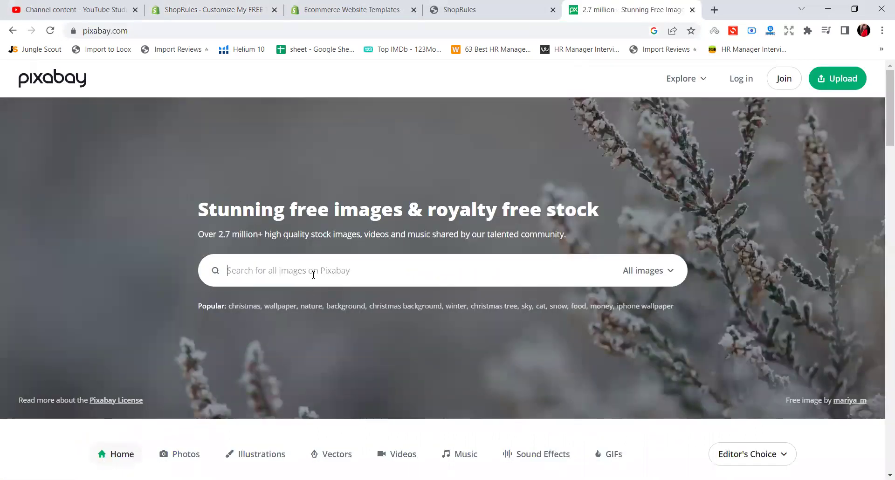
type("k")
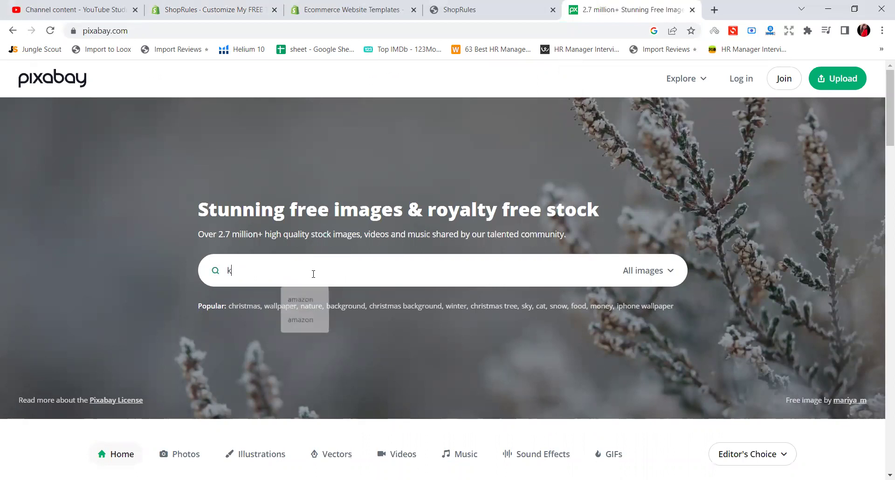
type("itchen")
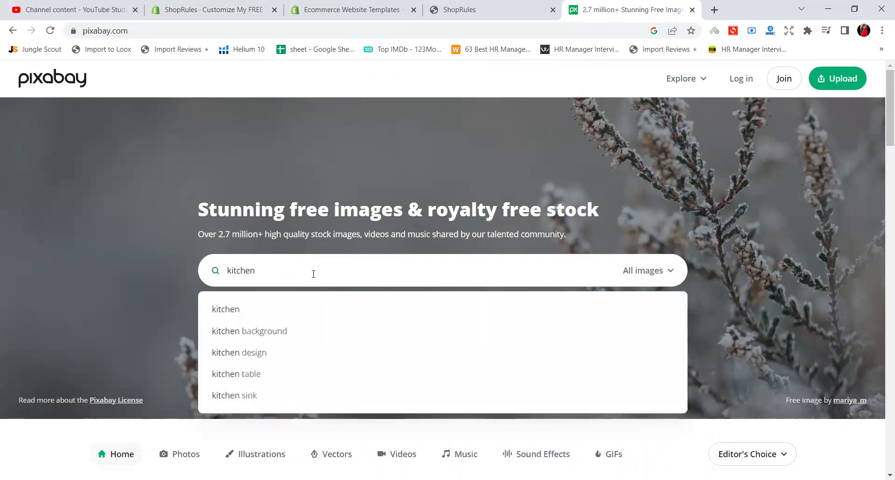
key("Return")
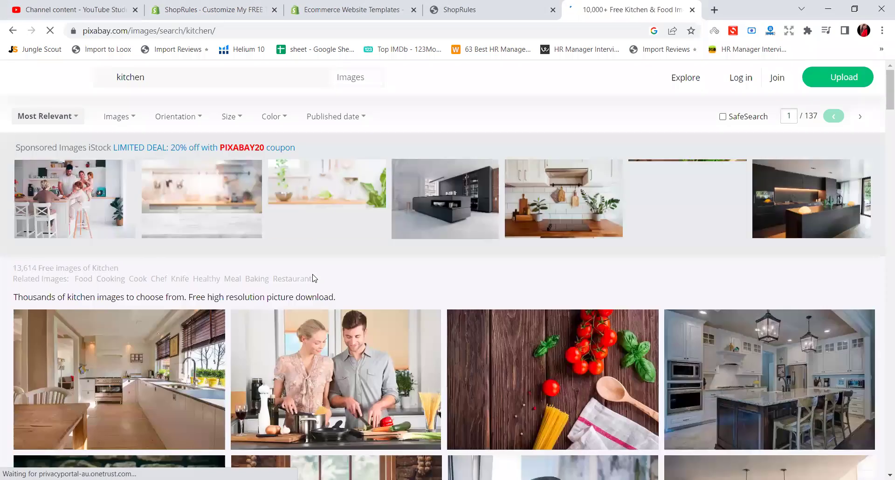
scroll(331, 295, "down", 3)
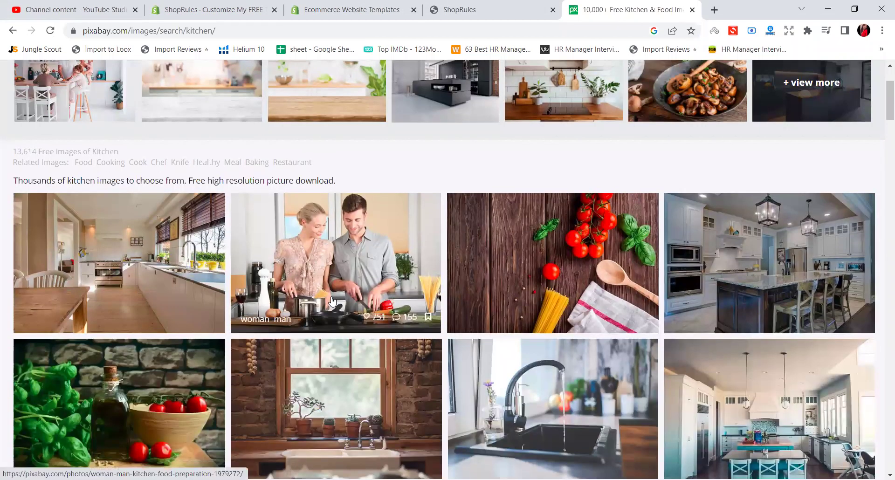
scroll(332, 300, "down", 3)
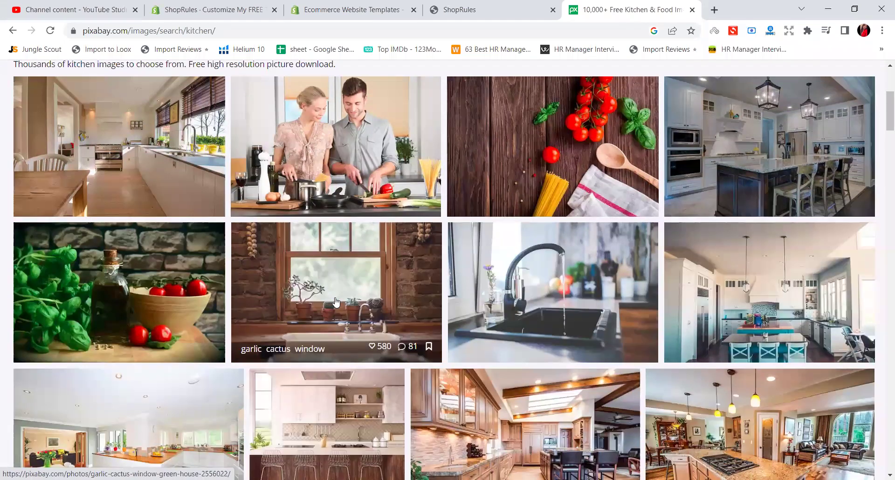
Return to the theme editor, search the free images for "kitchen" and browse the results as banner options.
left_click(275, 2)
left_click(148, 140)
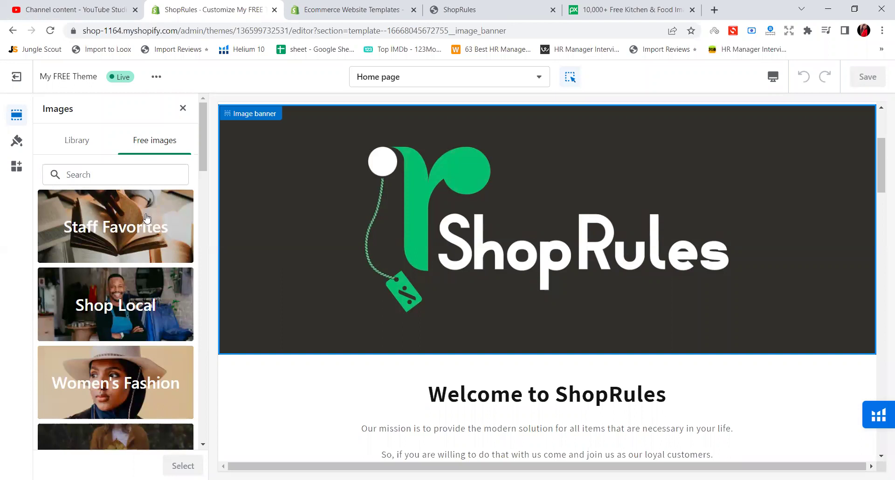
left_click(114, 167)
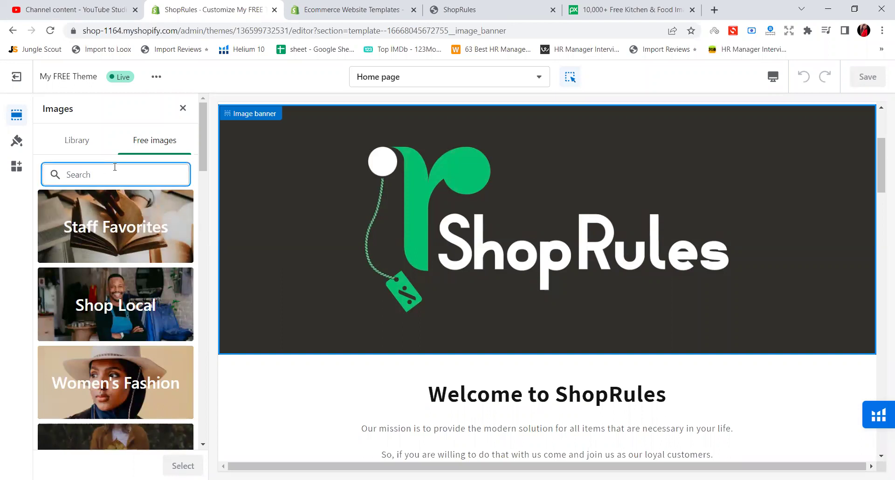
type("kitchen")
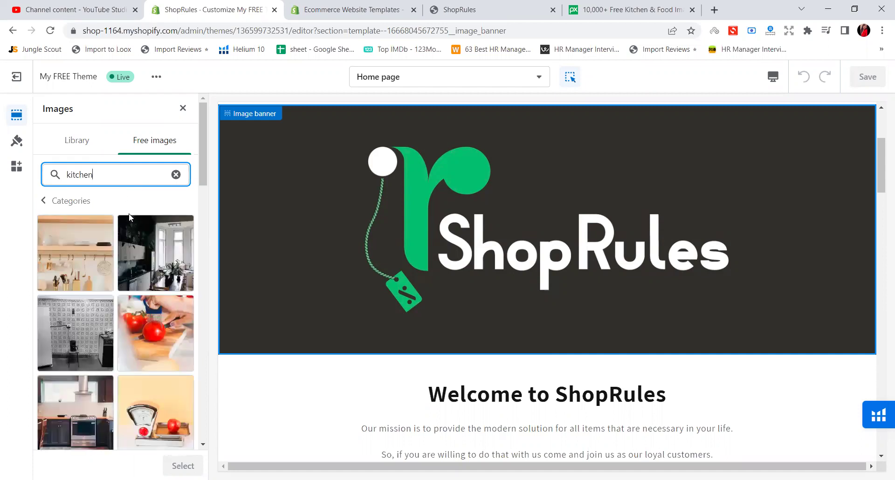
scroll(145, 266, "down", 4)
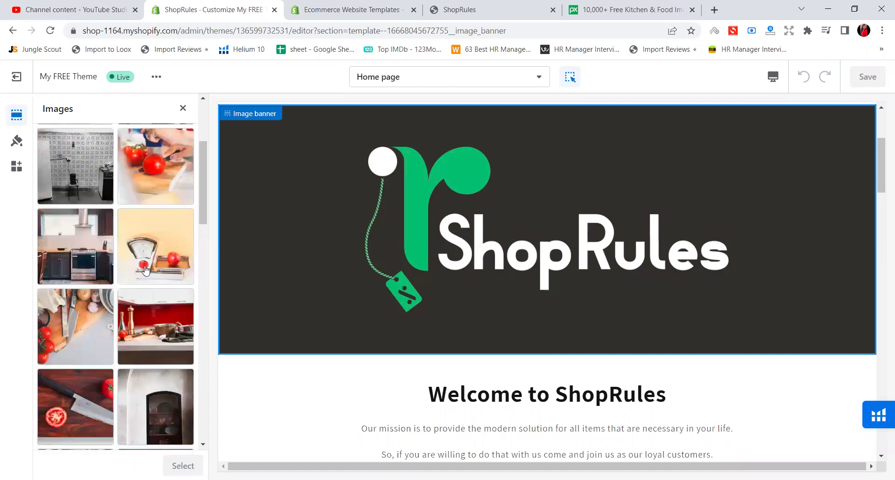
scroll(145, 269, "down", 10)
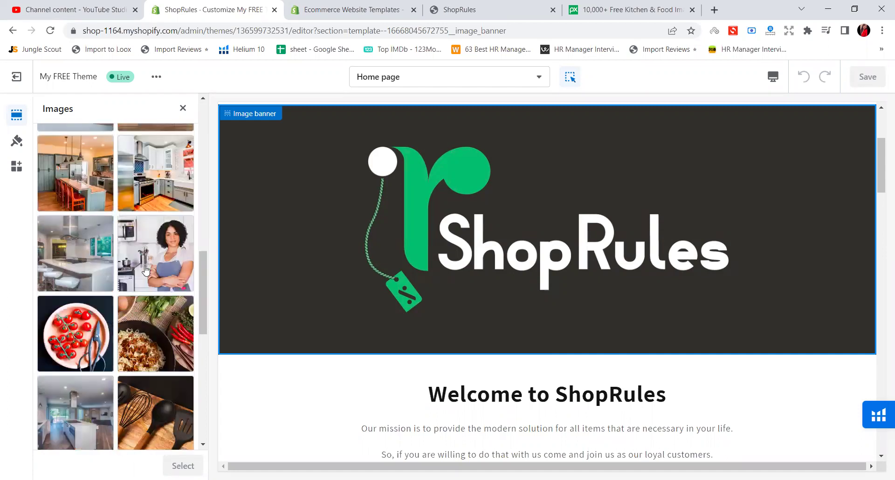
scroll(145, 269, "down", 10)
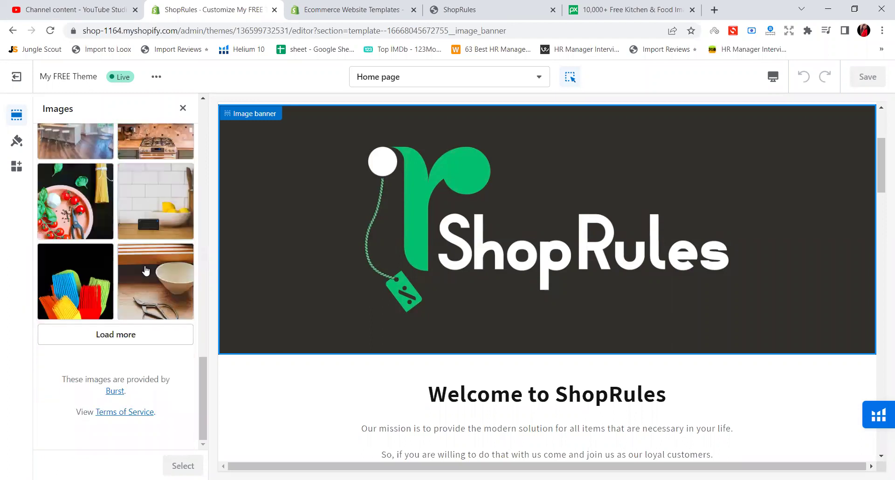
Switch back to Pixabay and browse further down the kitchen image results for a possible banner picture.
left_click(610, 9)
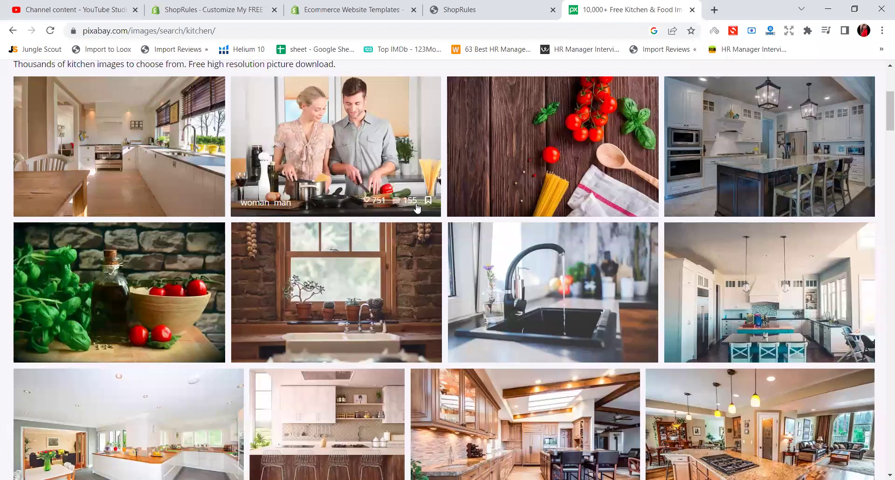
scroll(416, 206, "down", 3)
scroll(417, 208, "down", 3)
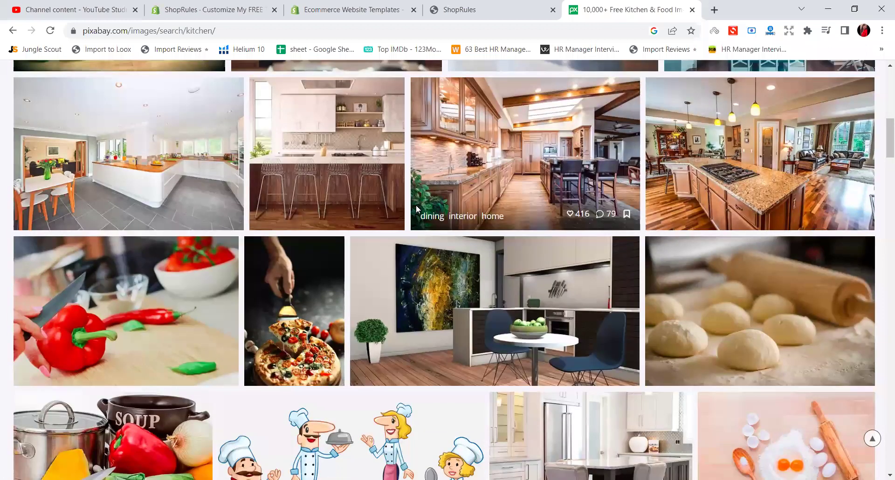
scroll(416, 205, "down", 1)
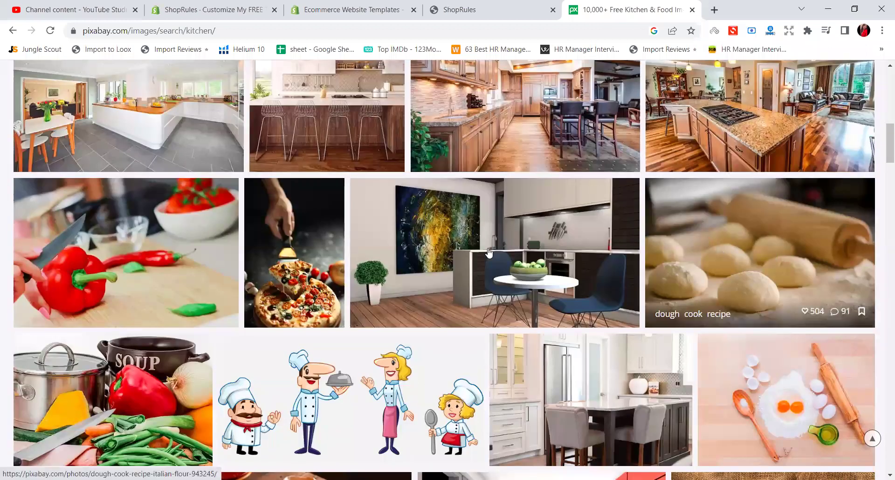
scroll(421, 249, "down", 3)
scroll(421, 249, "down", 1)
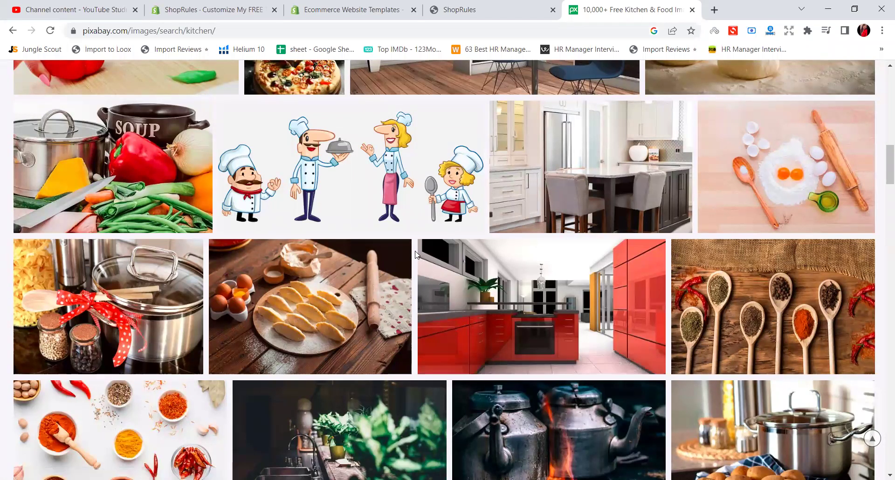
scroll(416, 254, "down", 3)
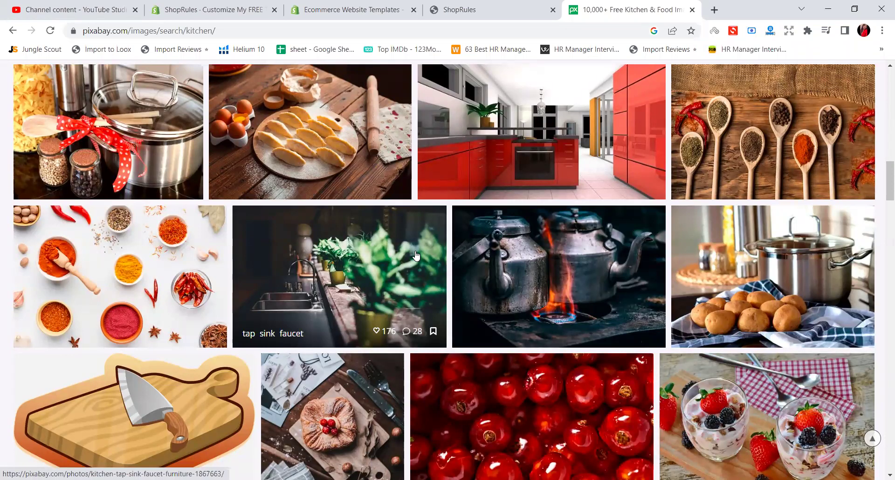
Open the masala spices photo from the Pixabay kitchen results and save the image as spices.jpg.
scroll(416, 255, "down", 2)
scroll(416, 256, "down", 1)
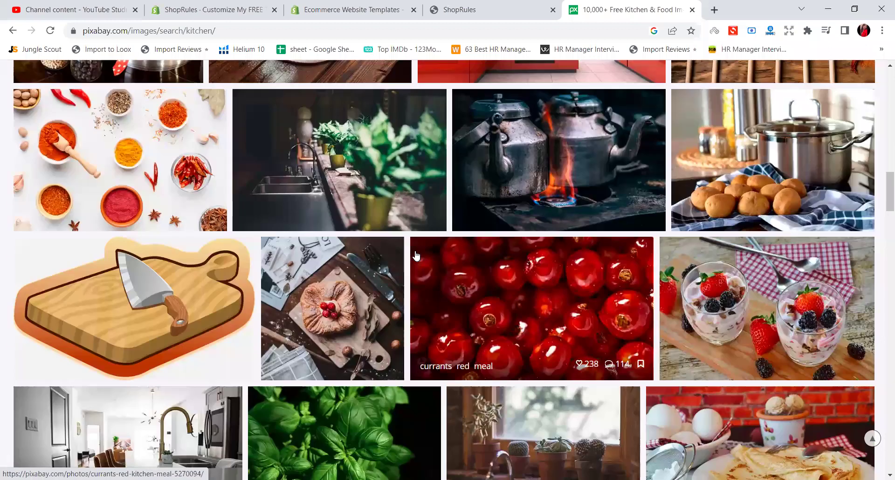
left_click(127, 136)
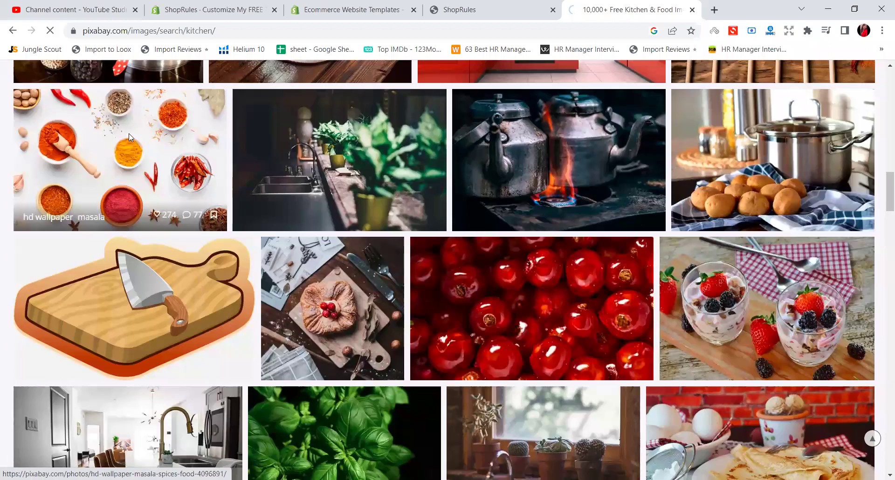
scroll(300, 221, "down", 2)
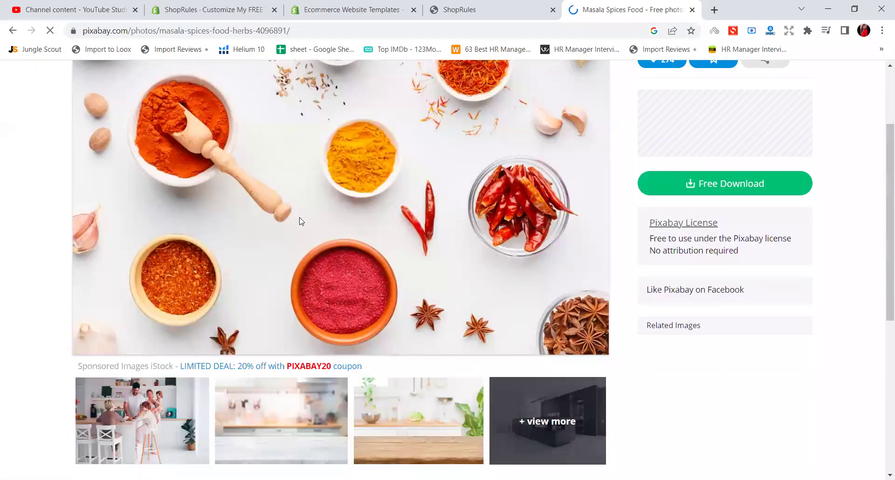
right_click(262, 125)
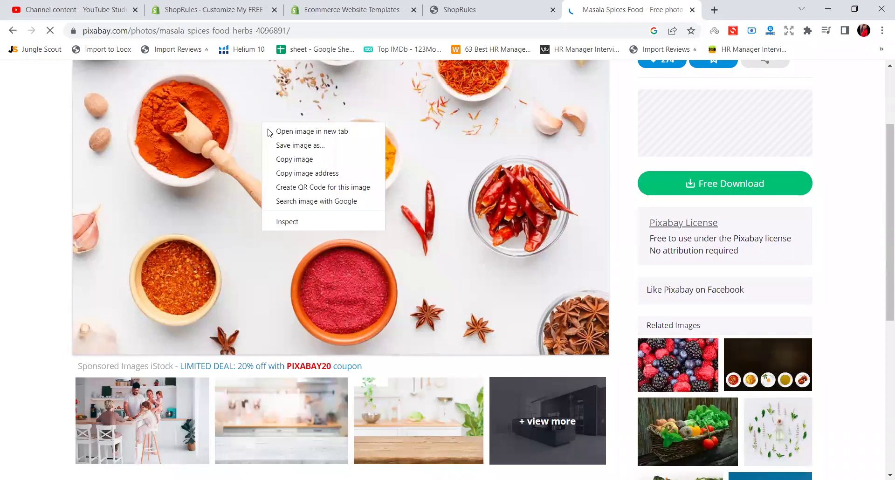
left_click(293, 146)
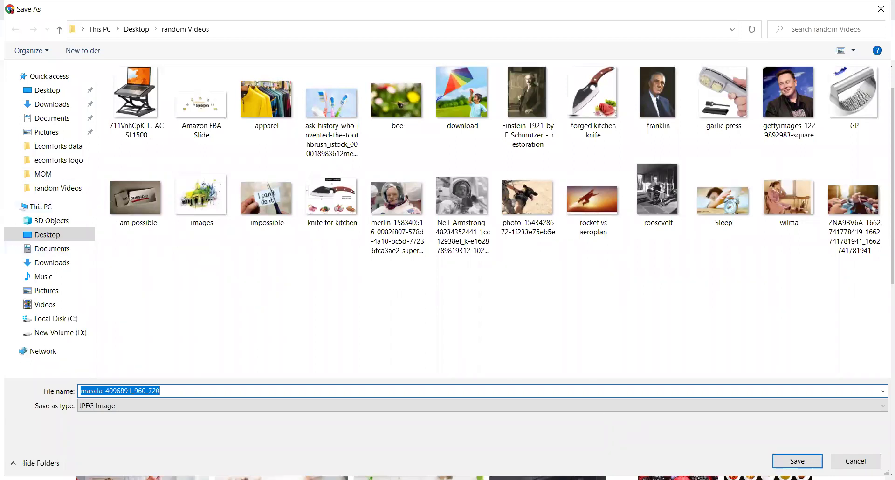
key("BackSpace")
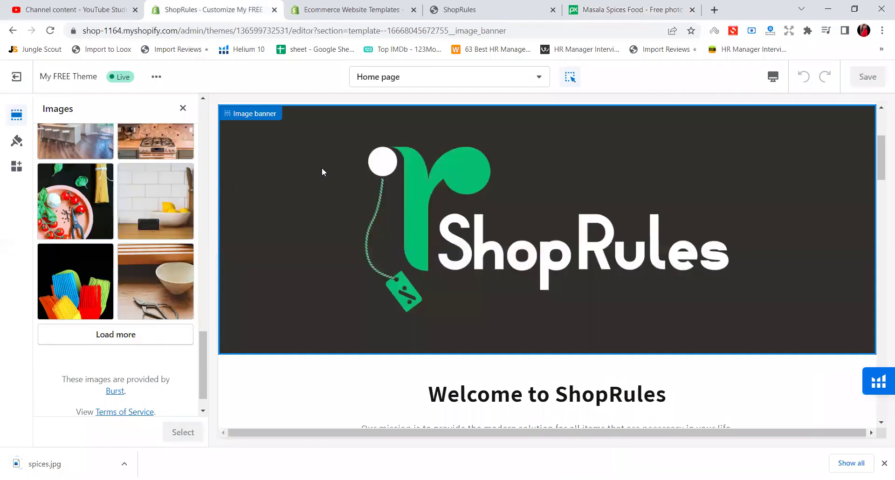
Return to the theme editor's image picker and upload spices.jpg to the image library.
scroll(131, 245, "up", 20)
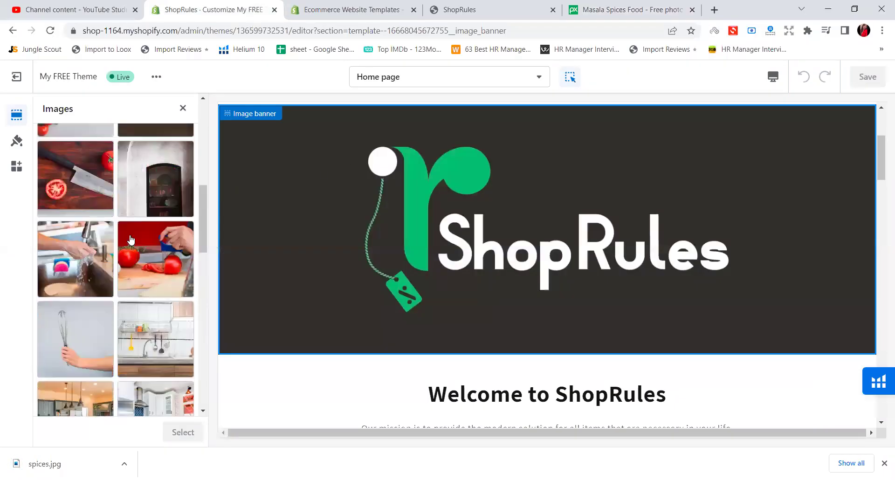
left_click(86, 143)
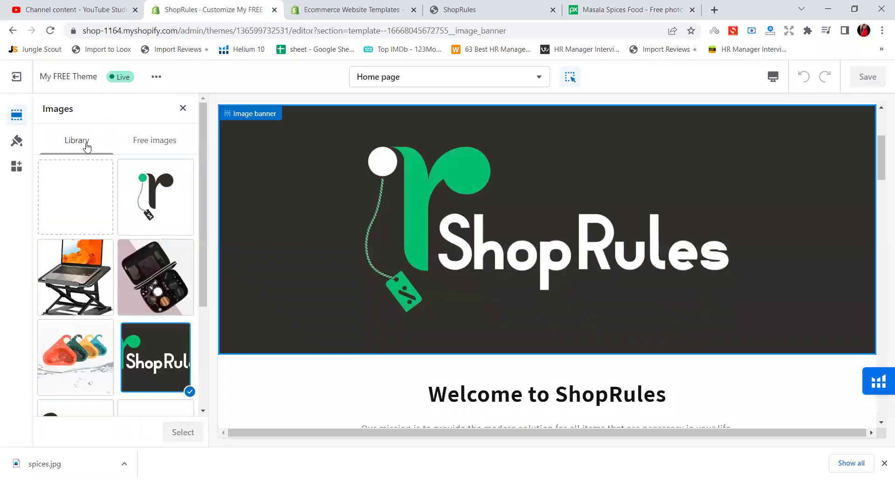
left_click(69, 224)
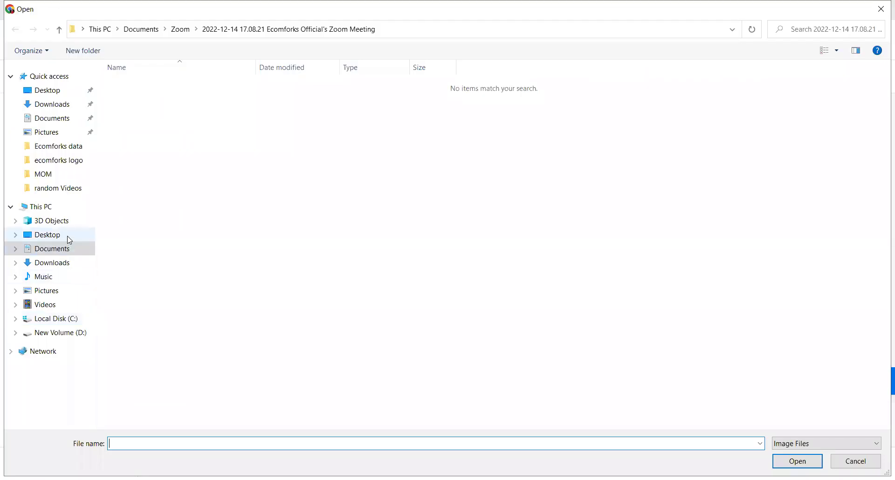
left_click(66, 236)
double_click(205, 108)
left_click(537, 293)
double_click(520, 304)
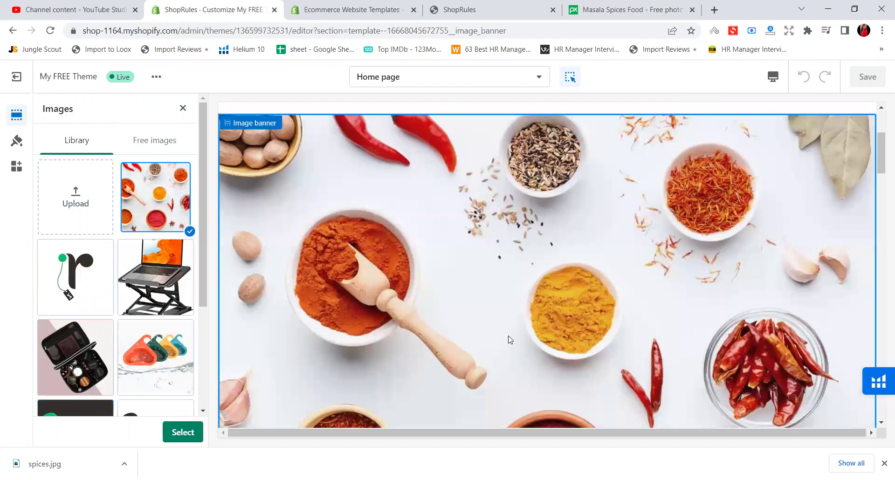
Apply the spices picture as the first image of the Image banner section and save the theme.
scroll(508, 339, "down", 8)
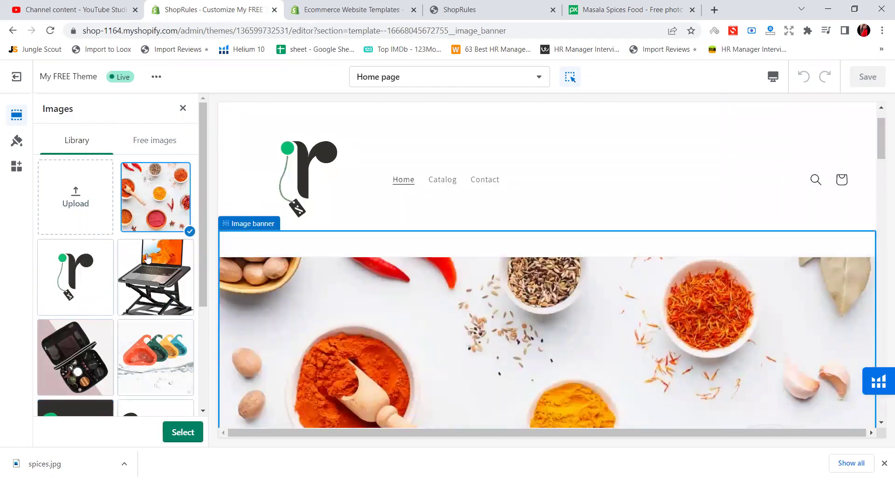
left_click(182, 433)
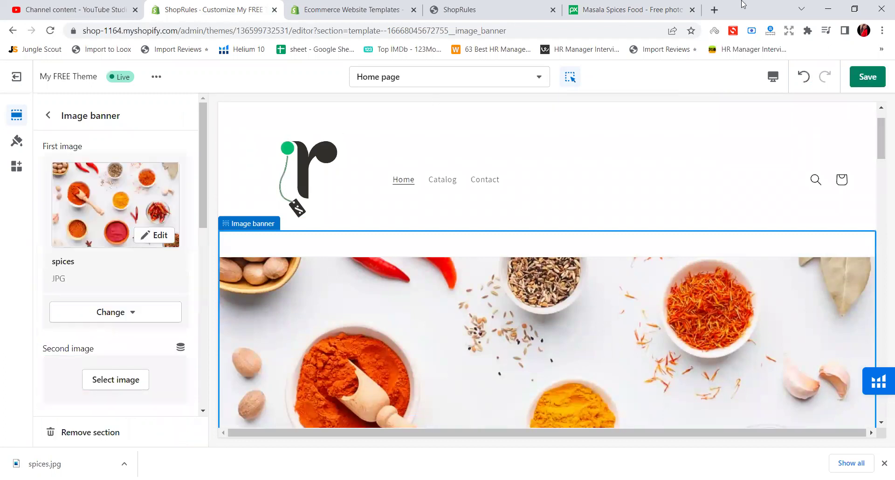
left_click(852, 81)
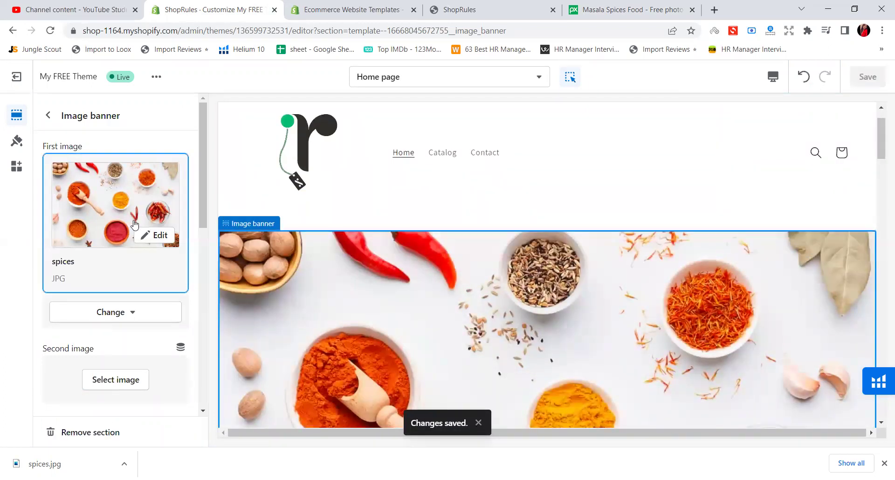
Look through the Image banner settings and set the banner height to Small.
scroll(134, 224, "down", 4)
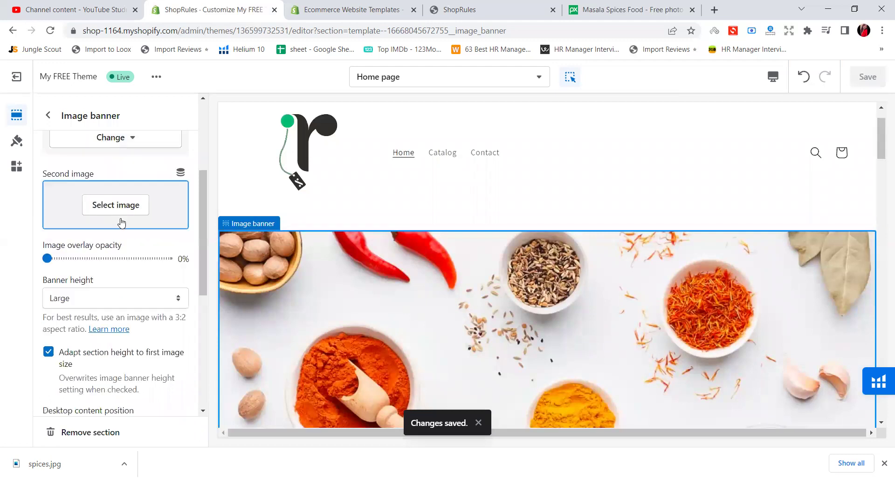
scroll(76, 256, "down", 2)
scroll(76, 279, "up", 4)
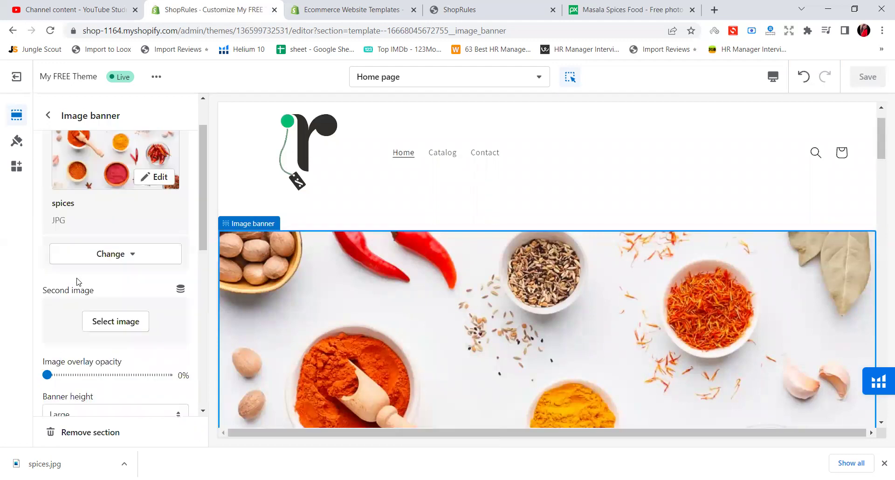
scroll(75, 283, "down", 4)
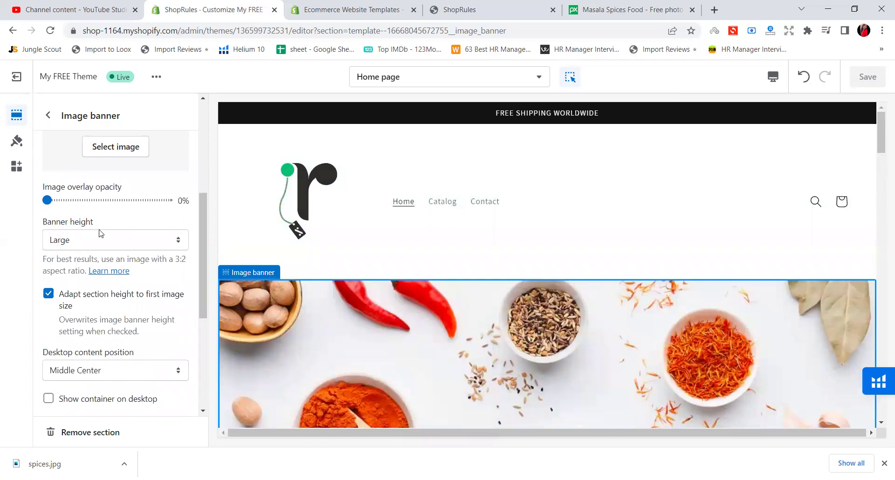
left_click_drag(99, 233, 102, 244)
left_click(90, 248)
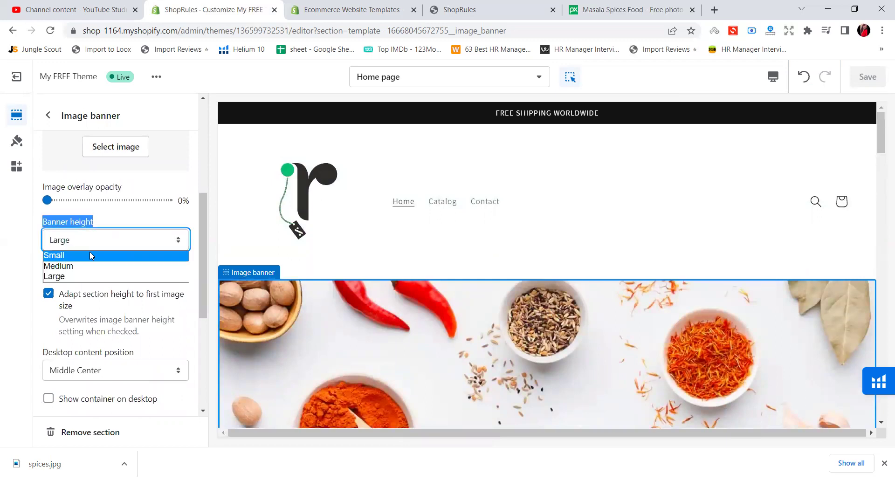
left_click(90, 252)
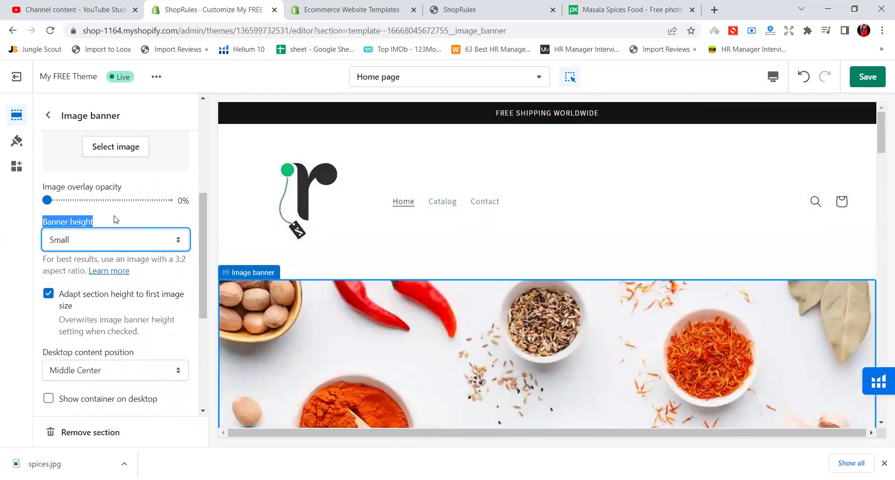
left_click(119, 221)
Try several ShopRules logo images from the library as the banner's second image and leave the picker without selecting one.
scroll(87, 202, "up", 3)
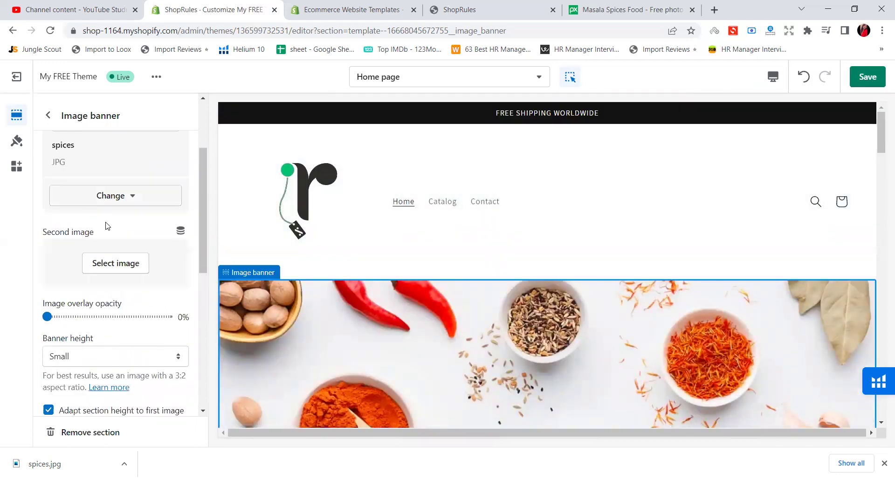
scroll(124, 291, "down", 3)
left_click(119, 213)
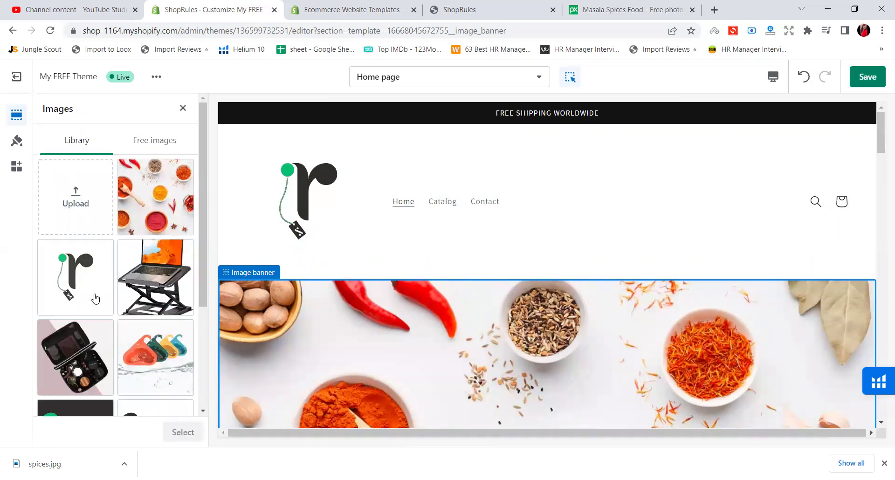
scroll(117, 262, "down", 3)
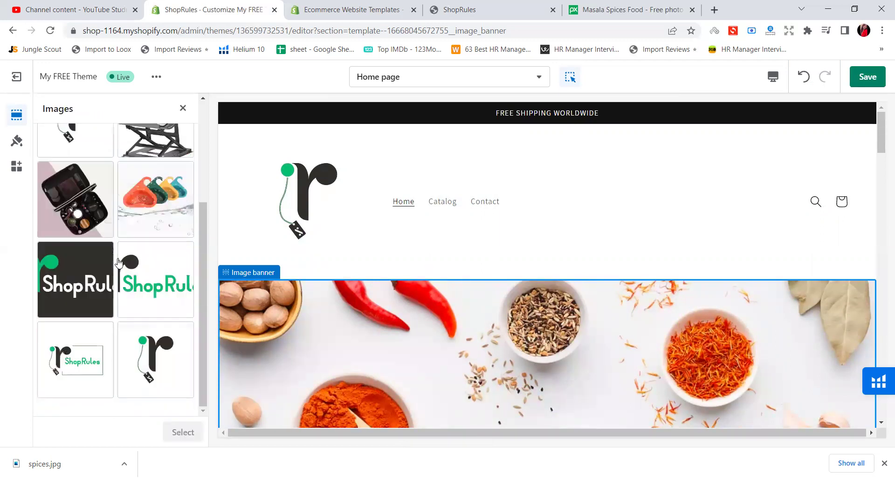
left_click(93, 290)
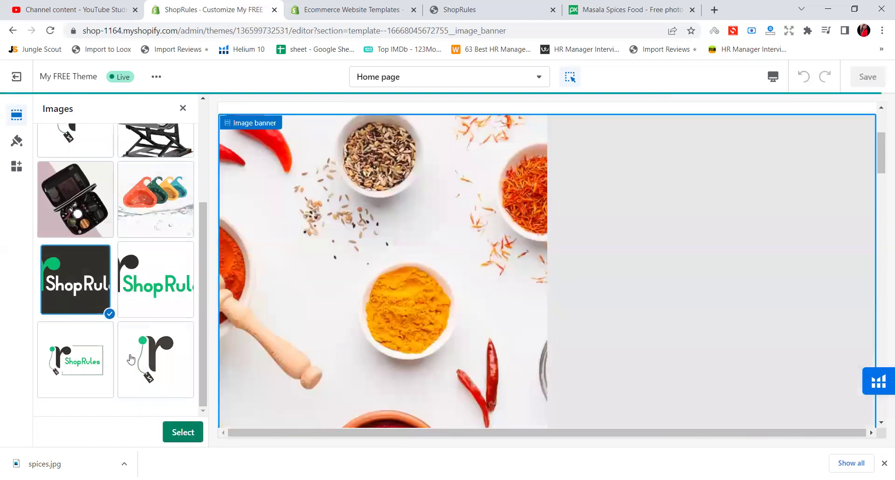
left_click(57, 357)
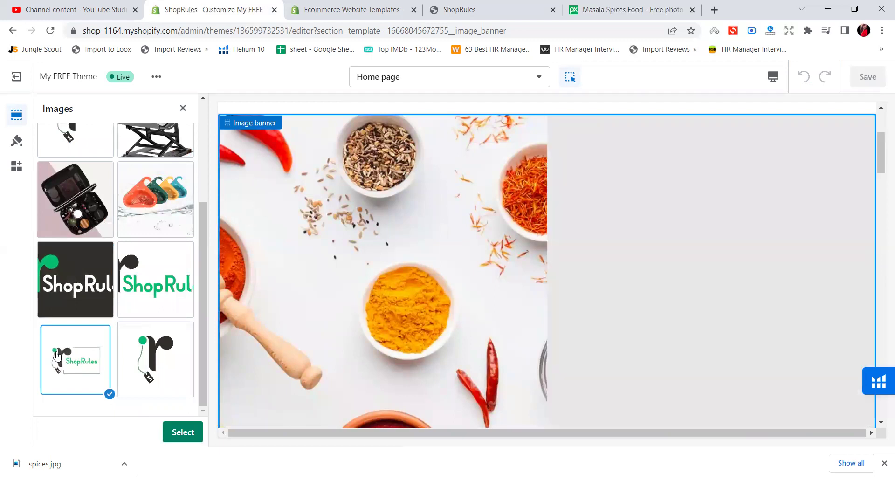
left_click(168, 282)
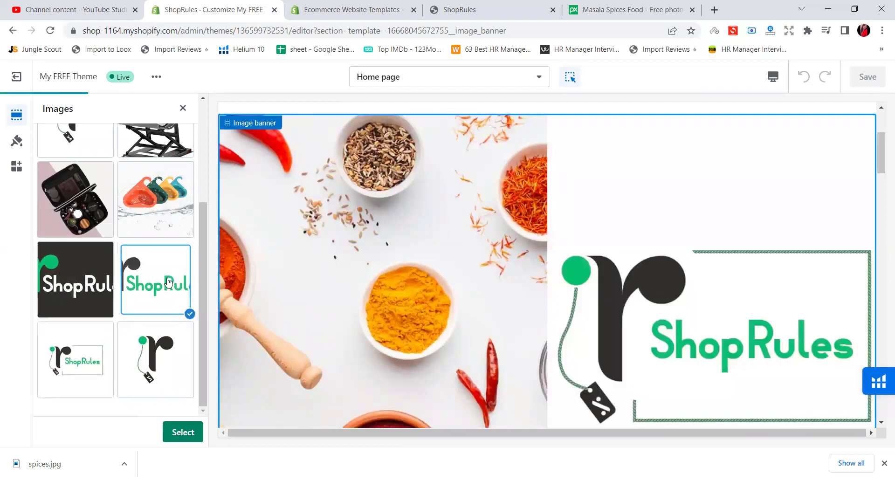
left_click(155, 347)
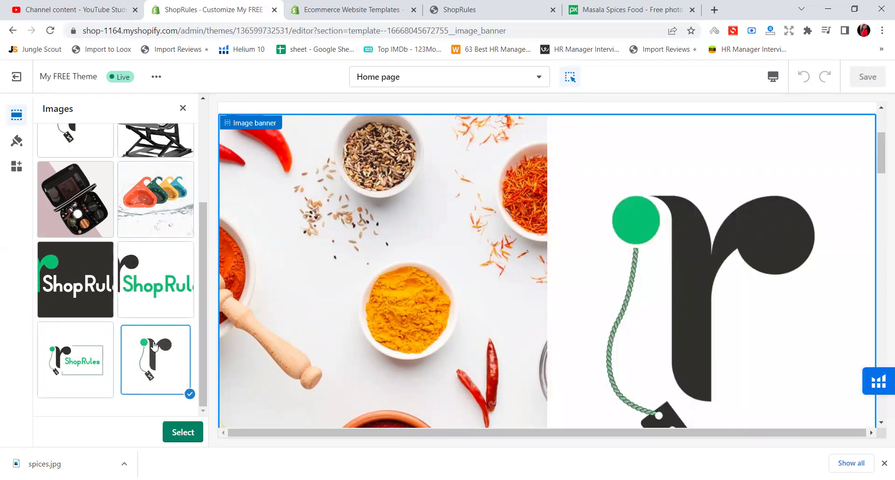
scroll(133, 317, "up", 4)
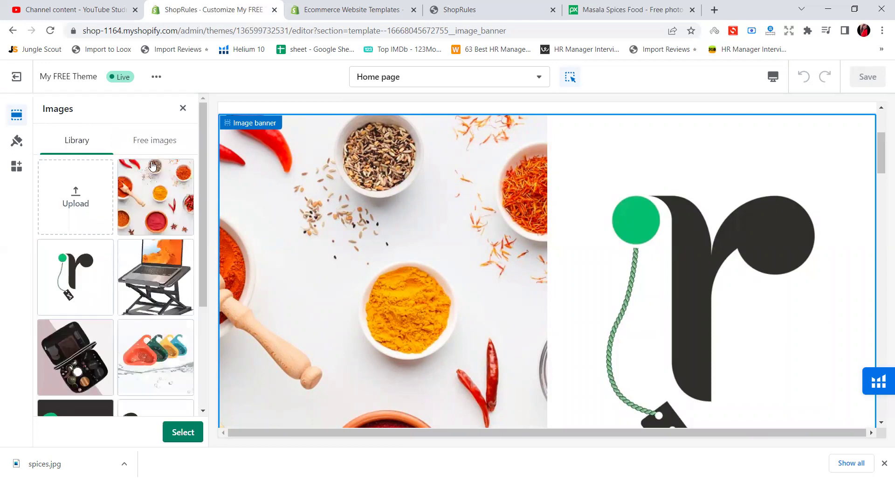
left_click(183, 108)
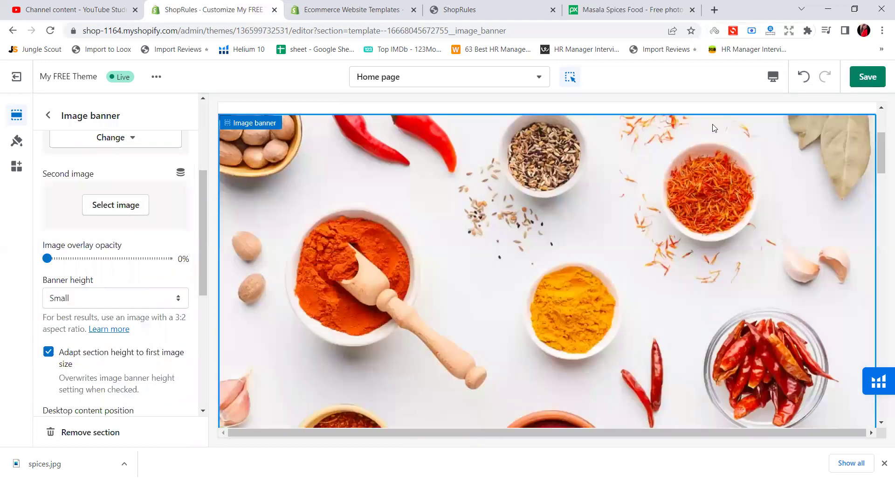
Save the banner changes and close the Craft theme preview and Shopify theme store browser tabs.
left_click(868, 82)
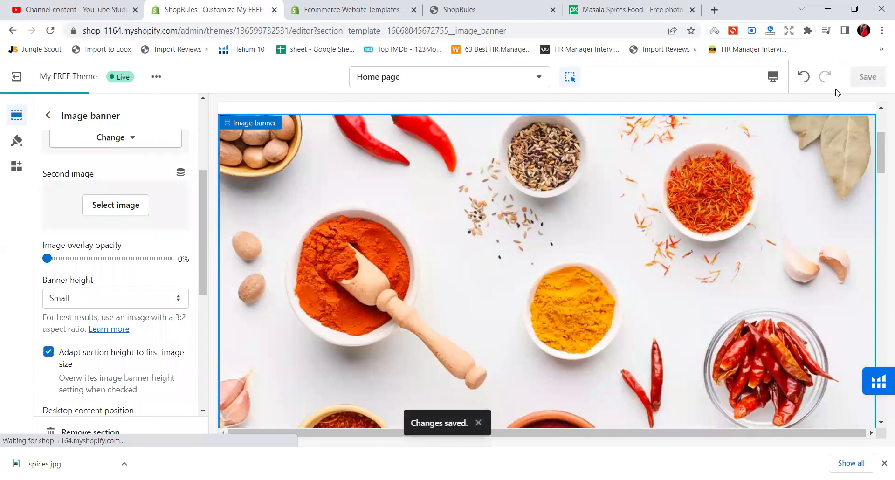
scroll(406, 257, "down", 5)
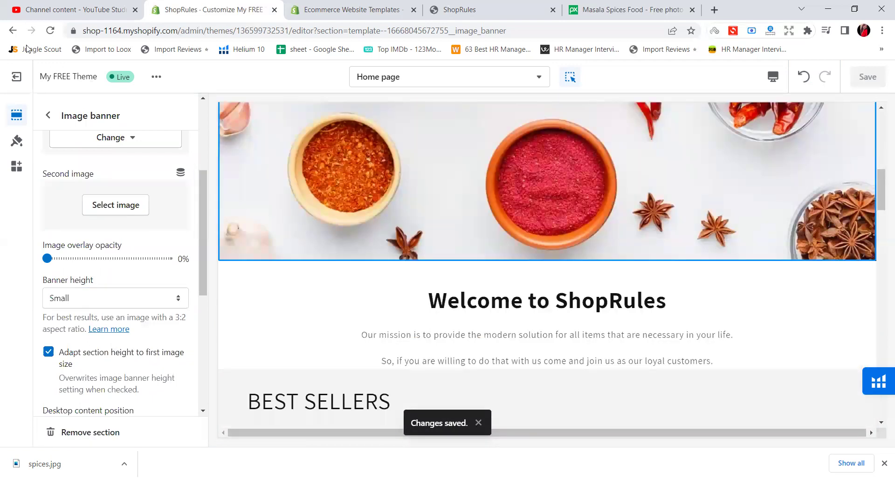
left_click(508, 6)
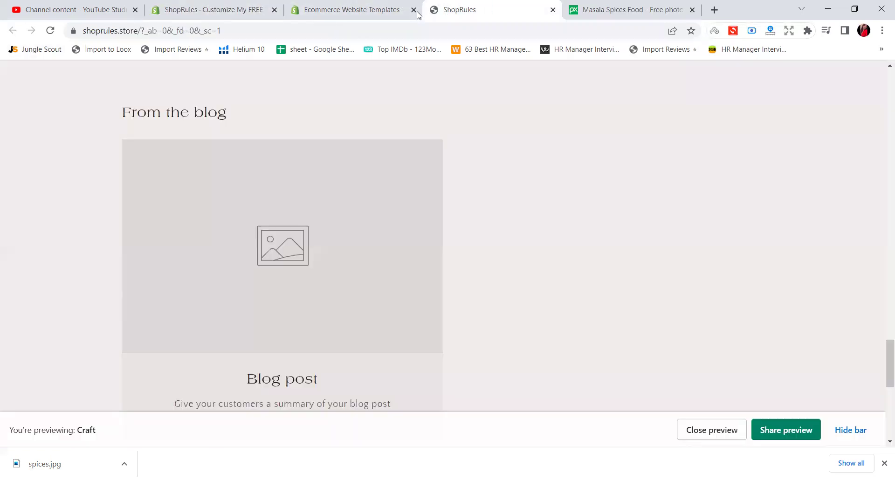
left_click(377, 6)
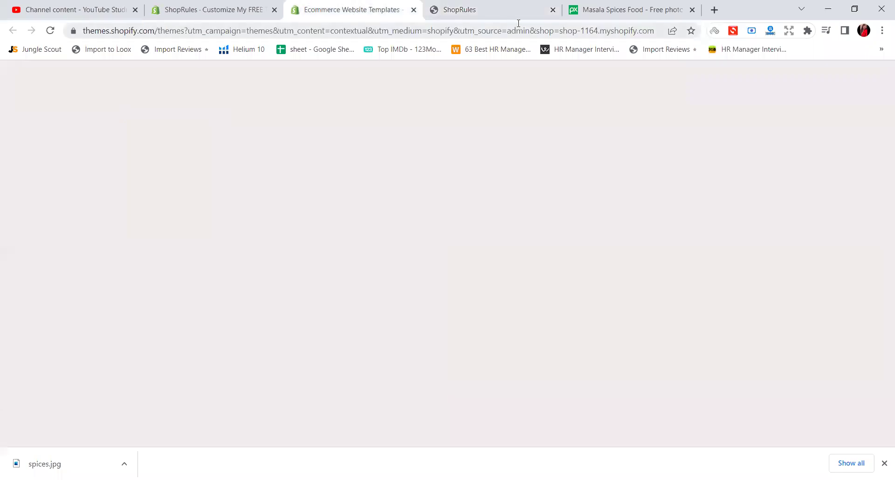
left_click(553, 10)
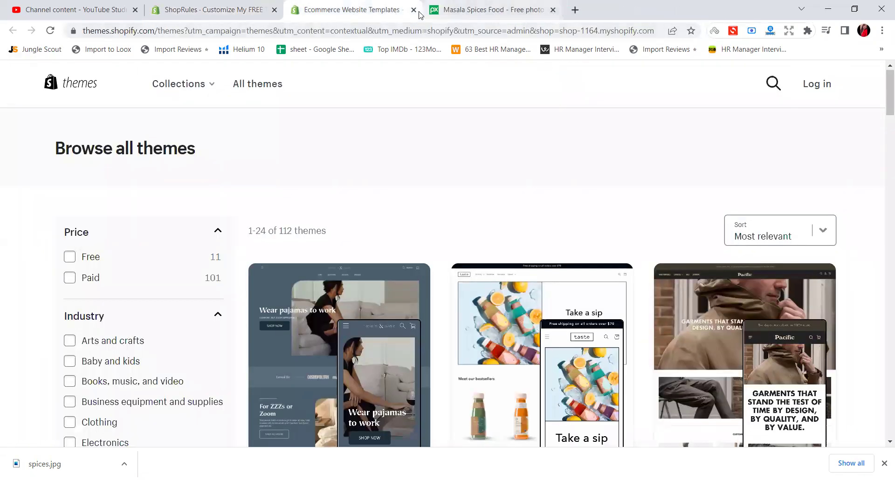
left_click(413, 10)
Exit the theme editor to the Themes page and open the live online store in a new tab.
left_click(259, 5)
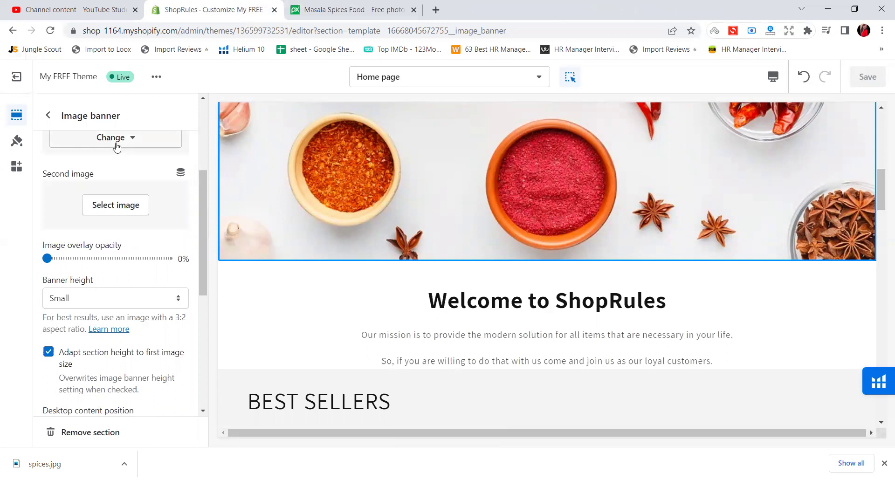
left_click(21, 76)
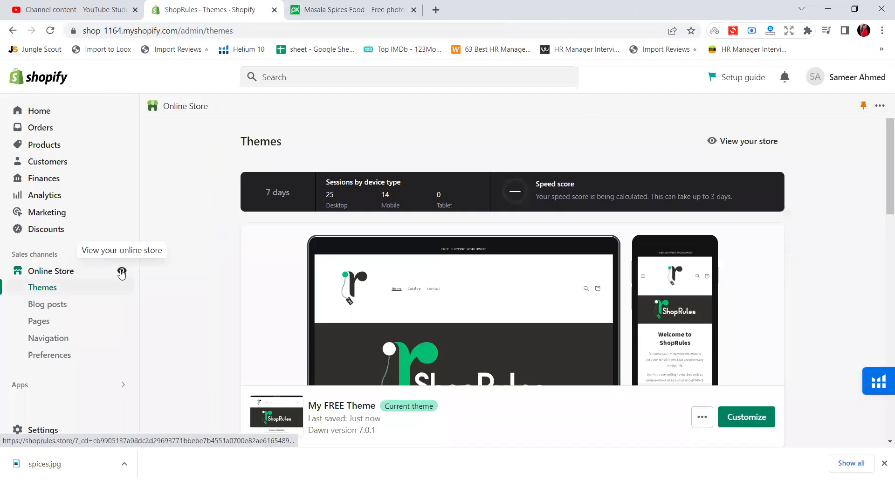
left_click(122, 272)
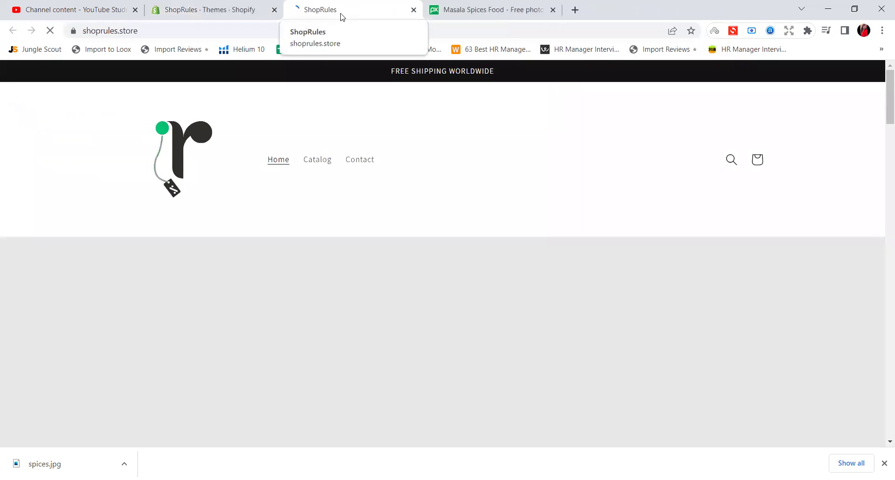
Look over the live ShopRules home page, checking the spices banner and the welcome and best sellers sections below it.
scroll(422, 119, "down", 8)
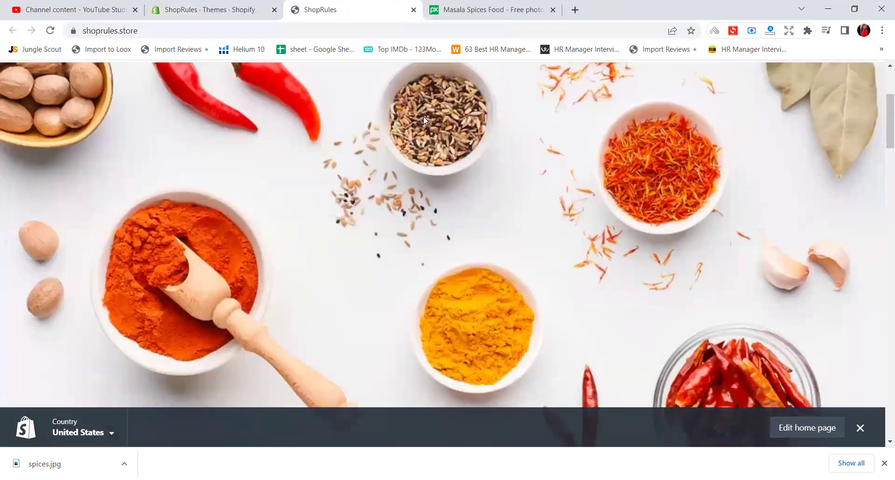
scroll(421, 115, "down", 4)
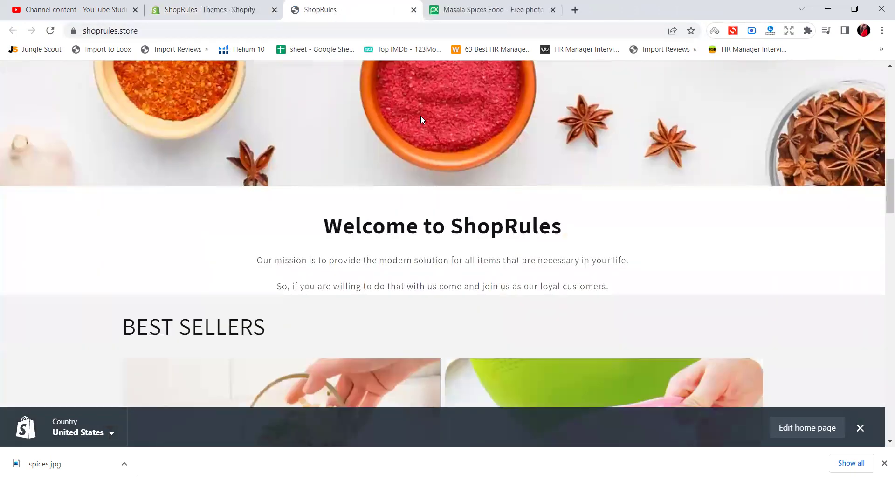
scroll(420, 115, "up", 8)
scroll(426, 136, "down", 6)
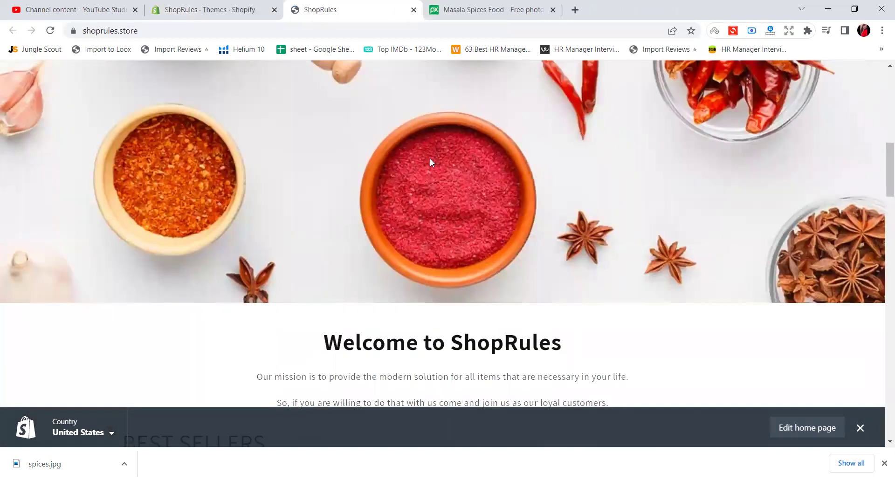
scroll(430, 158, "up", 6)
scroll(426, 143, "down", 3)
scroll(425, 143, "down", 3)
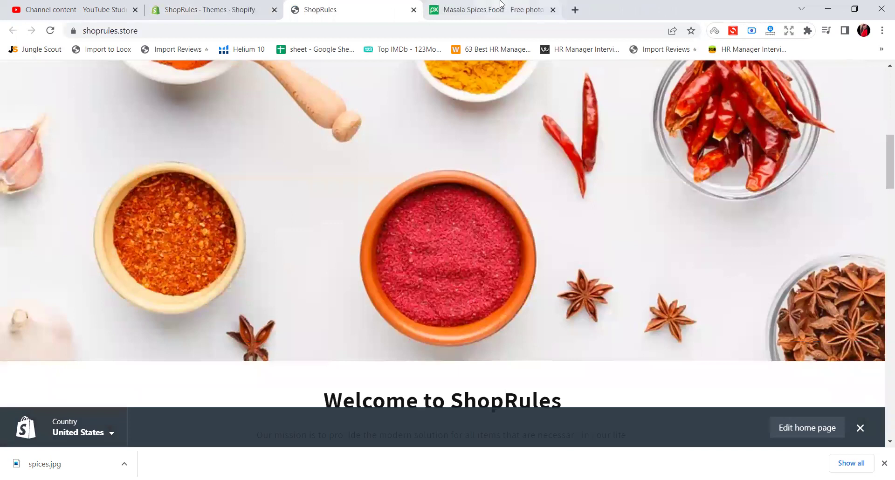
Switch to the Pixabay site and search its photos for "store online".
left_click(489, 9)
scroll(362, 80, "up", 1)
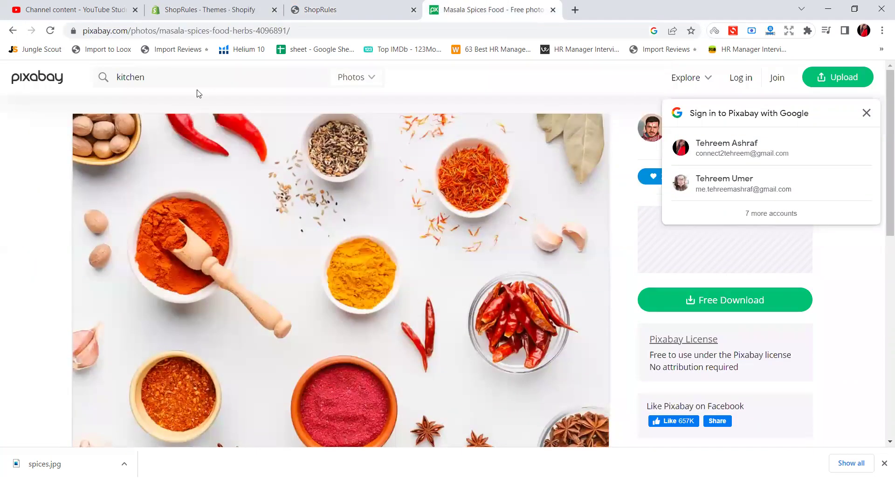
left_click_drag(180, 77, 119, 76)
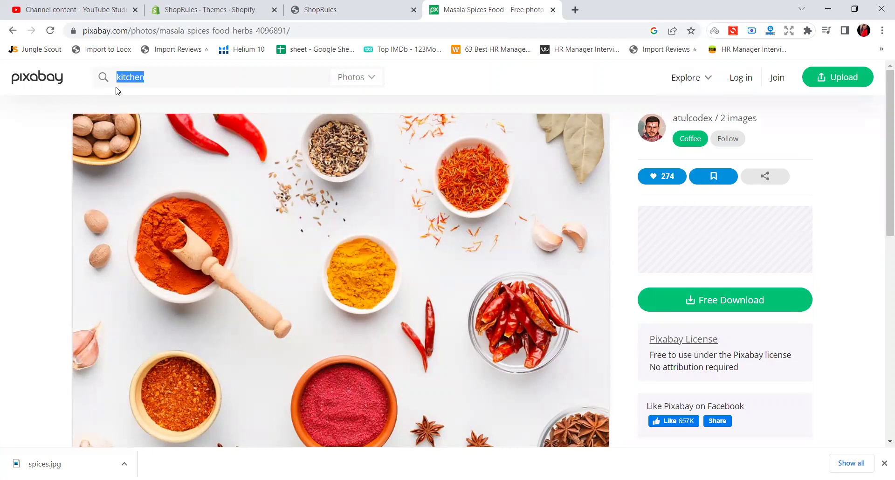
key("BackSpace")
type("store")
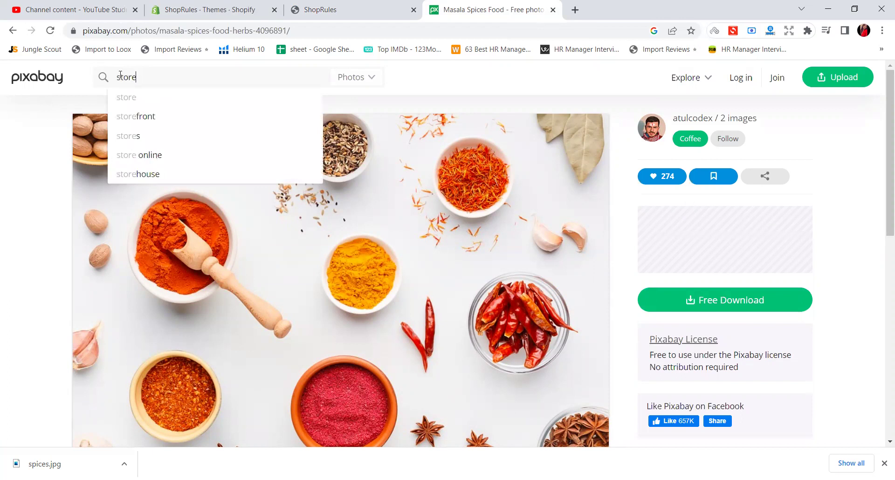
left_click(150, 155)
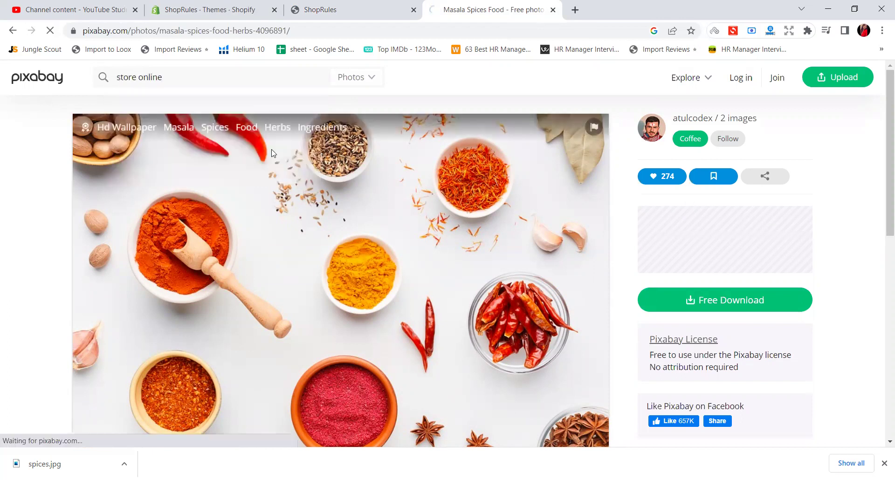
Browse the store online photo results and open the Cyber Monday keyboard image.
scroll(401, 150, "down", 3)
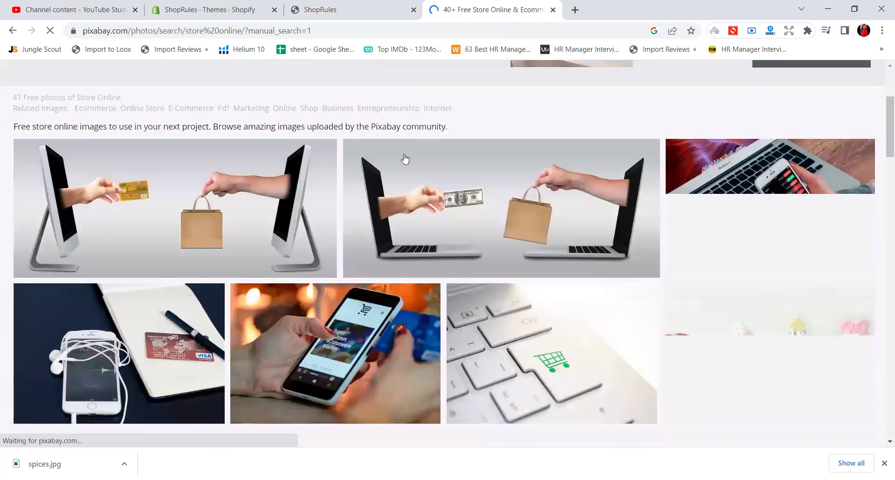
scroll(405, 159, "down", 5)
scroll(405, 159, "down", 4)
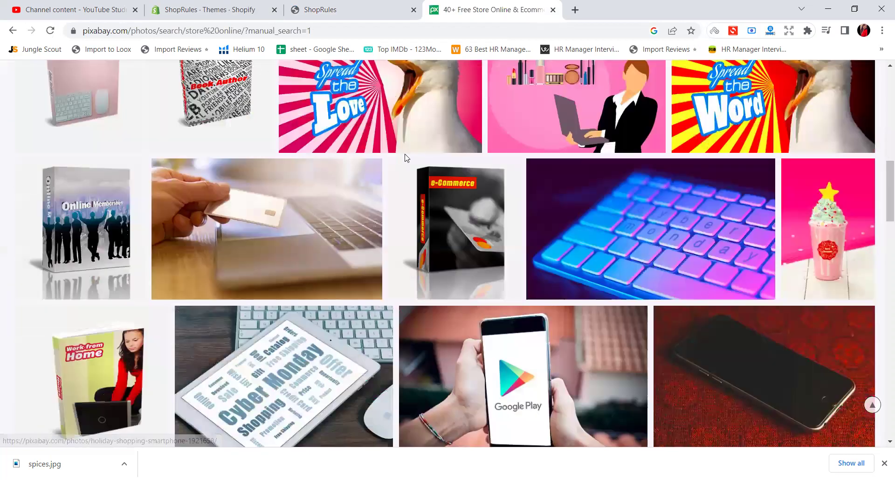
scroll(406, 159, "down", 4)
scroll(405, 159, "up", 3)
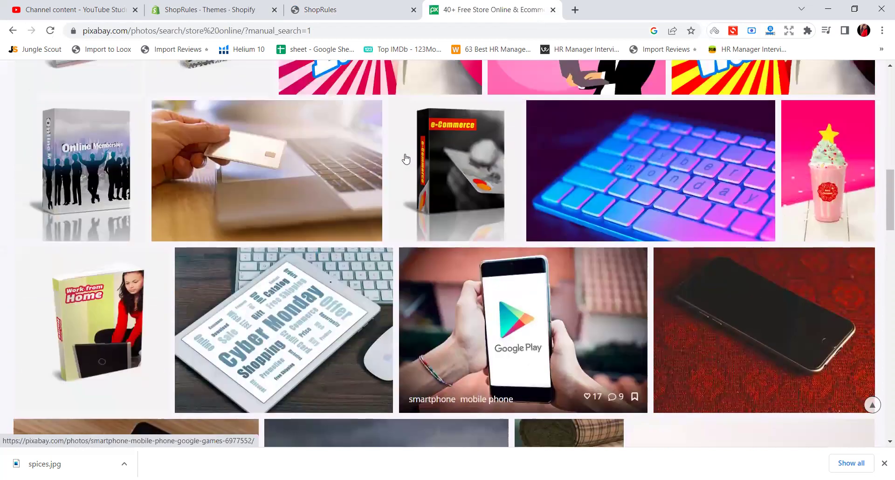
left_click(660, 138)
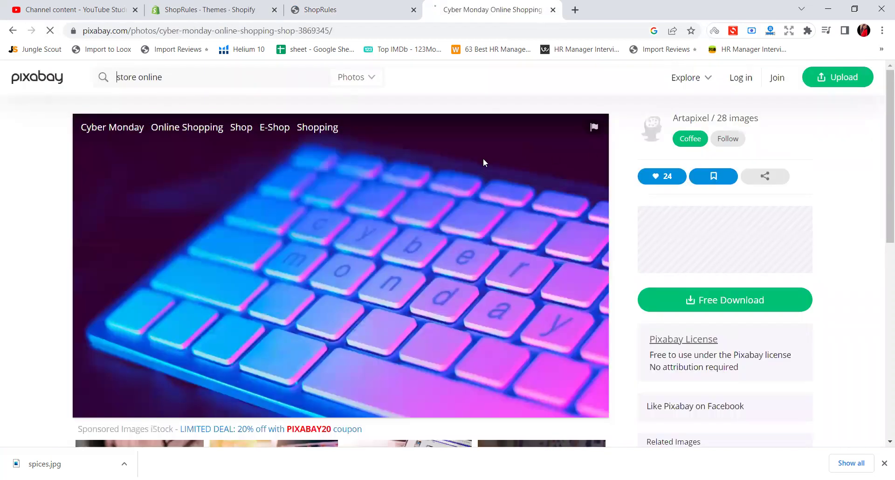
Save the Cyber Monday keyboard image as a JPEG named keyboard in the random Videos folder.
scroll(483, 158, "down", 2)
right_click(282, 111)
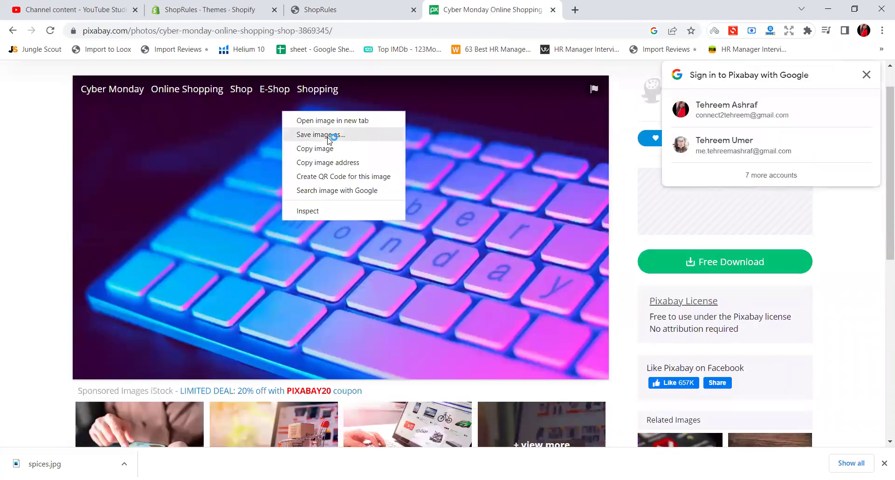
left_click(328, 136)
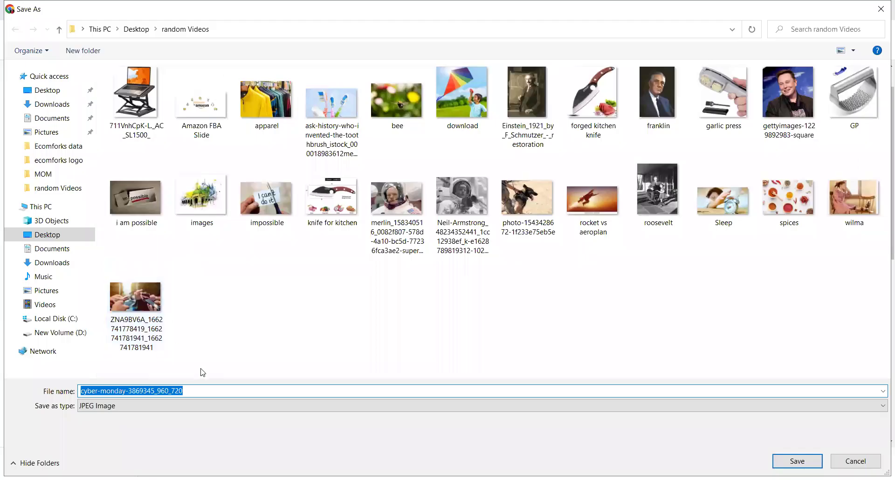
key("BackSpace")
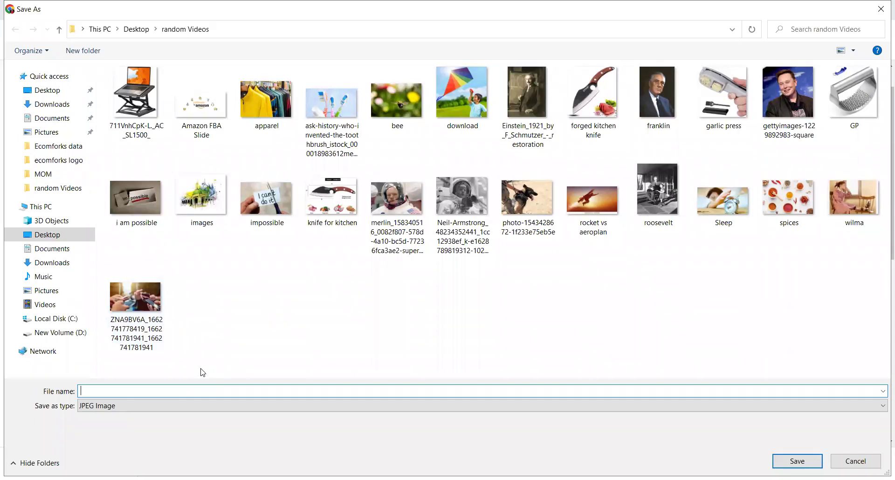
type("keyboard")
left_click(818, 465)
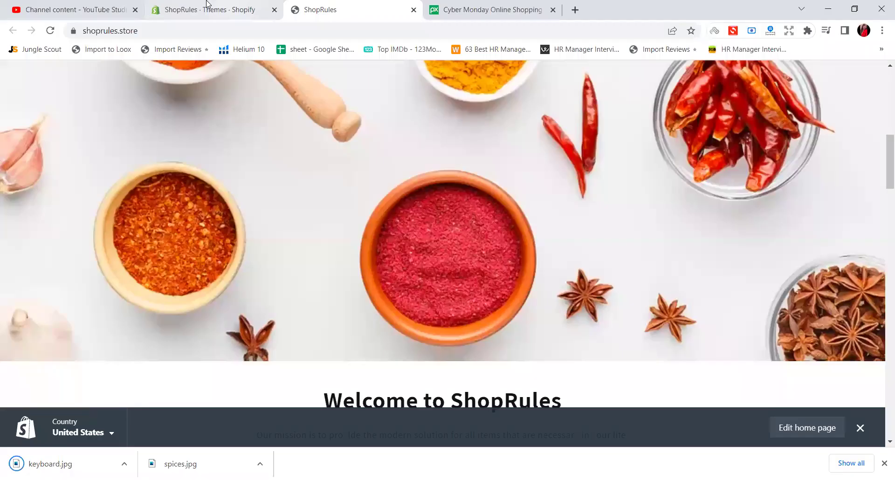
Return to the Shopify Themes page, customize My FREE Theme and open the home page's Image banner settings.
left_click(206, 4)
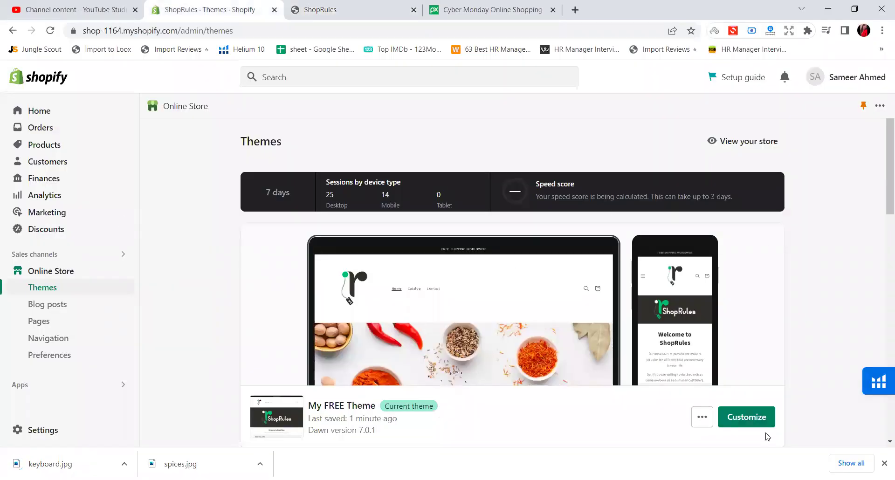
left_click(746, 417)
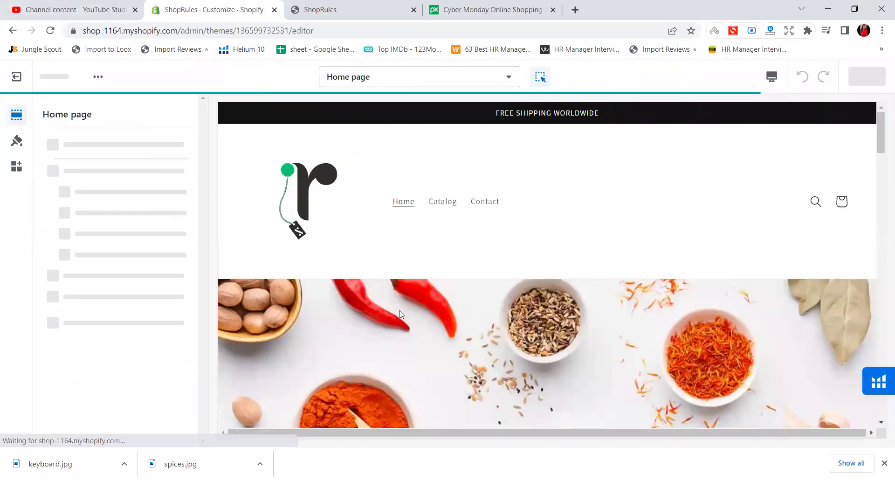
left_click(161, 188)
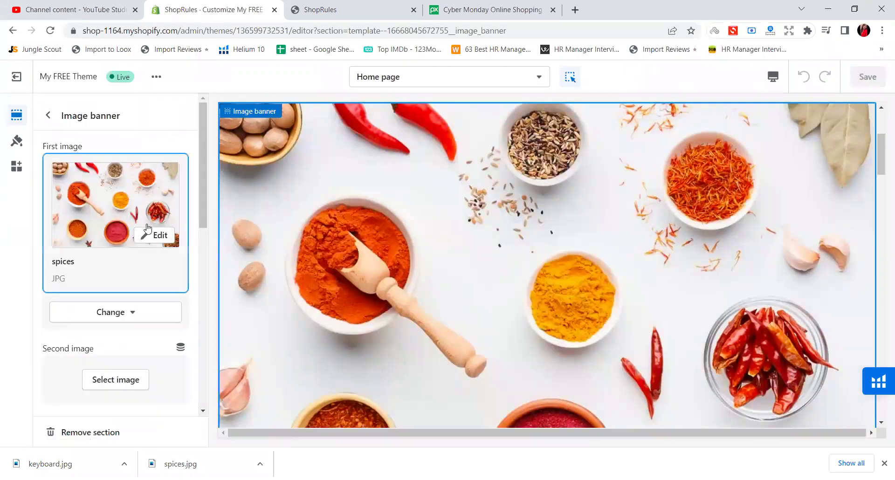
Try a focal point beside the orange spice bowl on the banner's first image and close the image editor without saving.
left_click(154, 234)
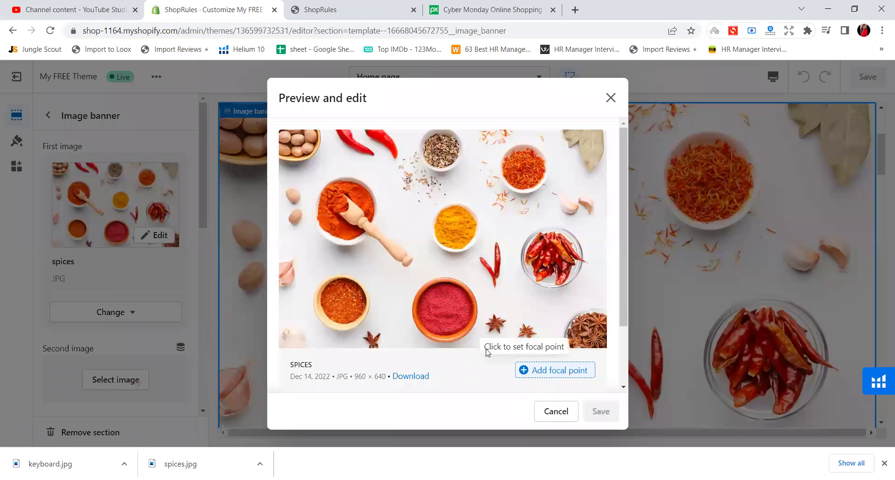
left_click(546, 377)
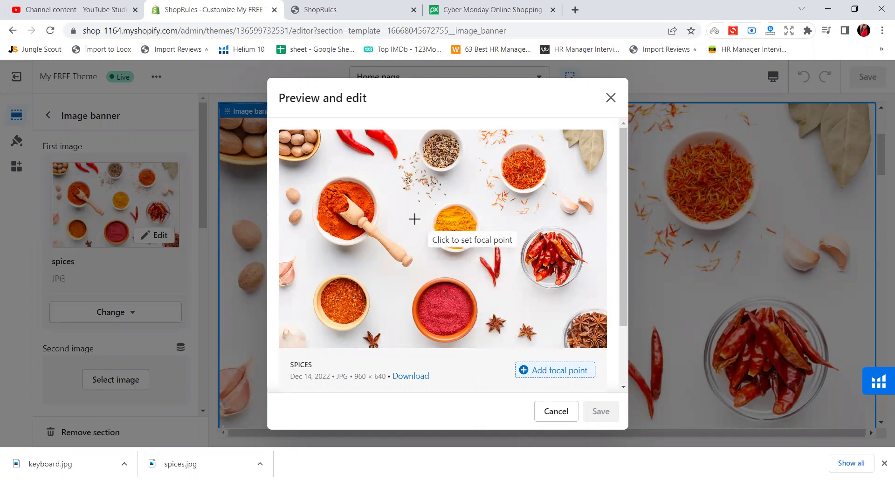
left_click(371, 203)
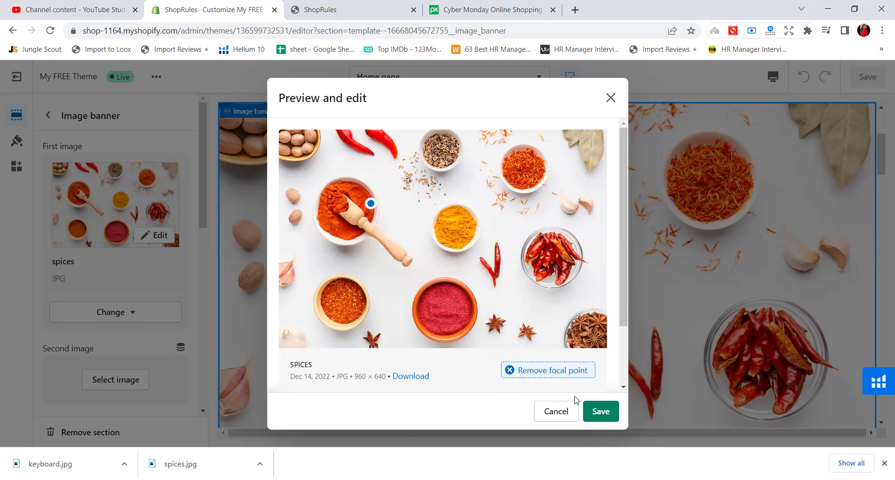
left_click(610, 98)
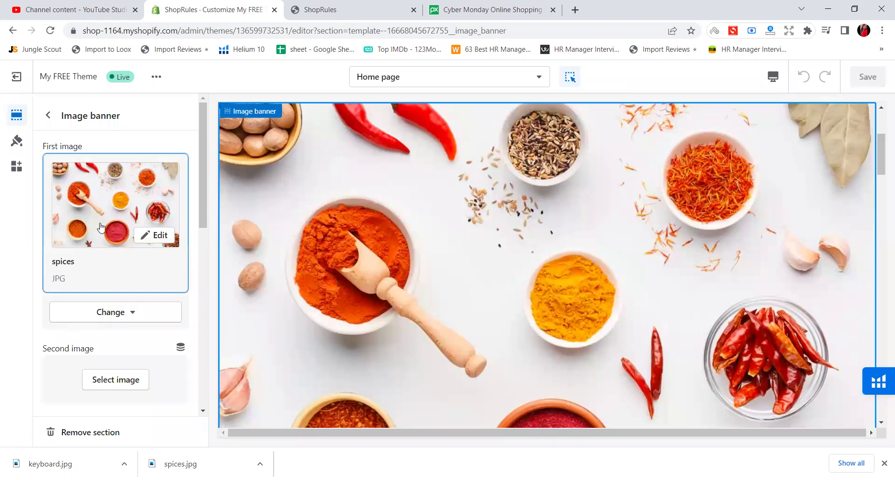
Replace the banner's first image by uploading the keyboard image from the random Videos folder and selecting it.
left_click(114, 313)
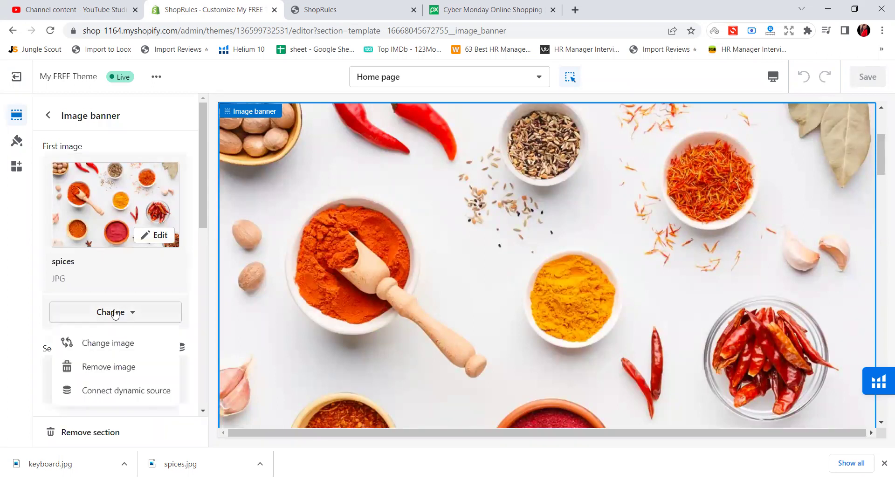
left_click(117, 343)
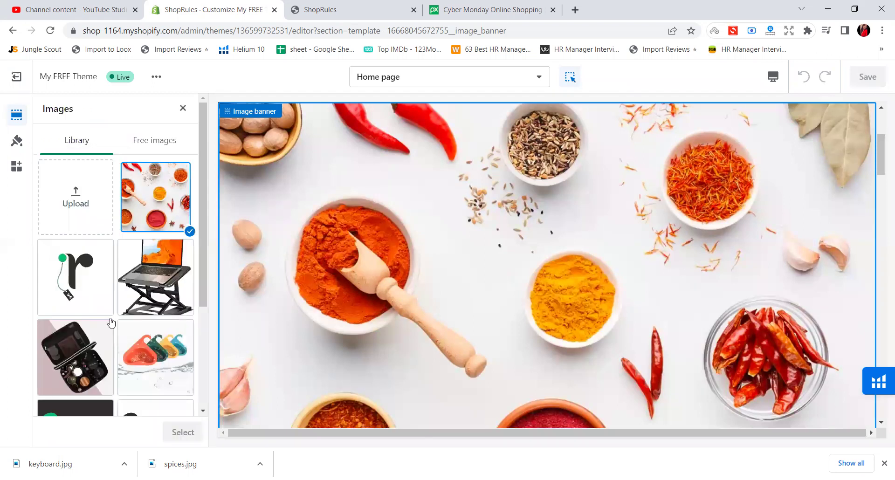
left_click(100, 204)
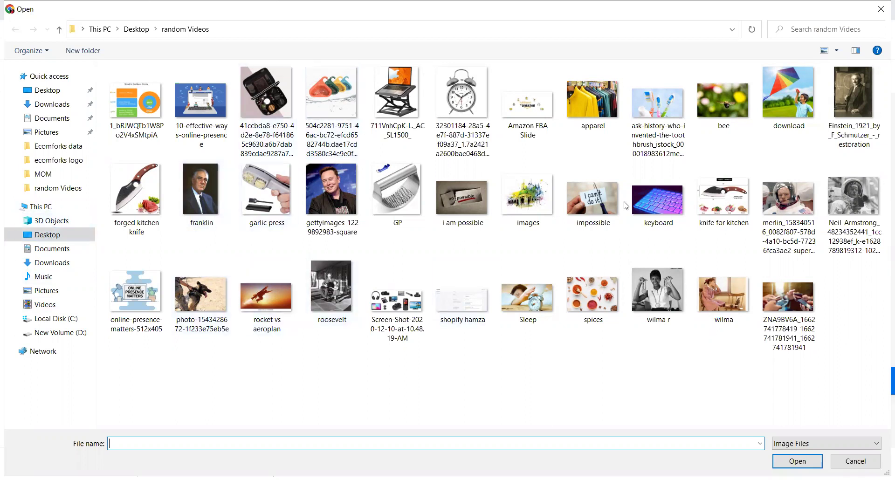
left_click(643, 202)
left_click(797, 461)
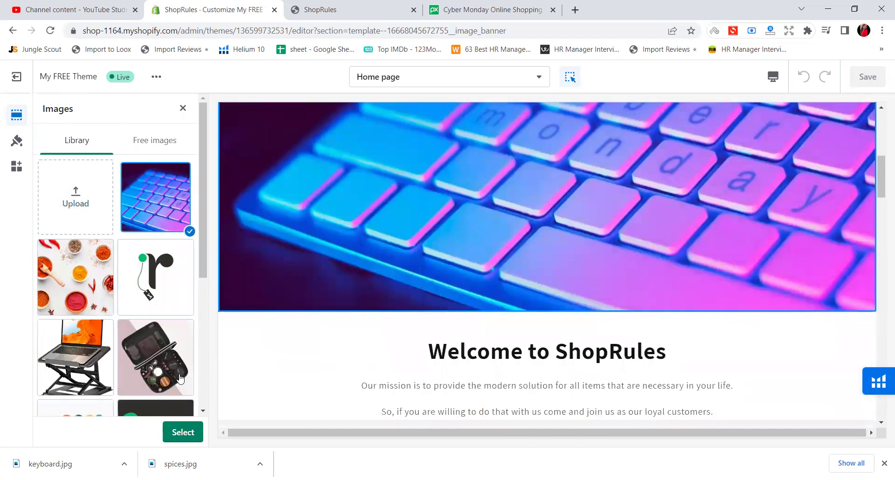
scroll(181, 394, "down", 5)
left_click(192, 432)
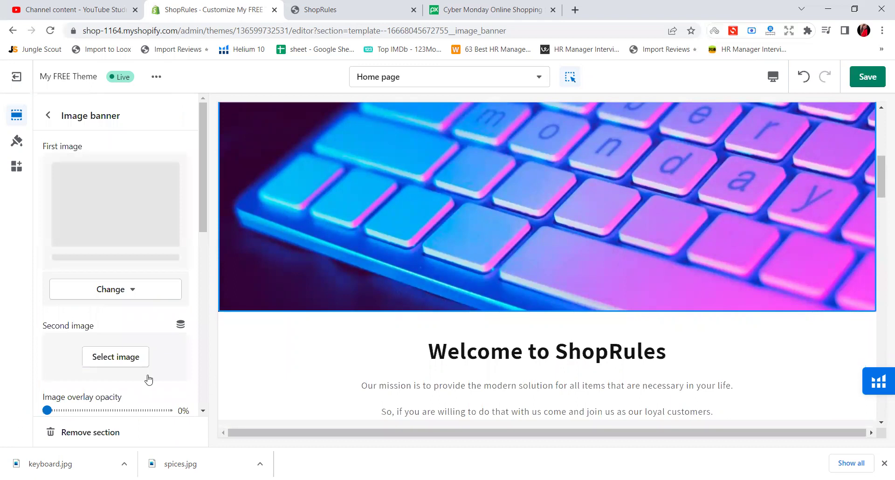
Review the remaining Image banner settings, save the theme, and reload the live ShopRules store to check the new banner.
scroll(131, 347, "down", 3)
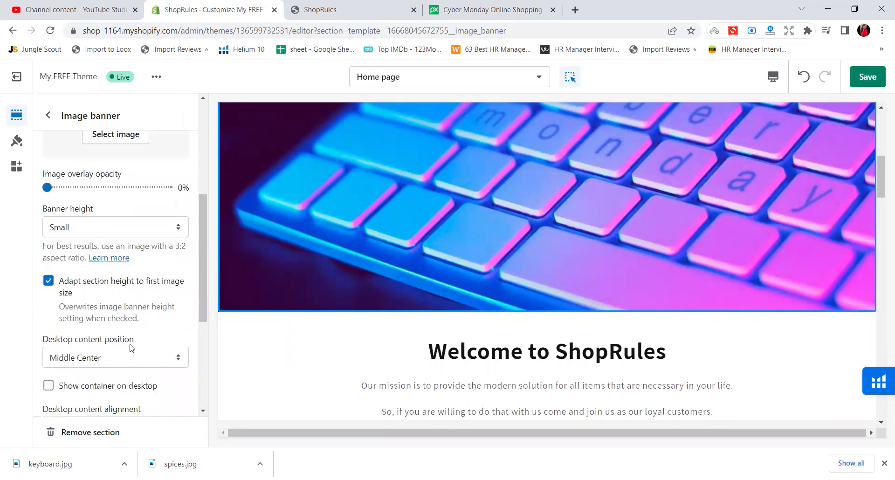
scroll(130, 348, "down", 5)
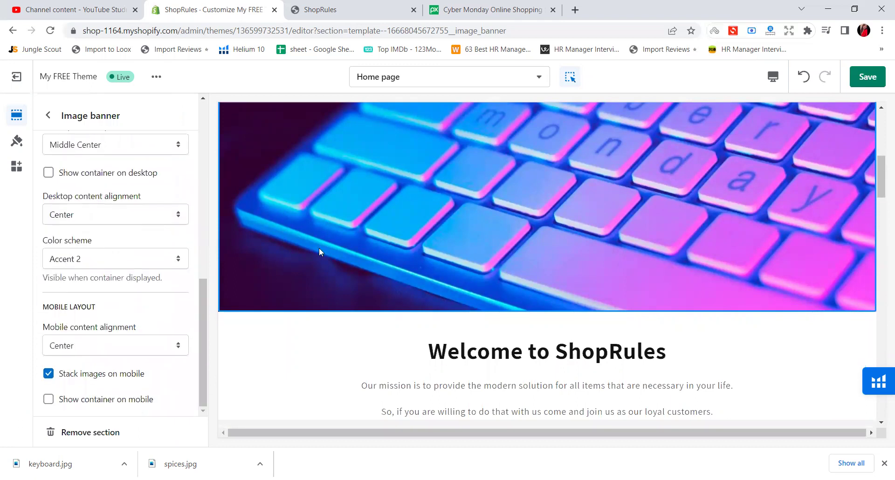
left_click(868, 78)
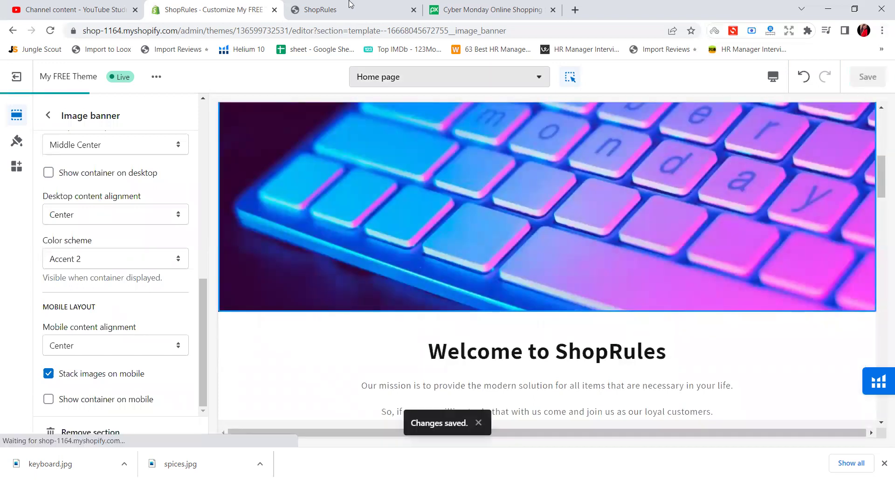
left_click(317, 9)
left_click(47, 28)
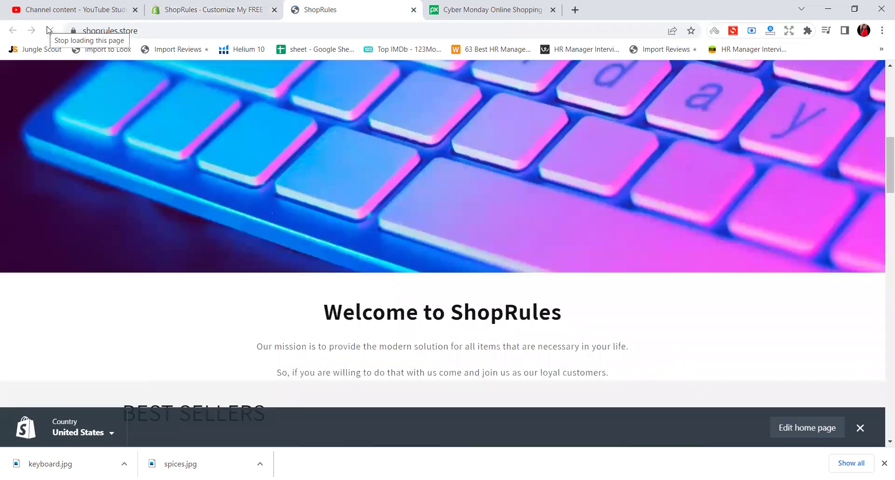
scroll(322, 236, "down", 10)
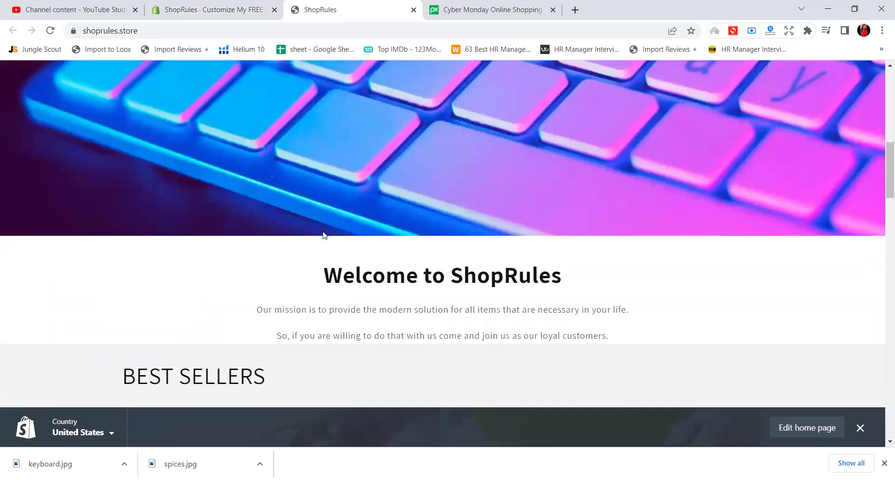
Return to the theme editor and look over the home page preview and the theme settings categories.
key("ctrl+shift+Tab")
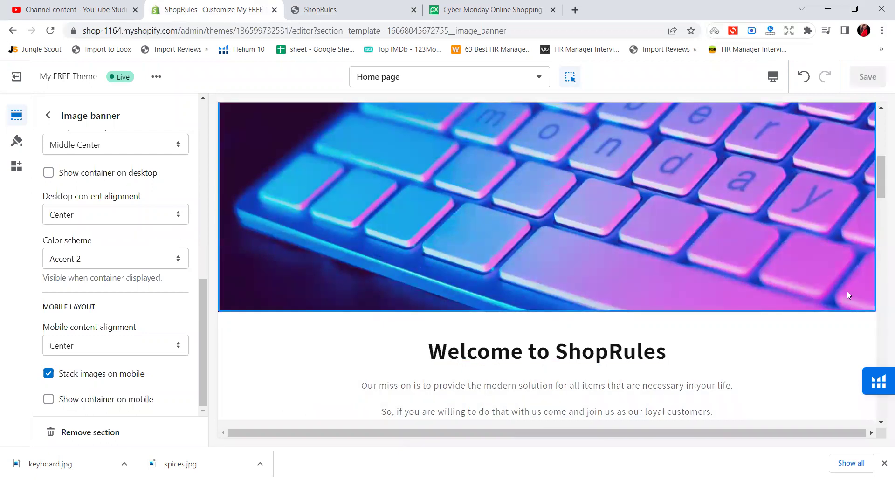
scroll(846, 293, "down", 6)
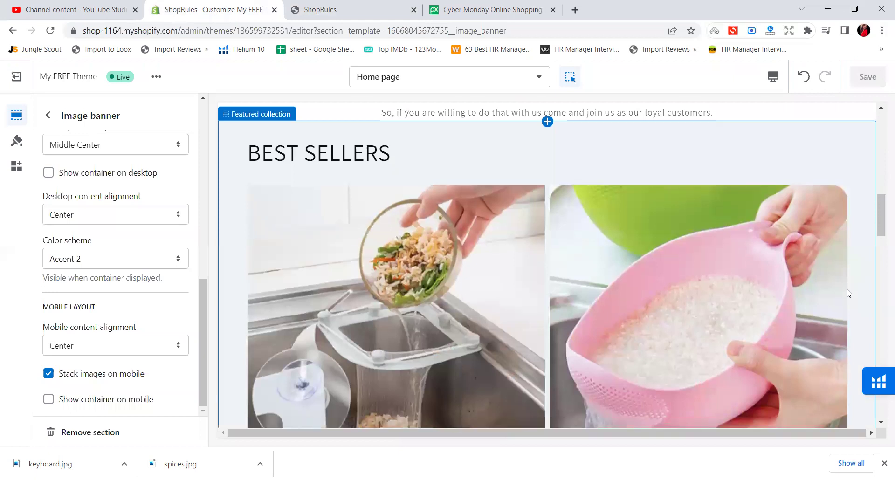
scroll(849, 292, "down", 2)
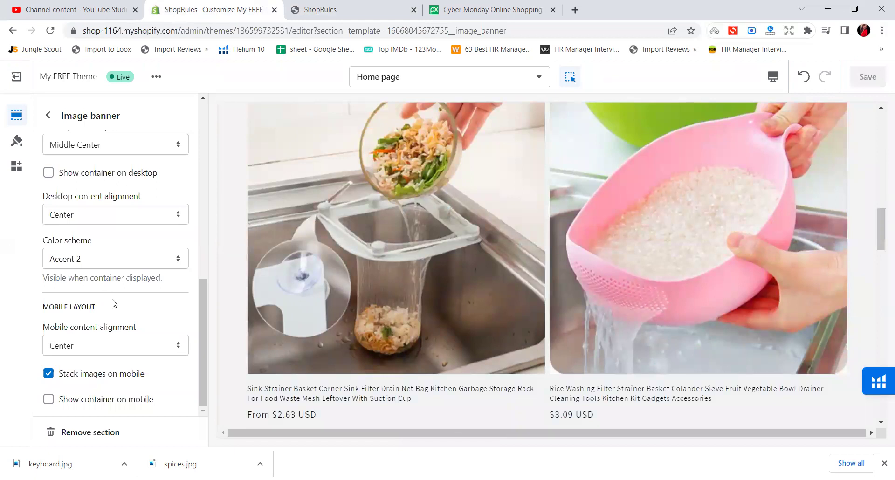
left_click(19, 150)
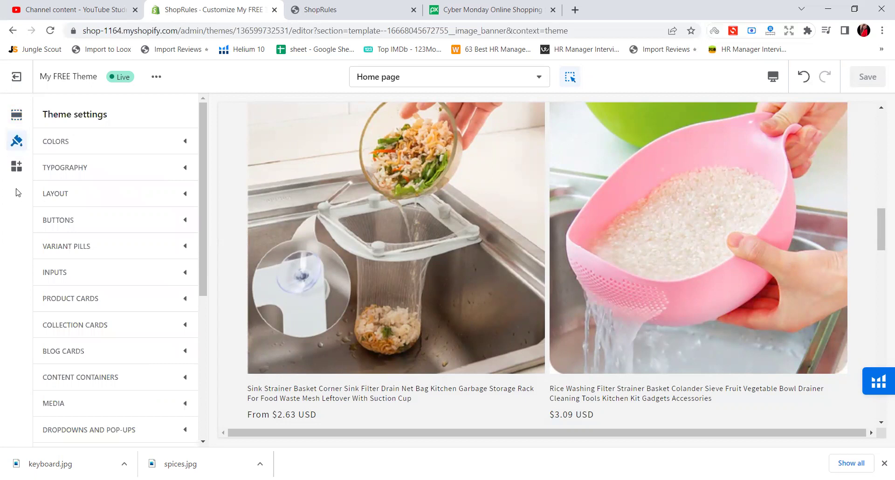
left_click(17, 115)
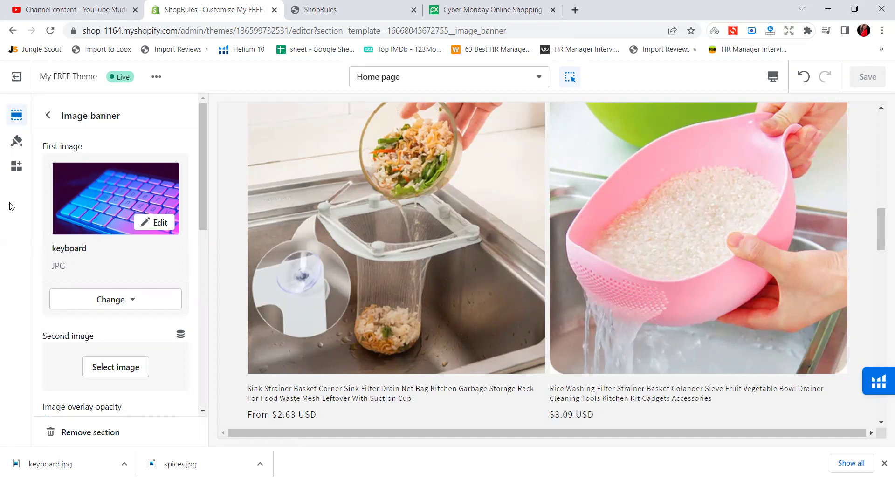
scroll(411, 264, "up", 5)
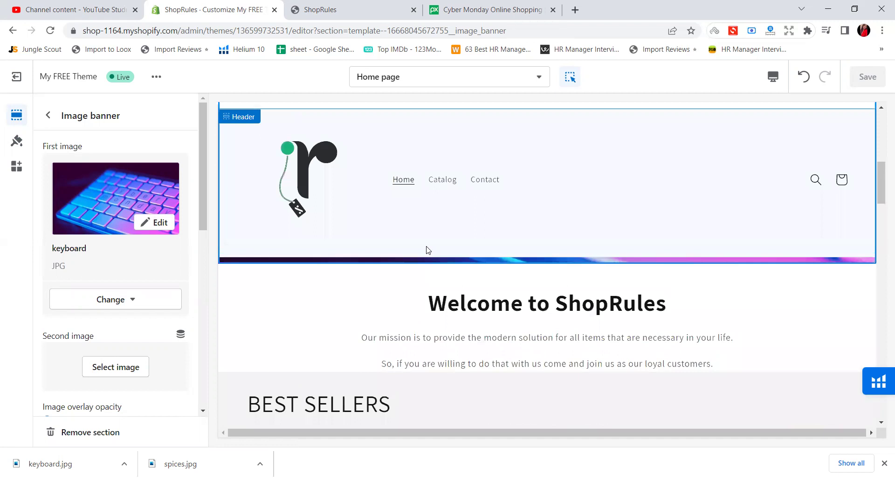
scroll(426, 249, "up", 1)
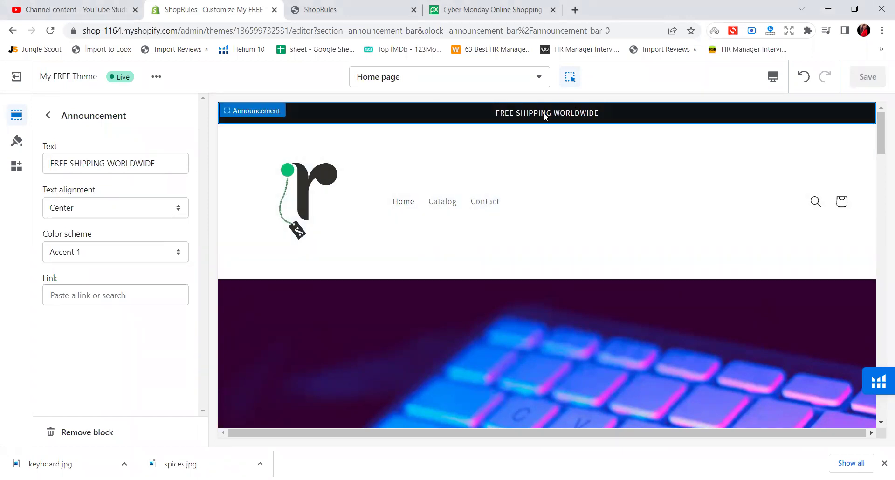
Replace the announcement bar's text with "10% Off on your 1st order".
left_click_drag(157, 165, 36, 159)
key("BackSpace")
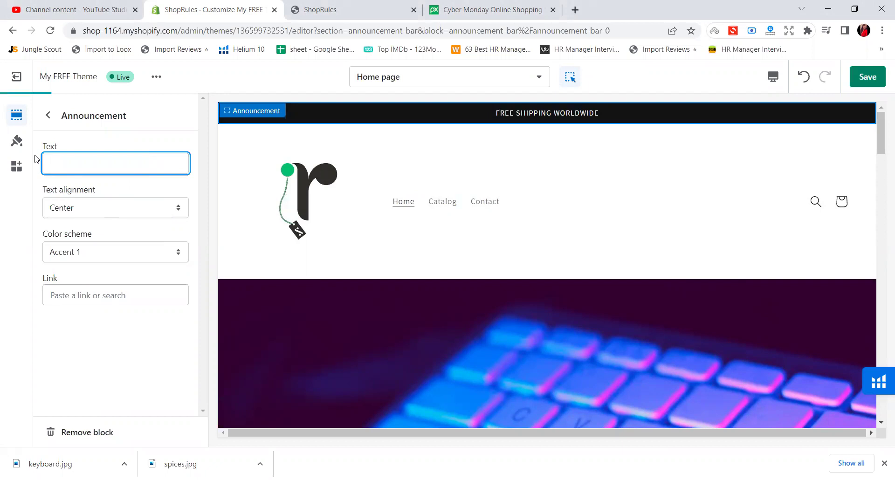
type("10% Od")
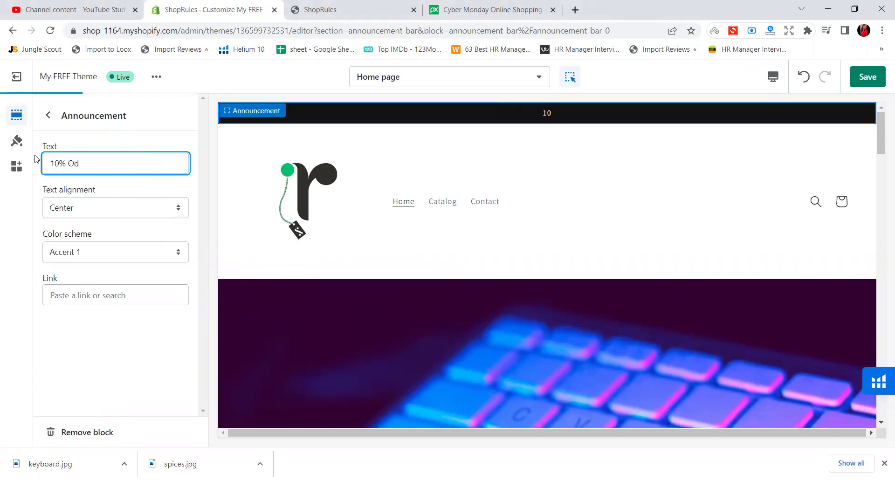
key("BackSpace")
type("ff on yo")
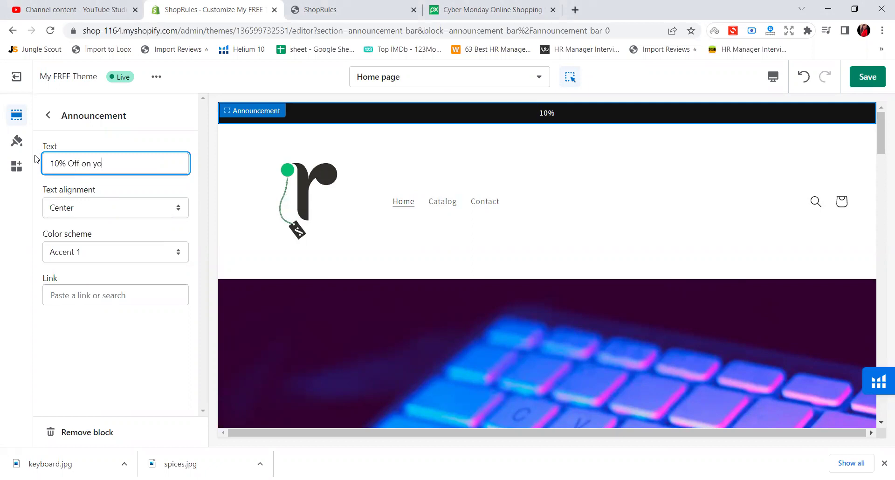
type("ur 1s")
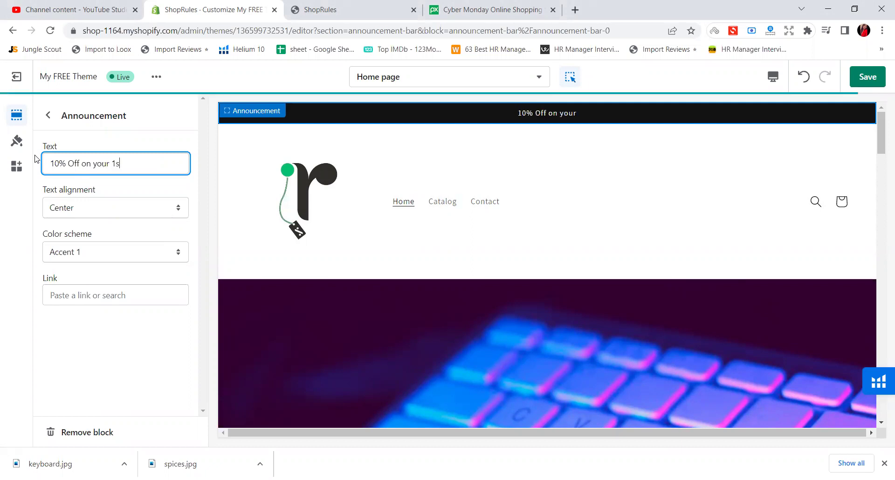
type("t order")
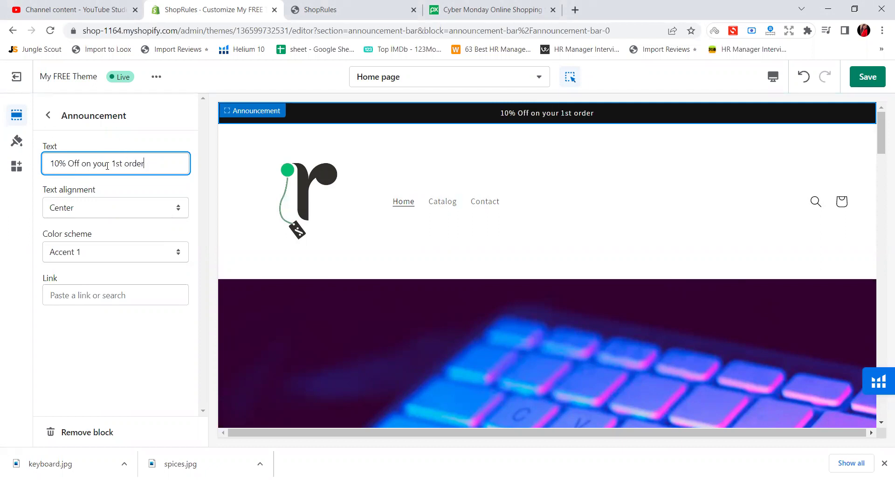
Check the announcement's text alignment options, try the Background 1 color scheme, and settle on Accent 2.
left_click(65, 201)
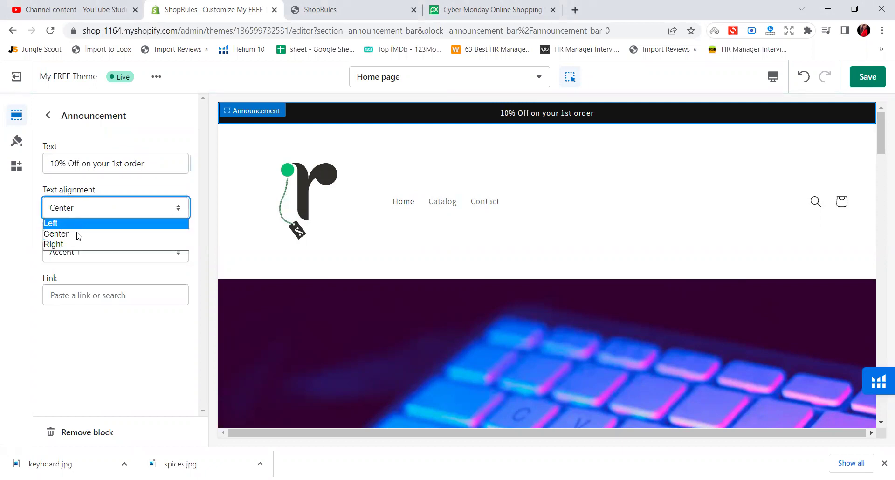
left_click(89, 256)
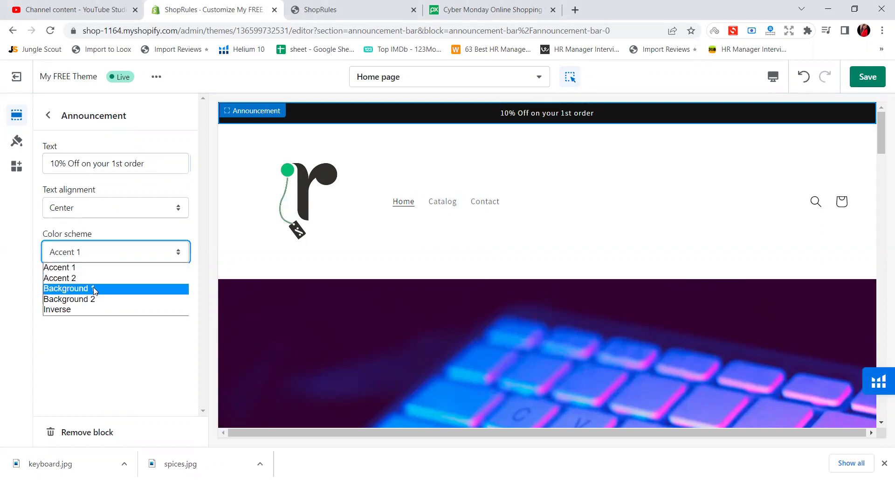
left_click(95, 290)
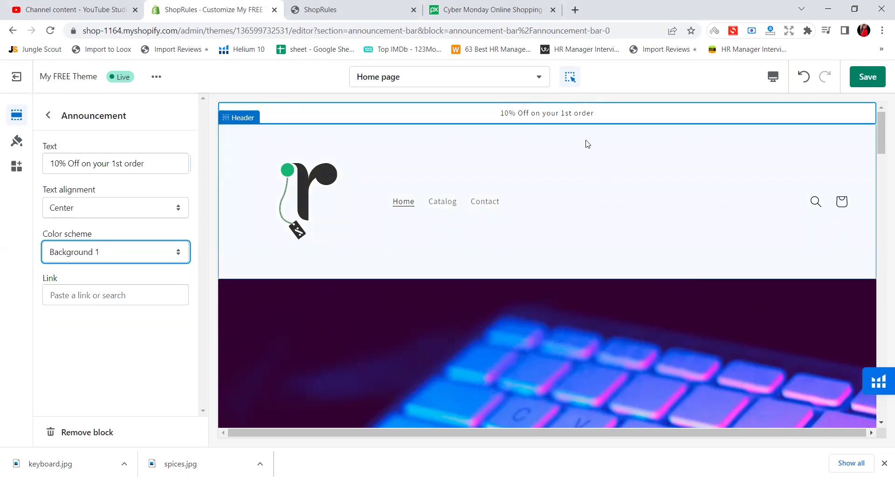
left_click(111, 260)
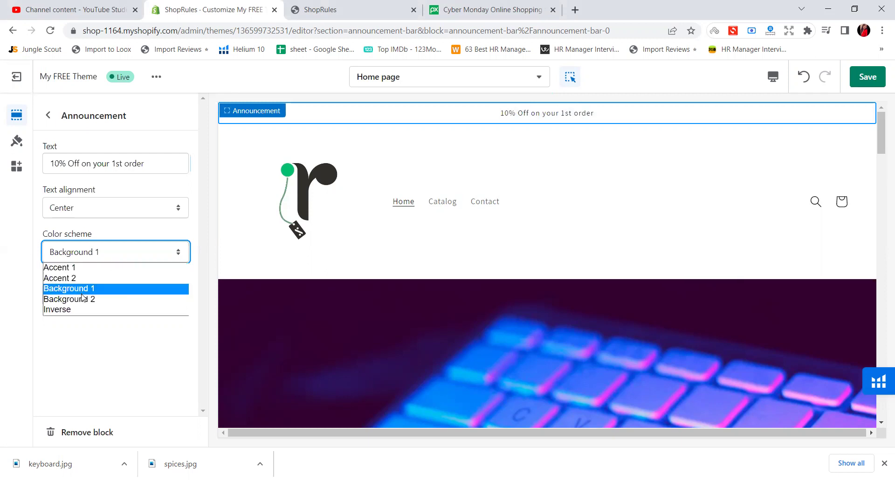
left_click(85, 275)
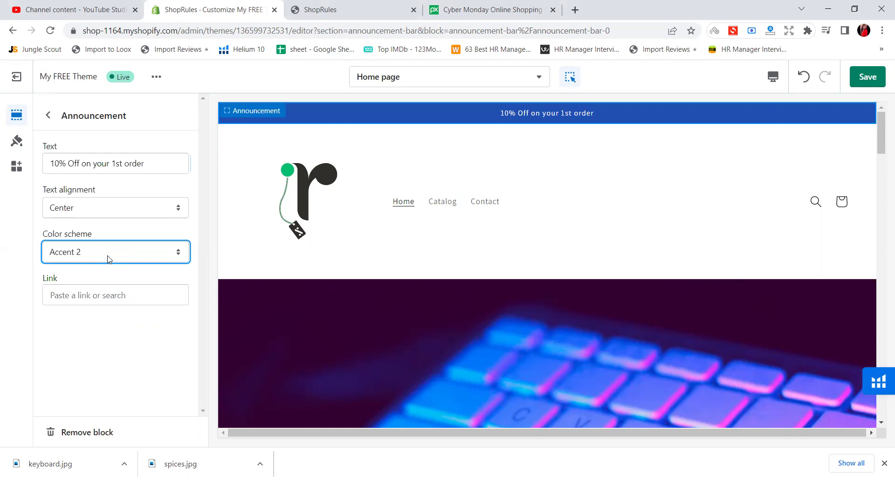
Link the announcement to All collections and save the theme.
left_click(74, 300)
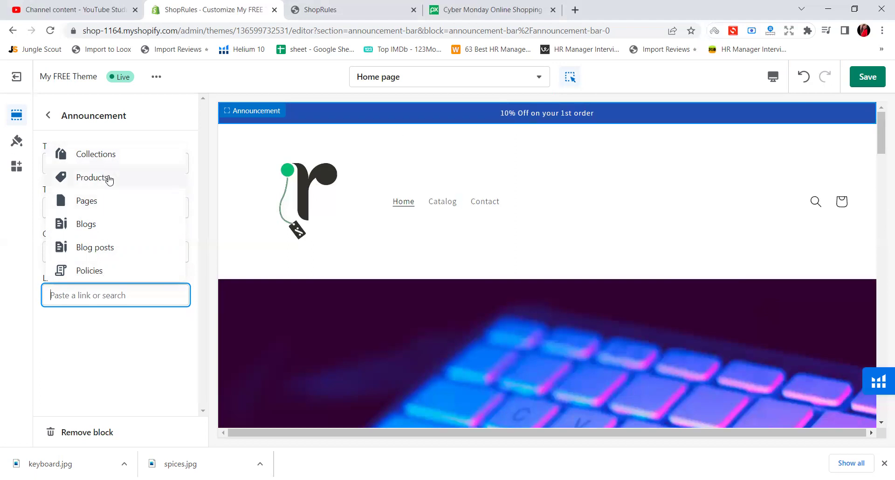
left_click(117, 160)
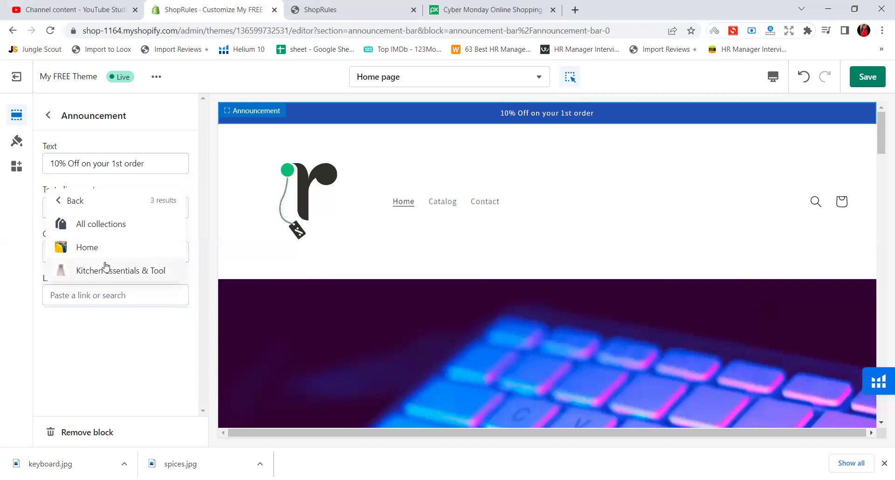
left_click(92, 225)
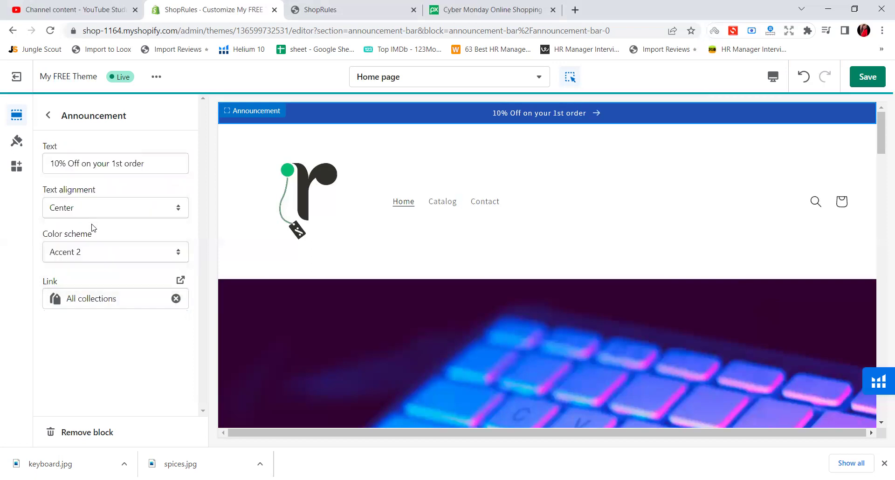
left_click(866, 84)
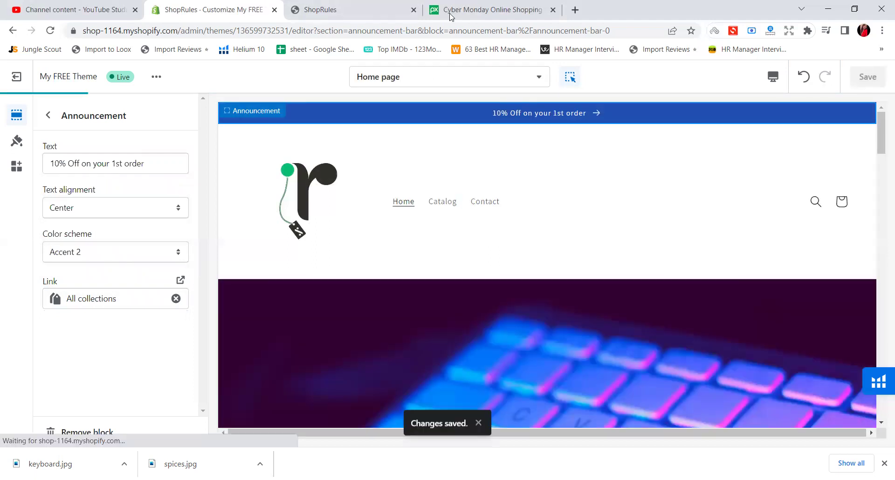
Check the announcement bar on the live ShopRules store and follow its link to the Collections page.
left_click(346, 4)
scroll(140, 240, "up", 5)
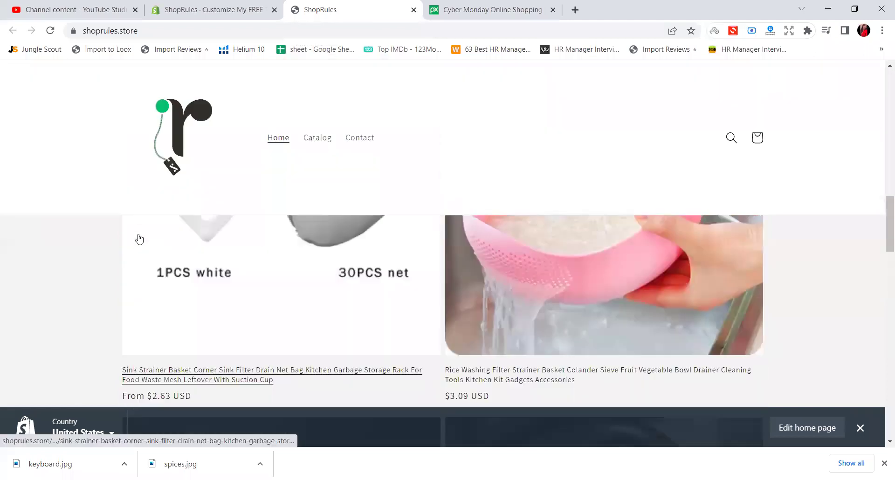
left_click(194, 144)
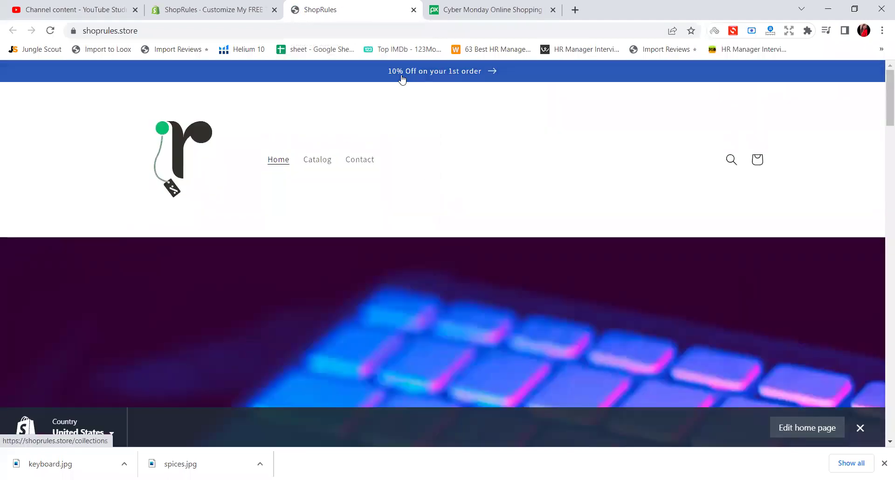
left_click(402, 77)
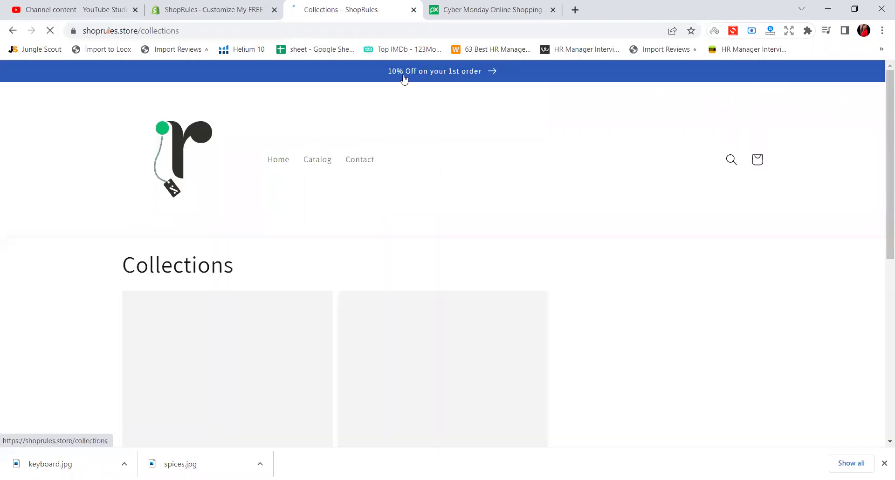
double_click(213, 257)
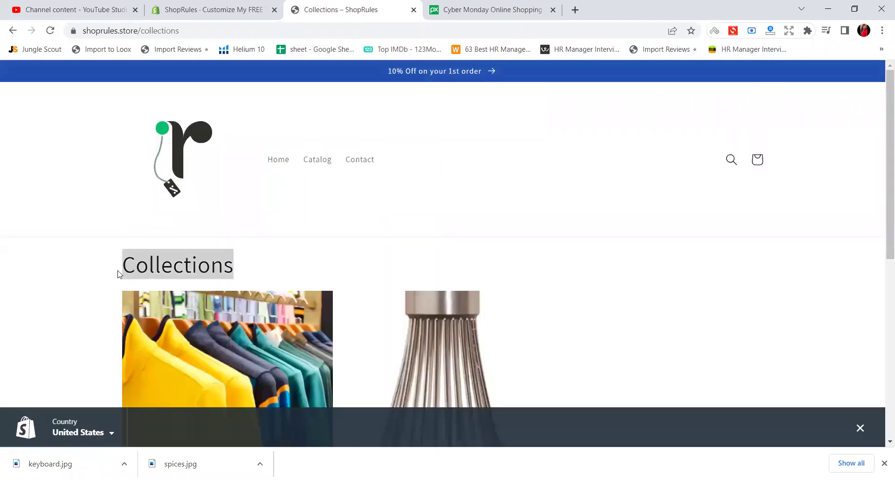
scroll(104, 209, "down", 1)
Return to the theme editor, look over the home page banner and open the Header section's settings.
left_click(244, 4)
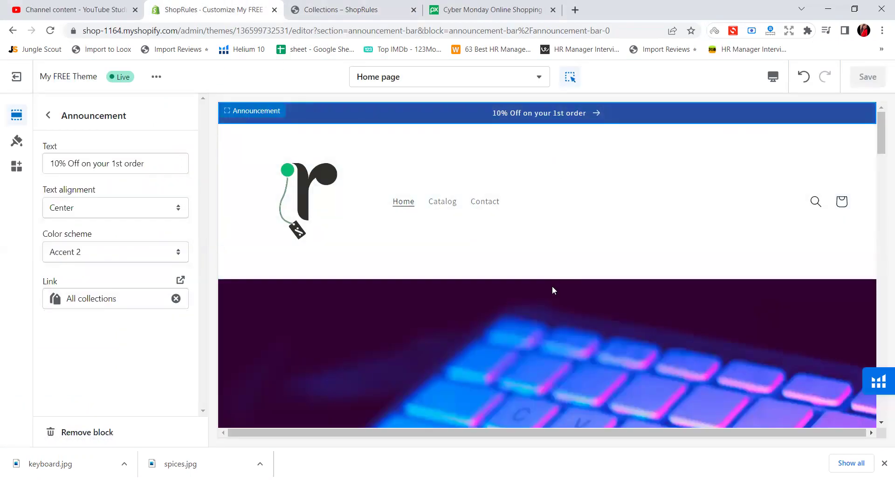
scroll(552, 286, "down", 1)
scroll(522, 247, "down", 2)
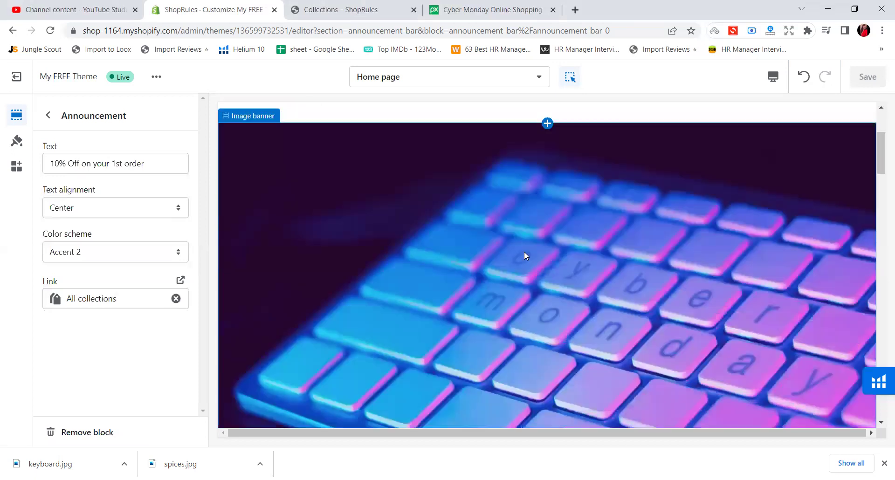
scroll(524, 256, "up", 3)
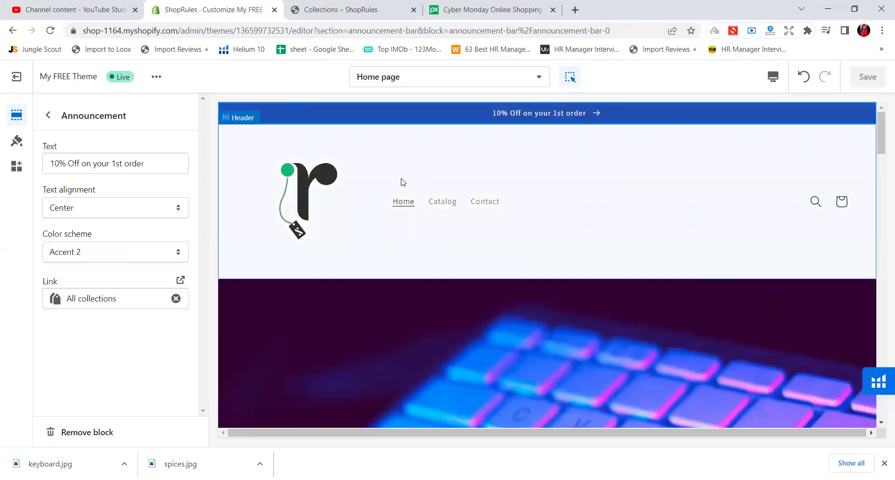
left_click(399, 203)
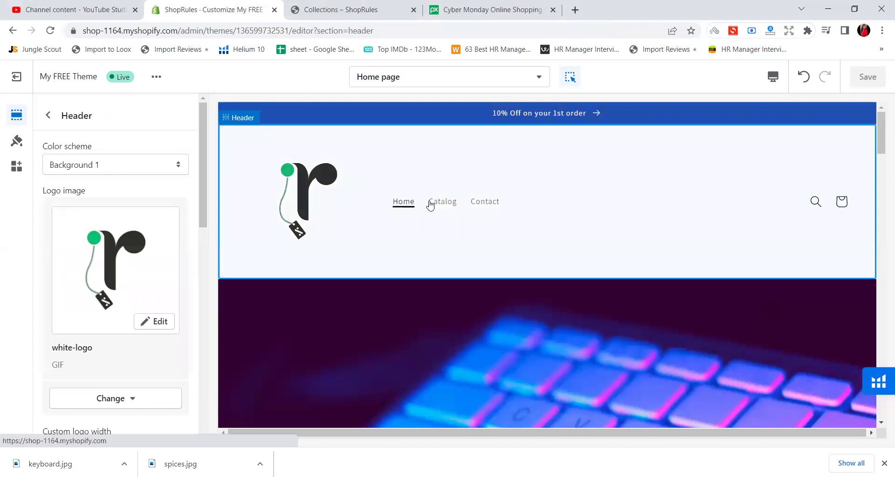
Preview the Catalog page in the theme editor and look through its product grid.
left_click(449, 205)
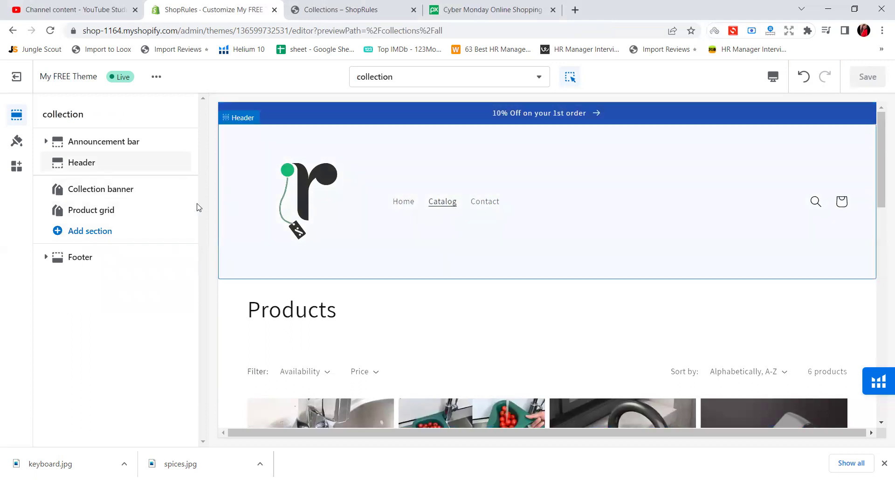
scroll(460, 314, "down", 3)
scroll(459, 314, "down", 3)
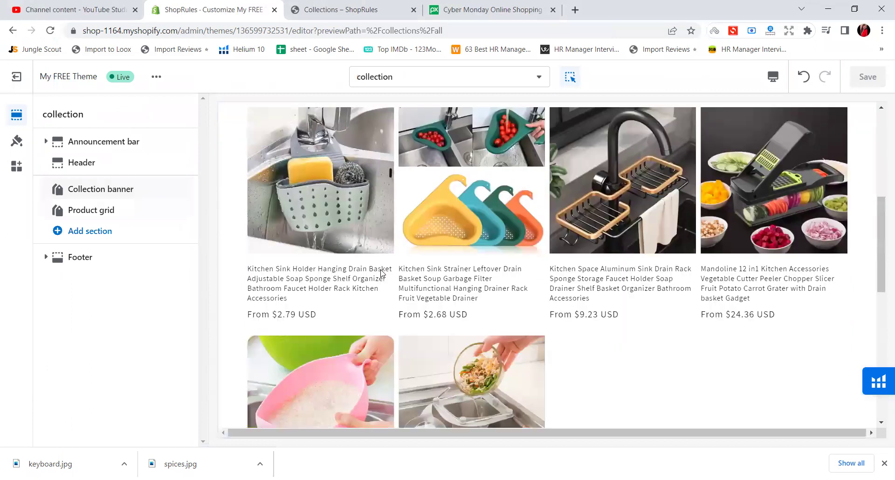
scroll(666, 277, "down", 5)
scroll(497, 276, "up", 5)
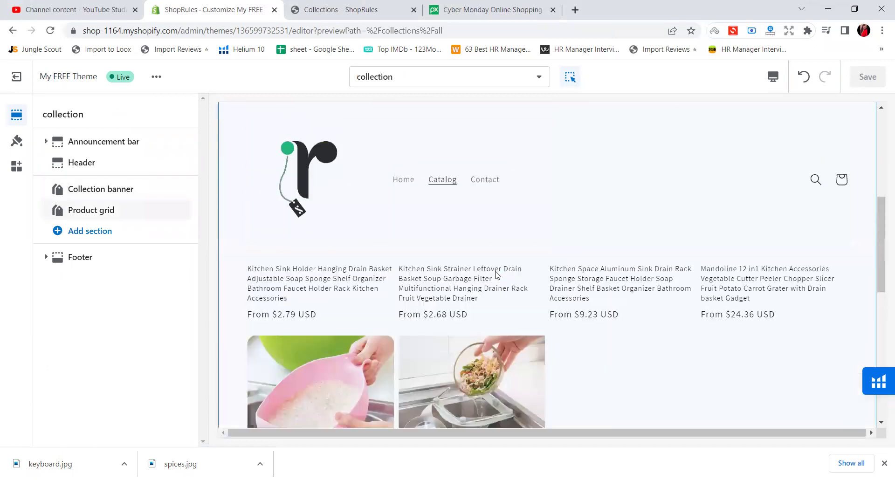
mouse_move(82, 212)
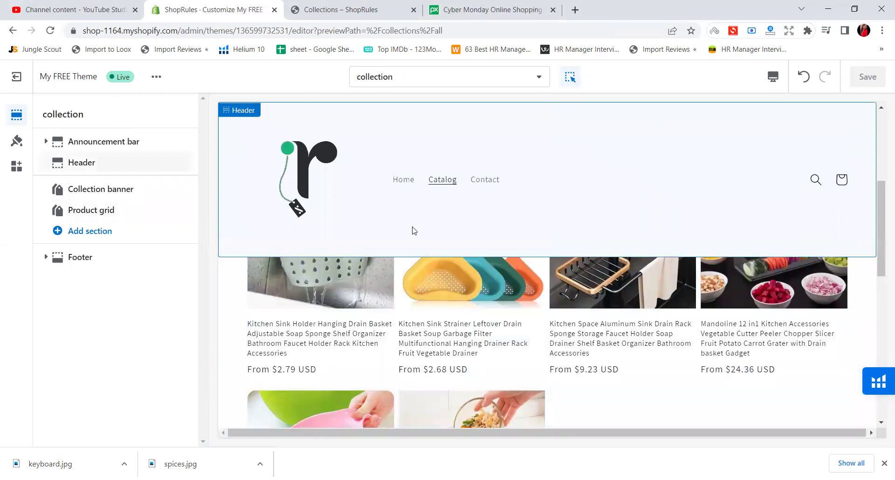
Preview the Contact page and look over its contact form down to the footer.
scroll(456, 209, "up", 2)
left_click(490, 184)
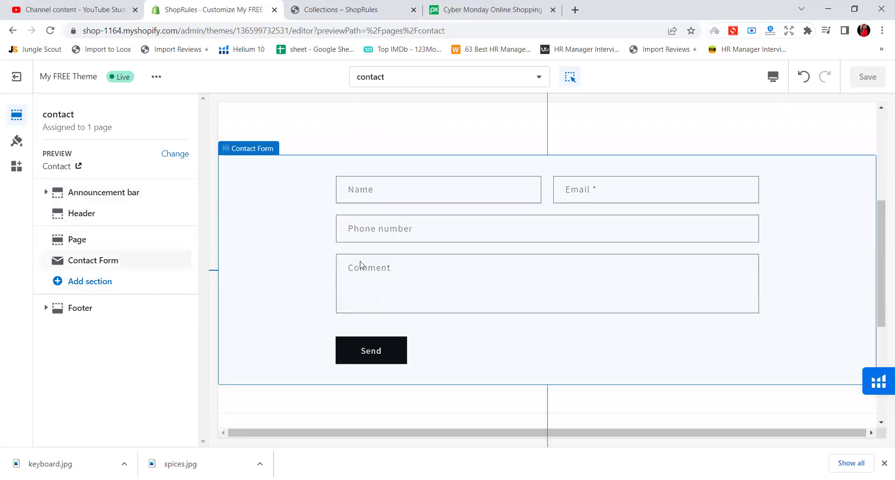
scroll(360, 265, "down", 5)
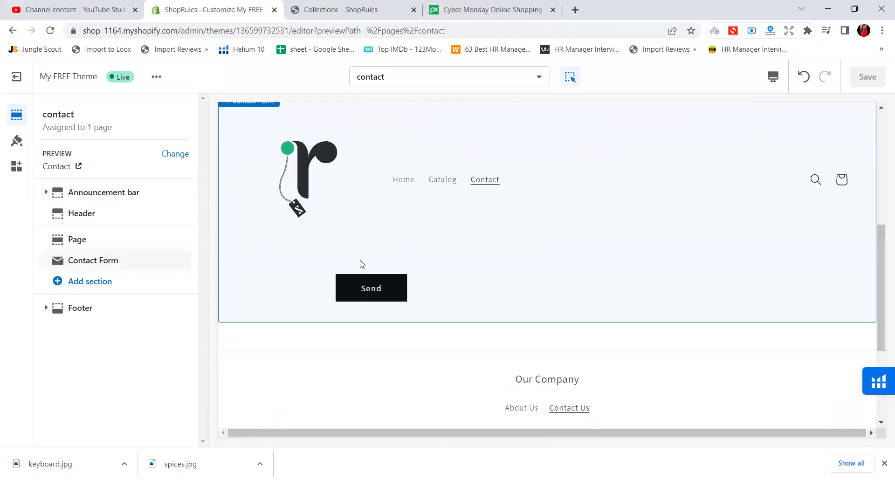
Return from the Contact page to the home page preview via the store logo and open the Header section's settings.
scroll(360, 264, "up", 5)
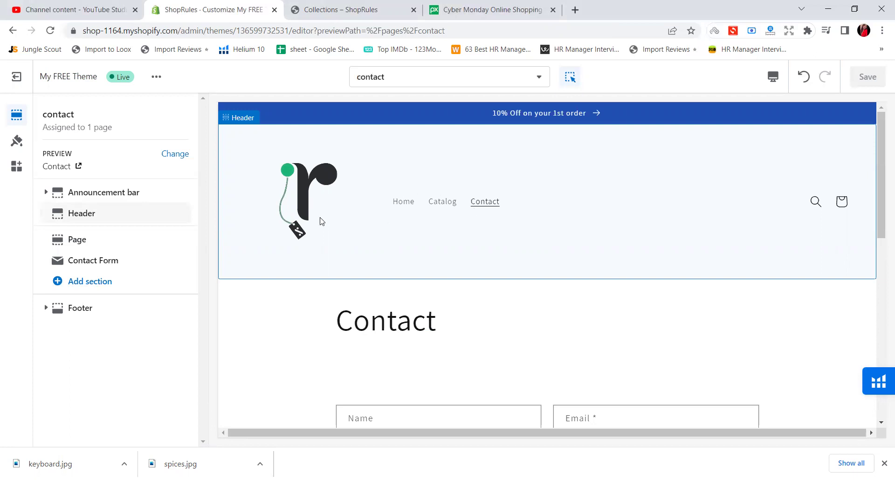
left_click(307, 207)
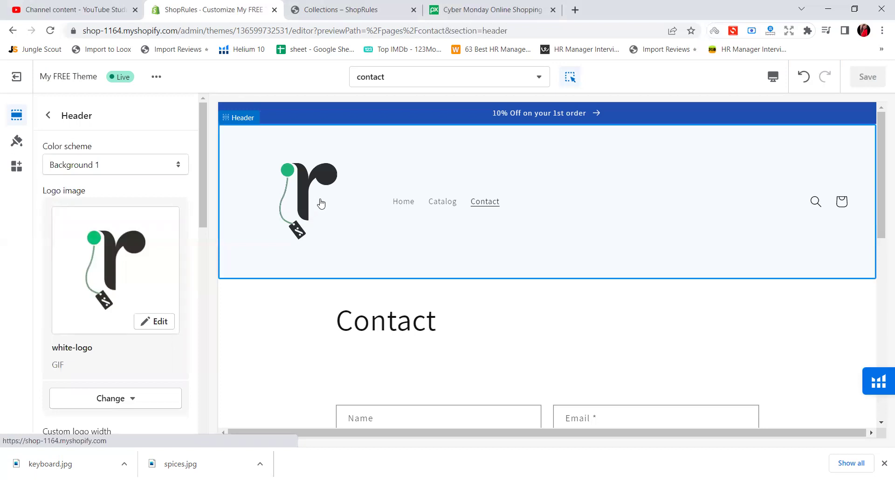
left_click(310, 192)
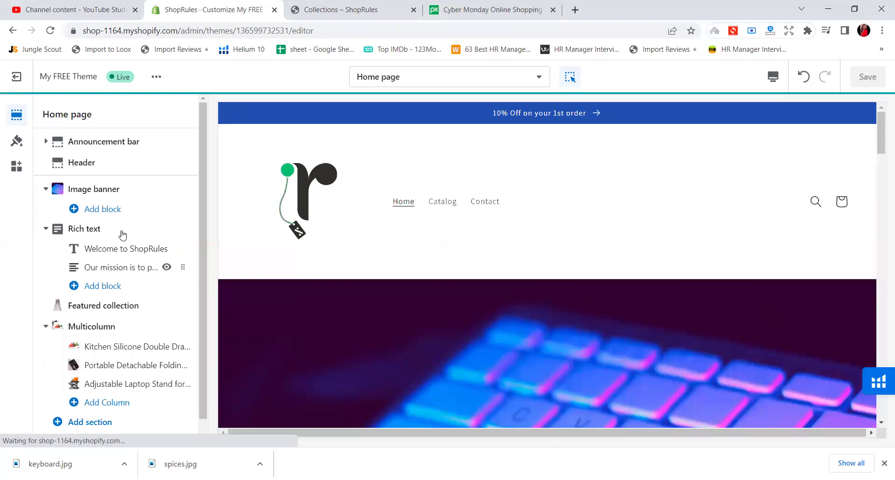
left_click(301, 183)
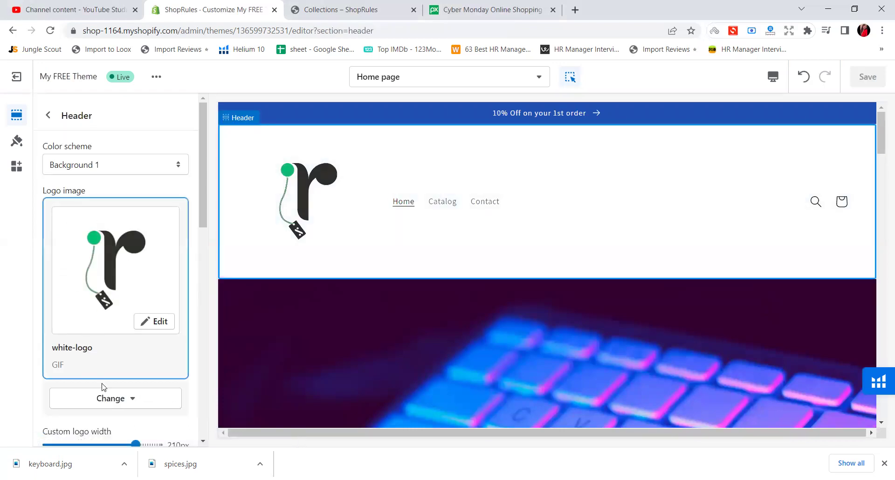
Set the header's custom logo width to 190 px.
scroll(103, 399, "down", 4)
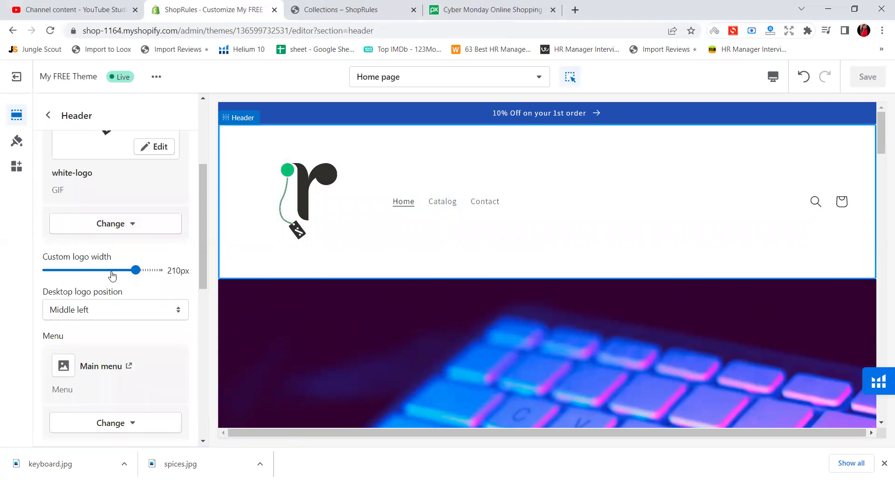
left_click_drag(139, 269, 118, 270)
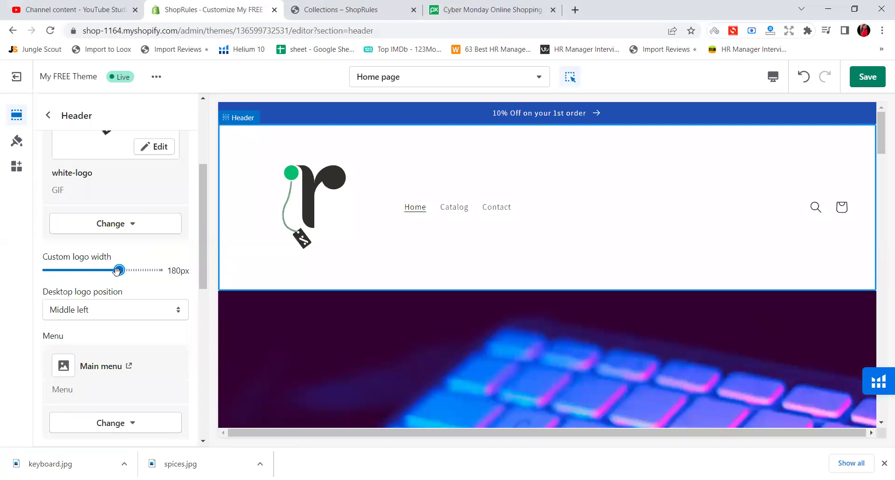
left_click_drag(117, 271, 124, 270)
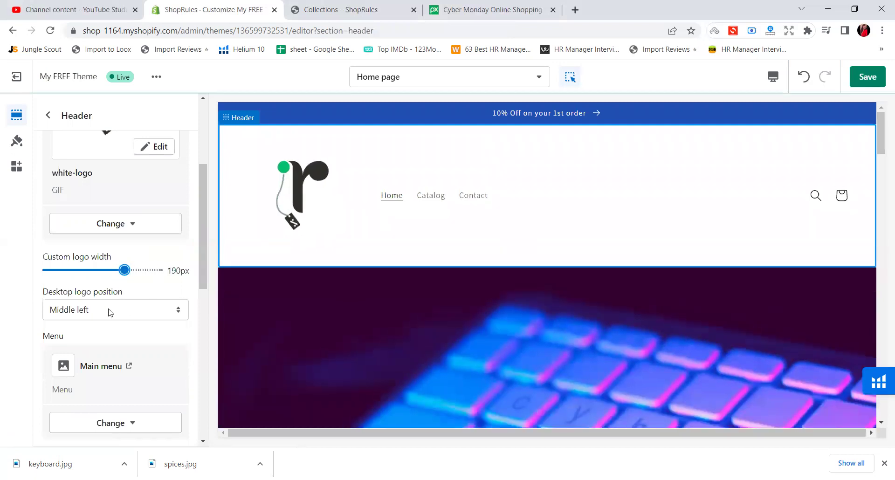
Set the header's desktop logo position to Top center and save the theme.
left_click(108, 312)
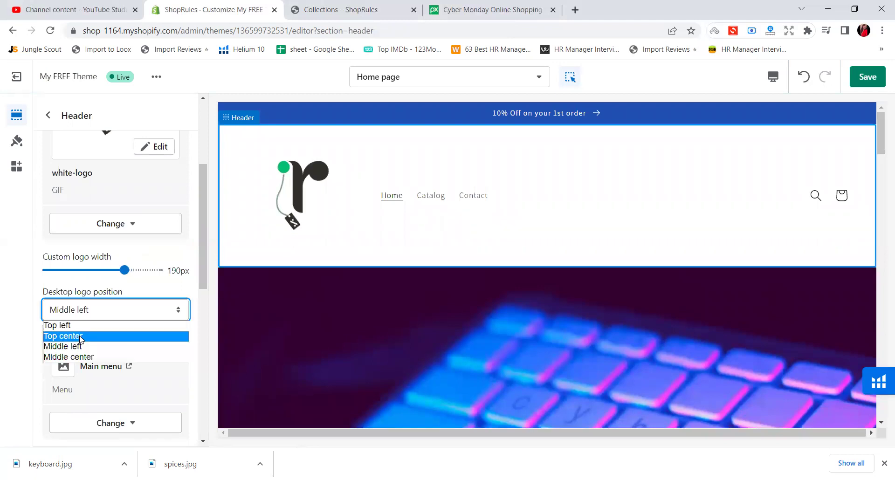
left_click(81, 336)
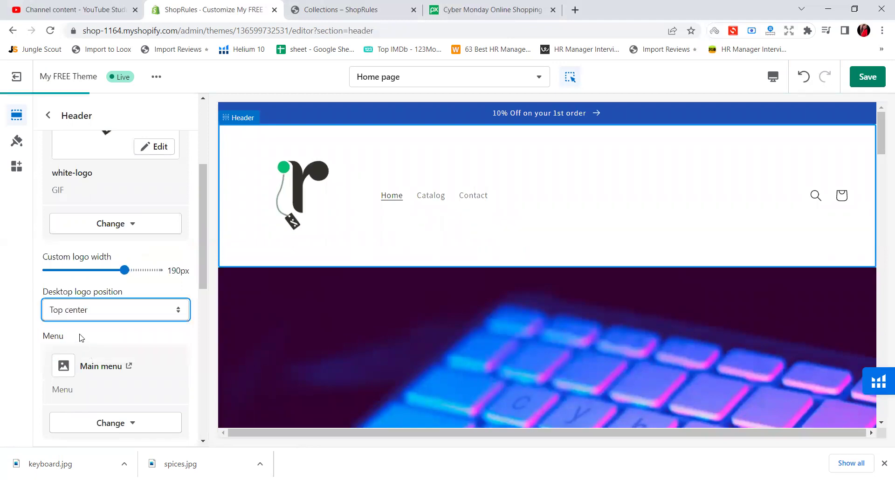
left_click(869, 78)
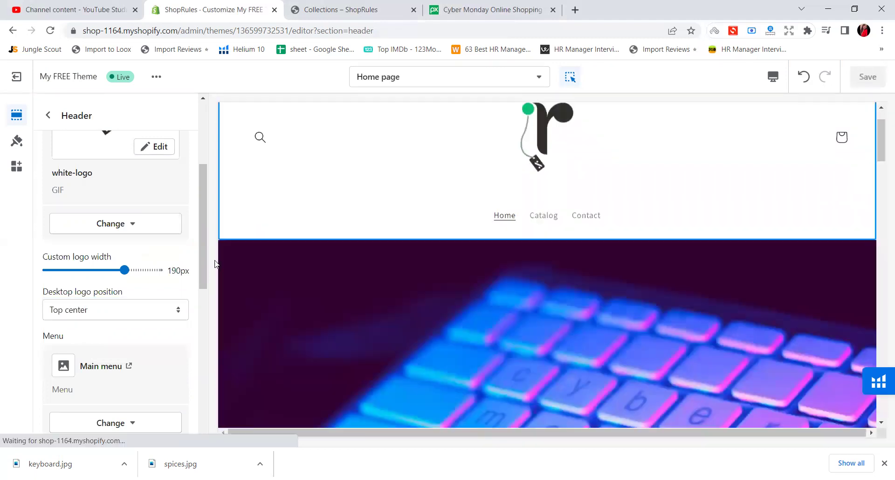
Look through the remaining Header settings, including menu type, sticky header, mobile layout, spacing and section padding.
scroll(144, 308, "down", 2)
scroll(144, 312, "down", 5)
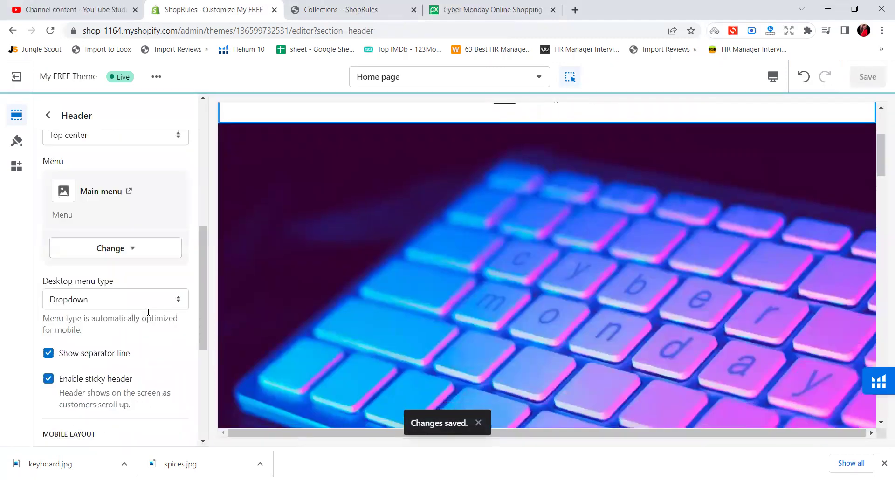
scroll(147, 318, "down", 3)
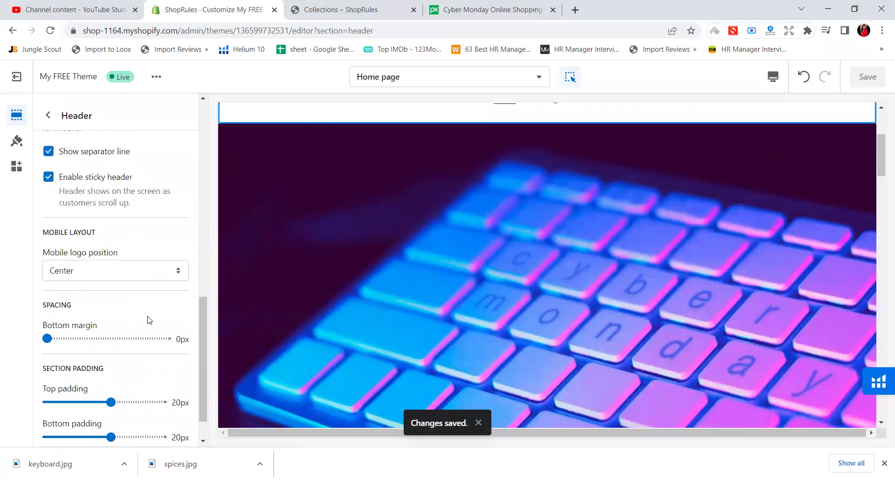
scroll(148, 318, "up", 9)
scroll(150, 317, "up", 5)
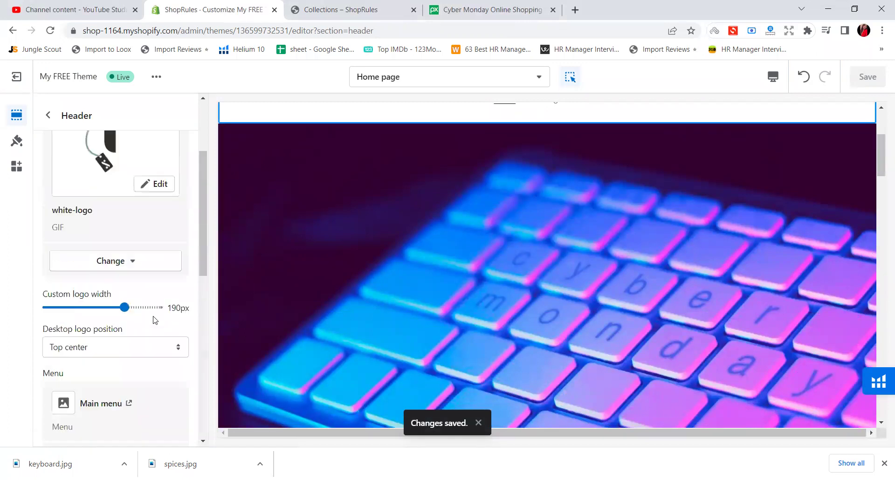
scroll(669, 311, "up", 4)
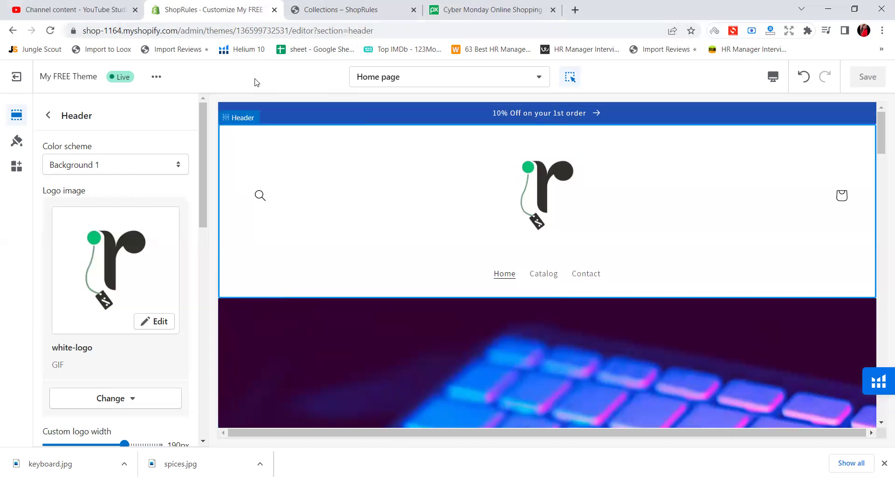
Leave the theme editor and open the Kitchen Sink Holder Hanging Drain Basket product from the store's product list.
left_click(19, 87)
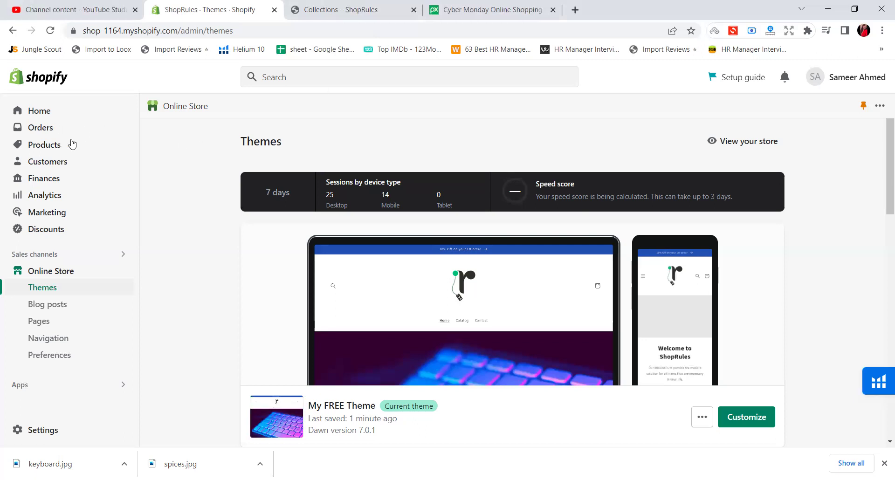
left_click(44, 145)
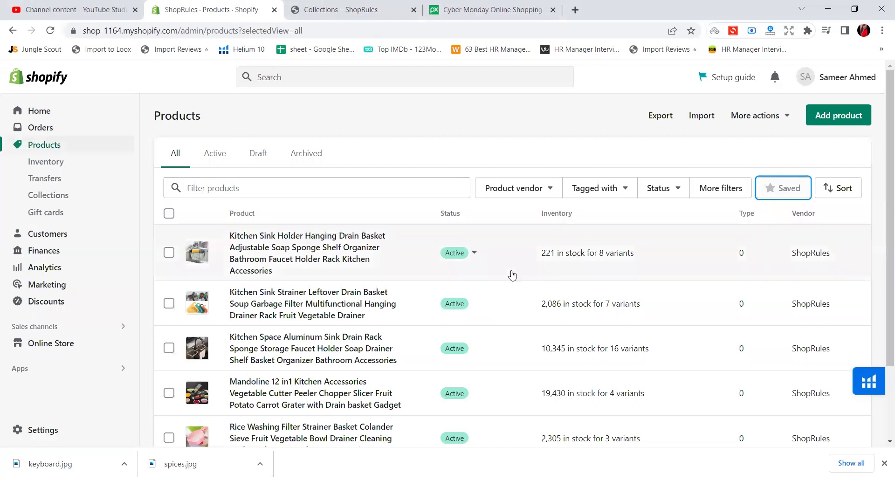
left_click(315, 251)
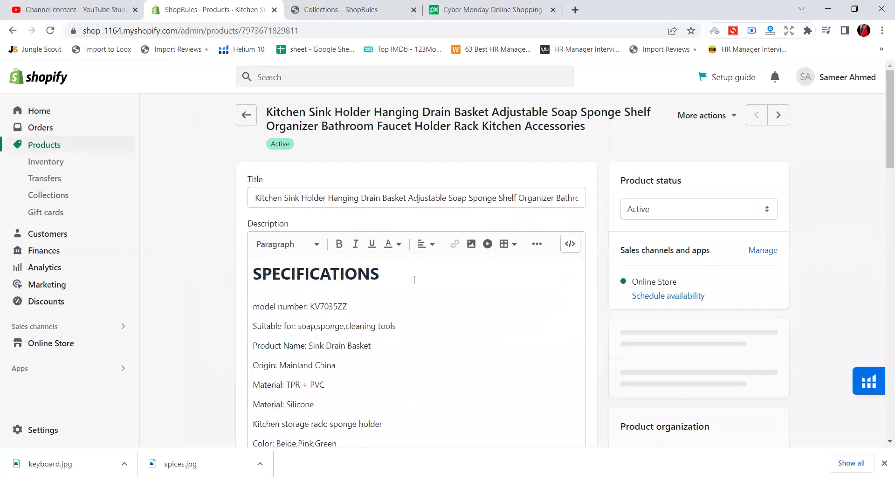
Examine the product's description, media, color options, variants with prices and quantities, and search engine listing.
scroll(413, 278, "down", 3)
scroll(414, 279, "down", 15)
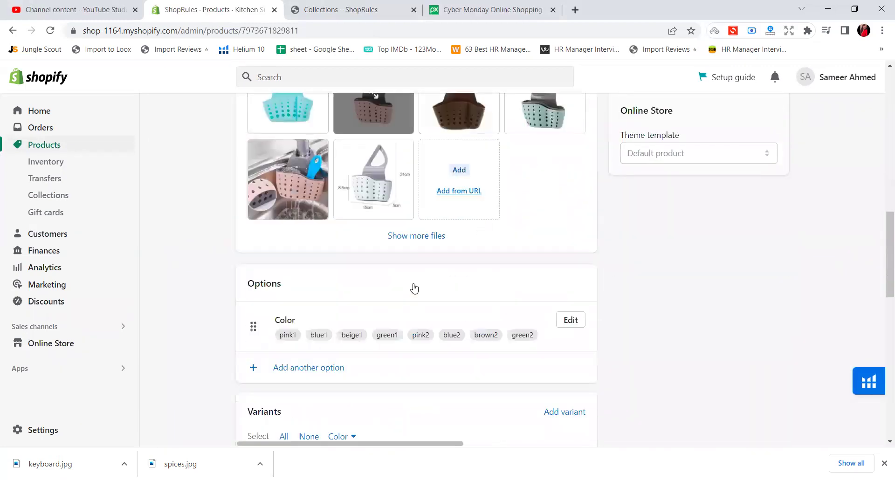
scroll(415, 287, "down", 10)
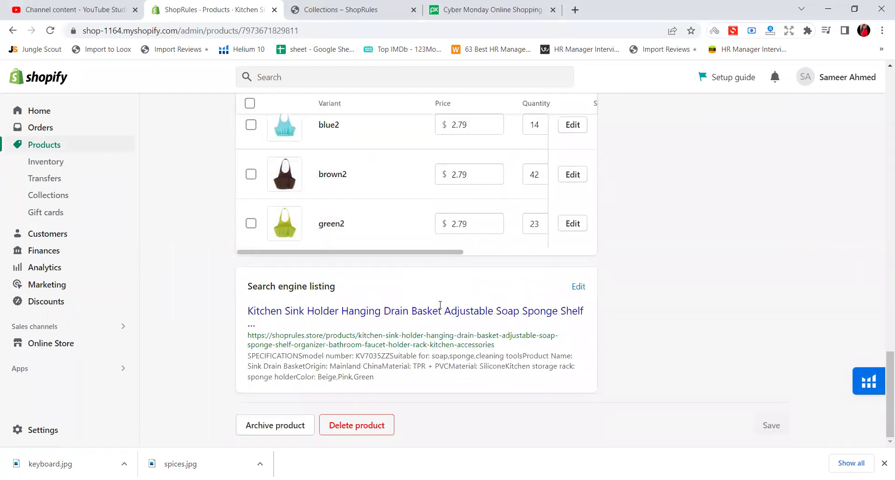
scroll(441, 311, "up", 15)
mouse_move(443, 317)
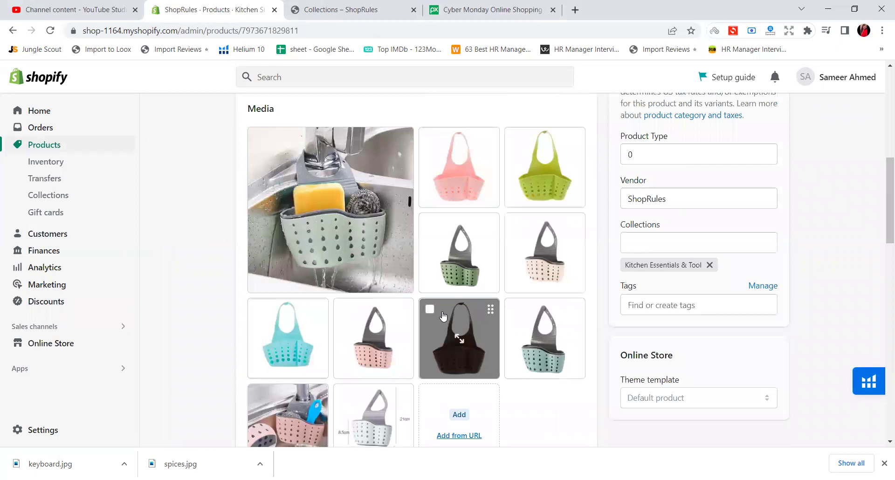
scroll(442, 317, "up", 4)
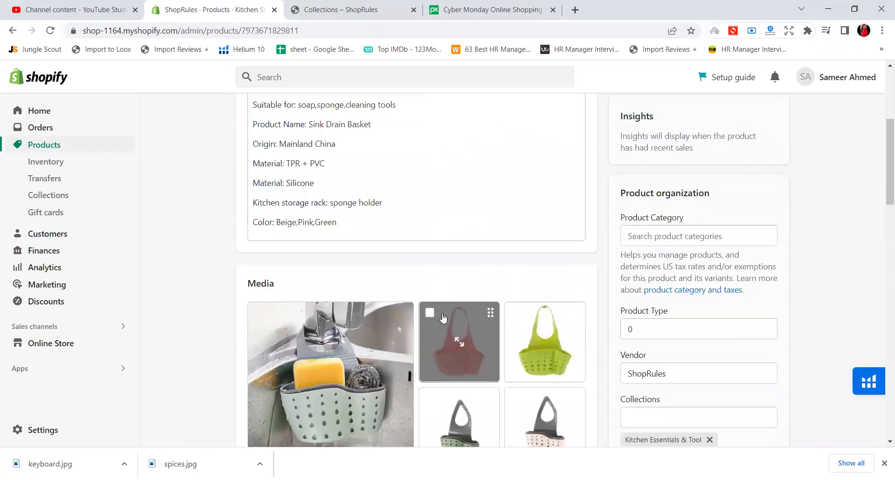
scroll(443, 317, "up", 5)
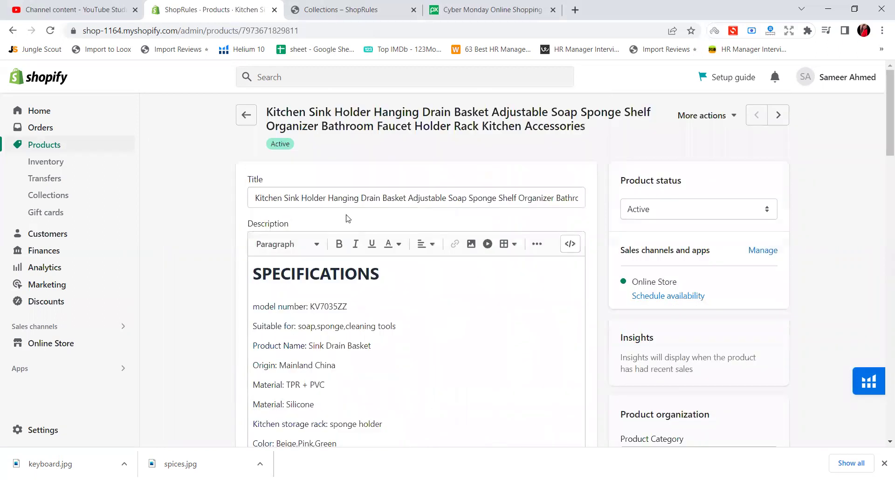
scroll(335, 367, "down", 20)
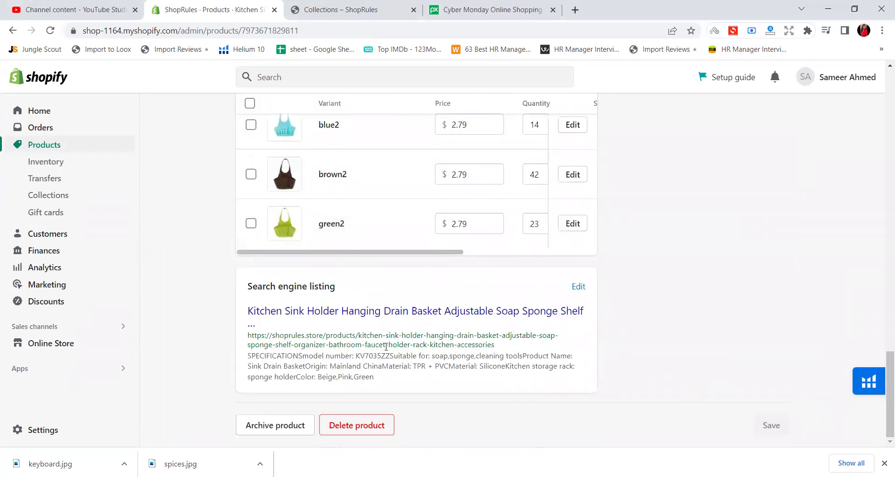
scroll(386, 347, "up", 15)
scroll(387, 347, "up", 3)
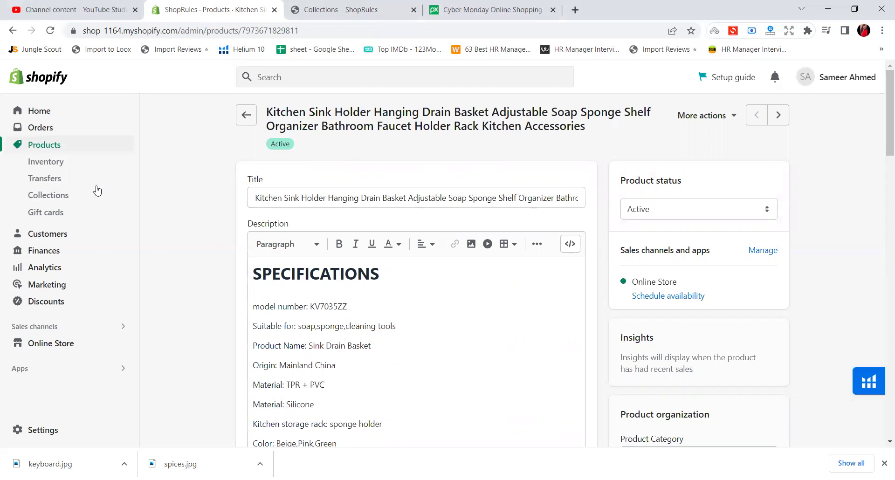
Return to the full product list and check the choices of the product vendor filter without applying one.
left_click(42, 152)
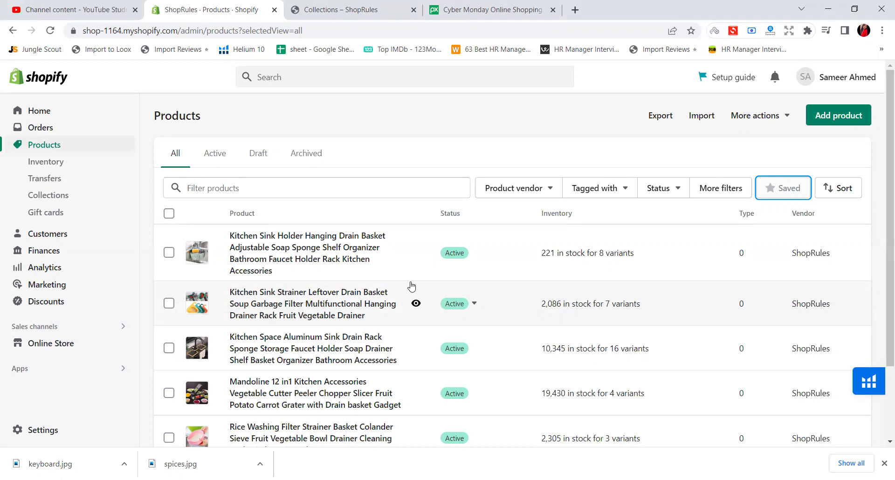
left_click(522, 184)
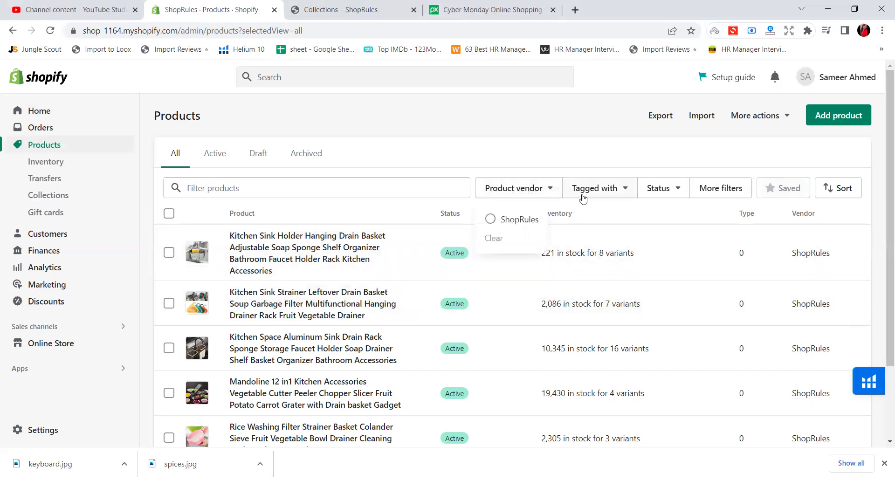
left_click(602, 154)
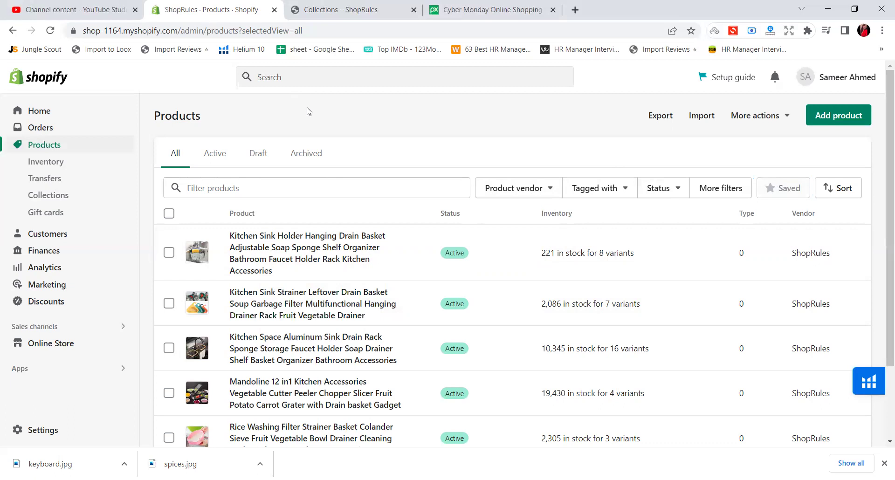
Find the installed DSers-AliExpress Dropshipping app through the store search, open it, and dismiss the notification request and the Advanced Mapping promotion.
left_click(306, 77)
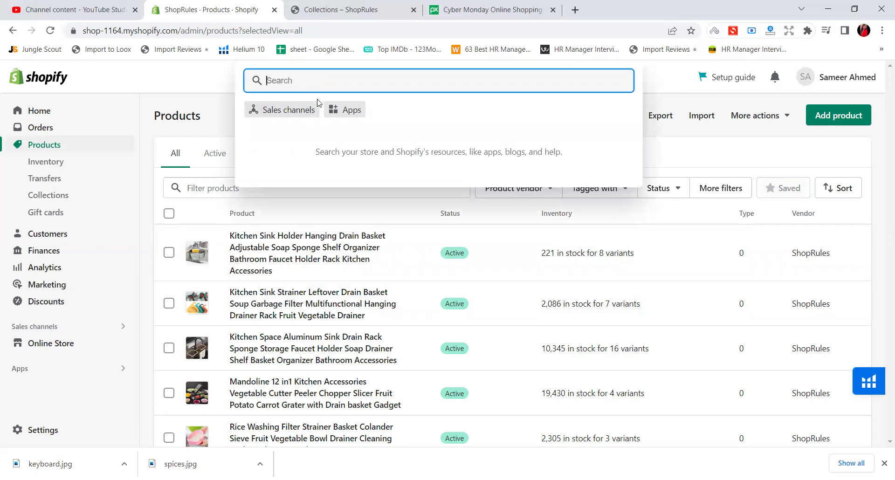
left_click(334, 112)
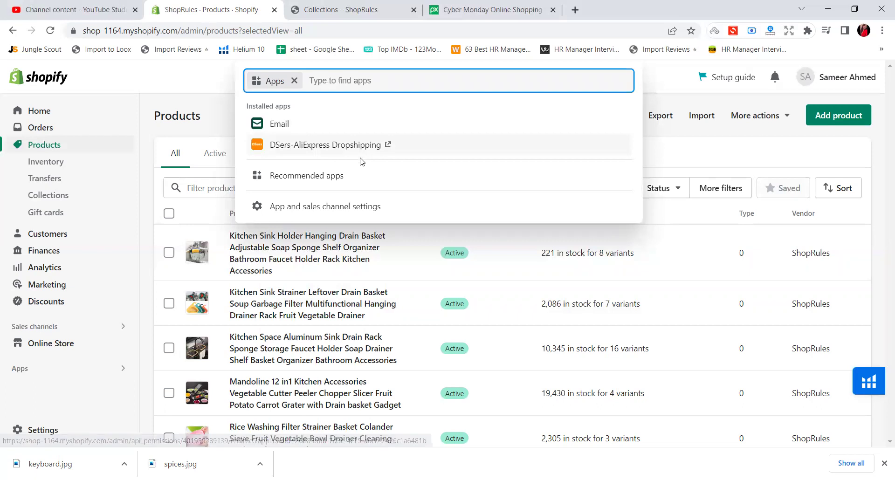
left_click(300, 148)
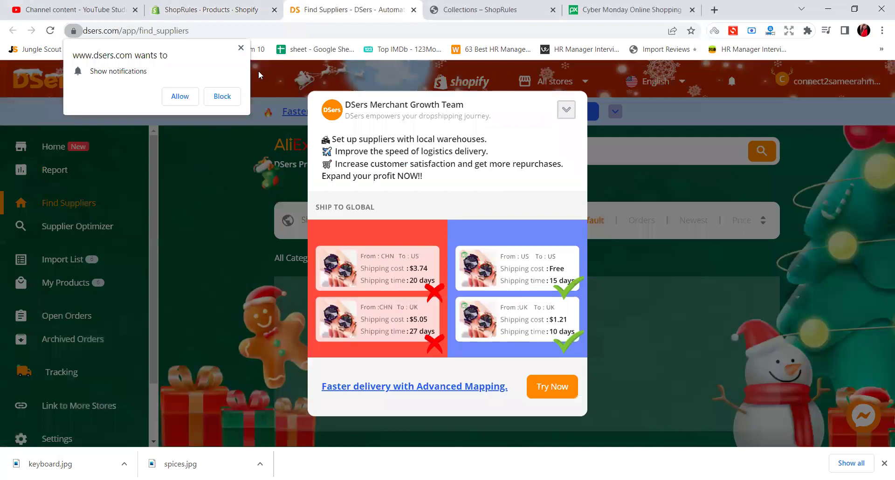
left_click(240, 48)
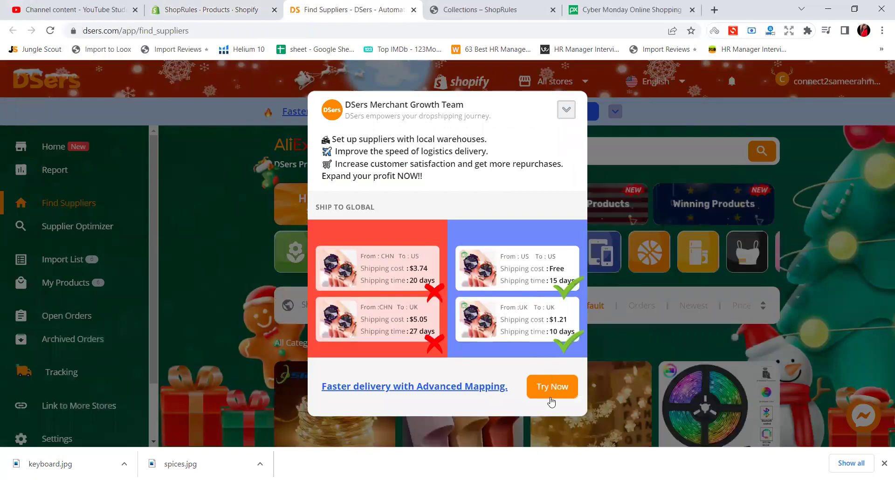
left_click(565, 110)
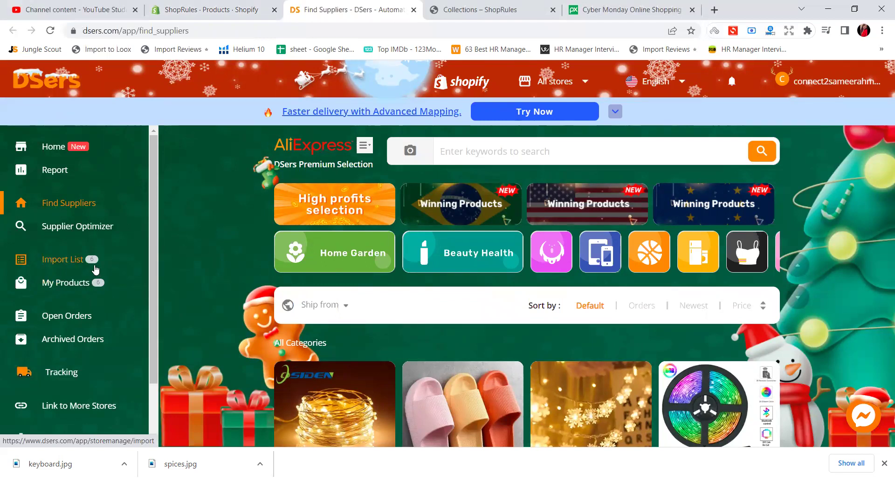
Open the order Tracking page in DSers and look over its status categories and feature description.
left_click(57, 376)
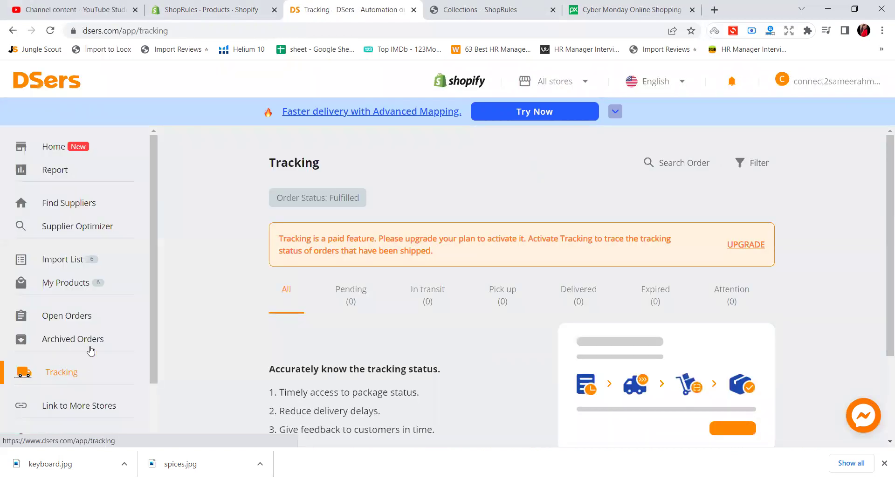
scroll(434, 385, "down", 3)
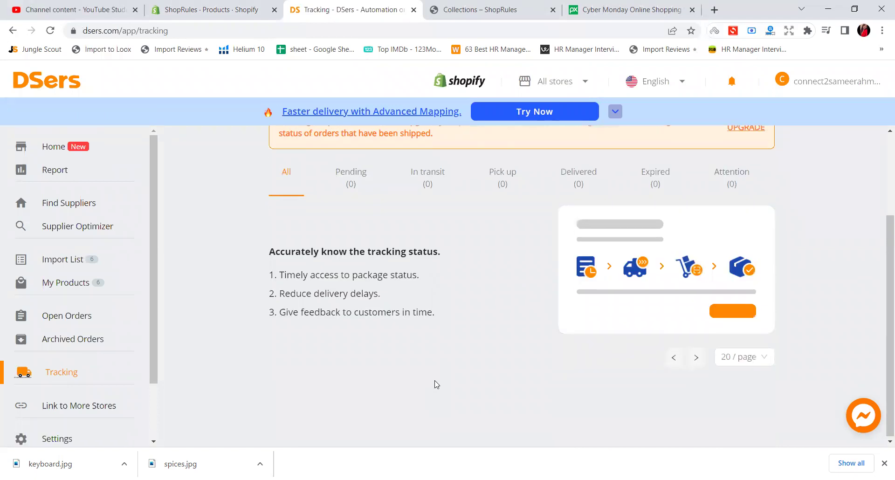
scroll(429, 368, "up", 3)
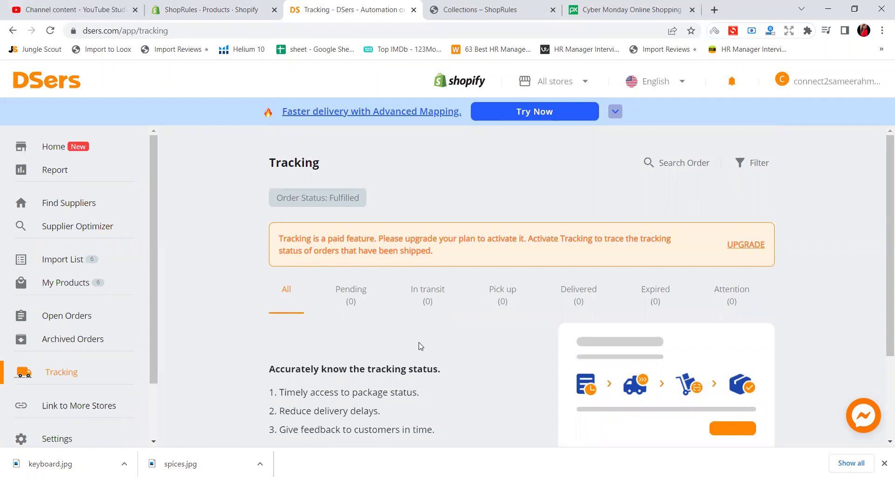
Finish looking over the DSers Tracking page and switch to the Shopify admin to review the full product list.
scroll(422, 347, "down", 3)
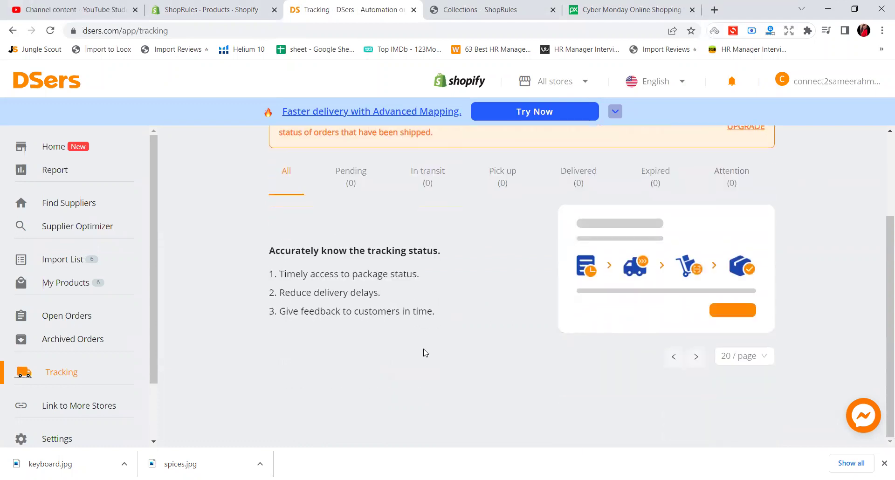
scroll(425, 353, "up", 3)
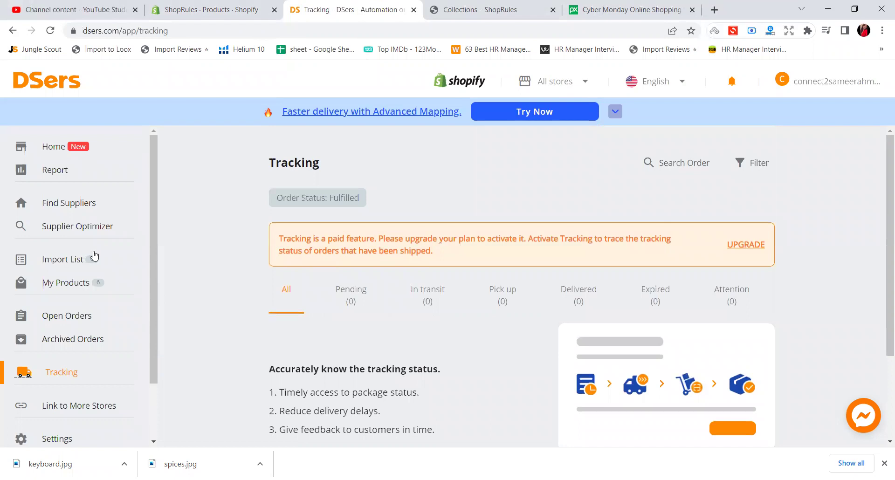
left_click(242, 5)
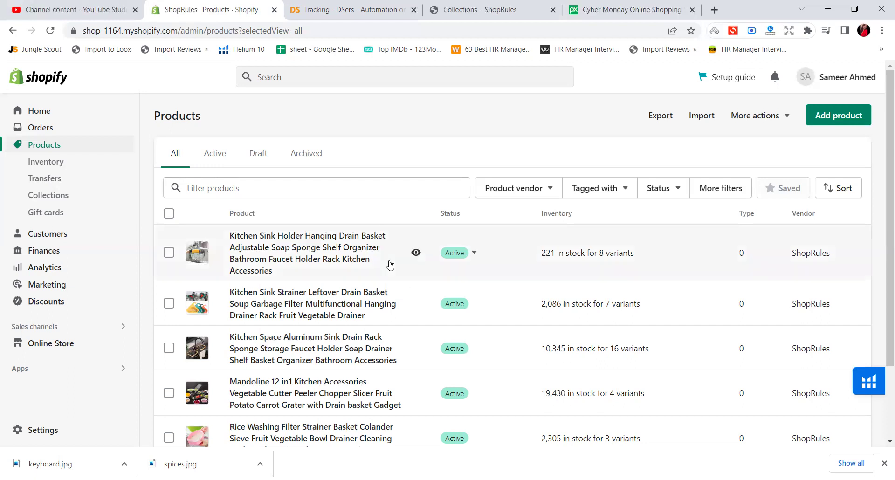
scroll(327, 233, "down", 2)
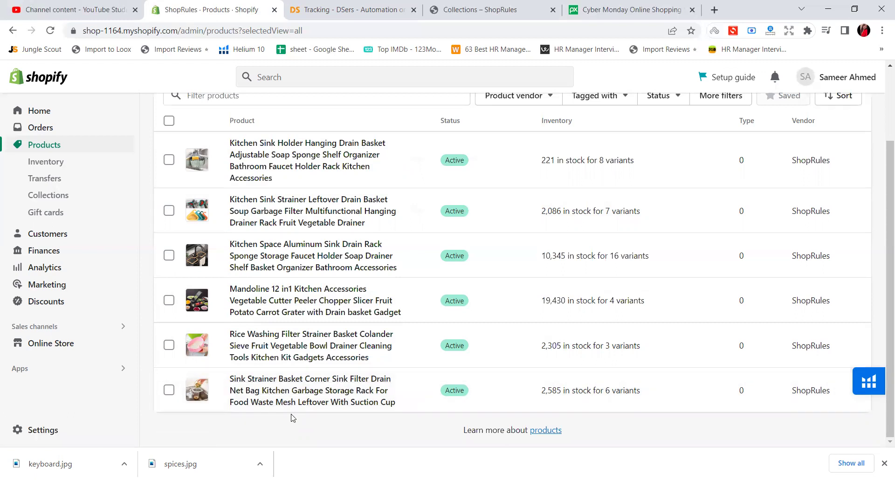
Switch to the ShopRules storefront's Collections page and open the Kitchen Essentials & Tool collection.
left_click(498, 9)
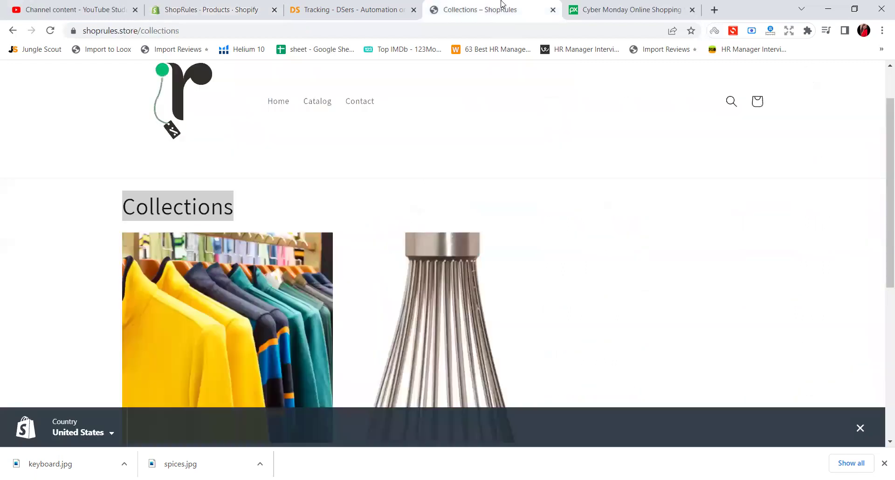
scroll(416, 229, "down", 4)
scroll(418, 239, "down", 1)
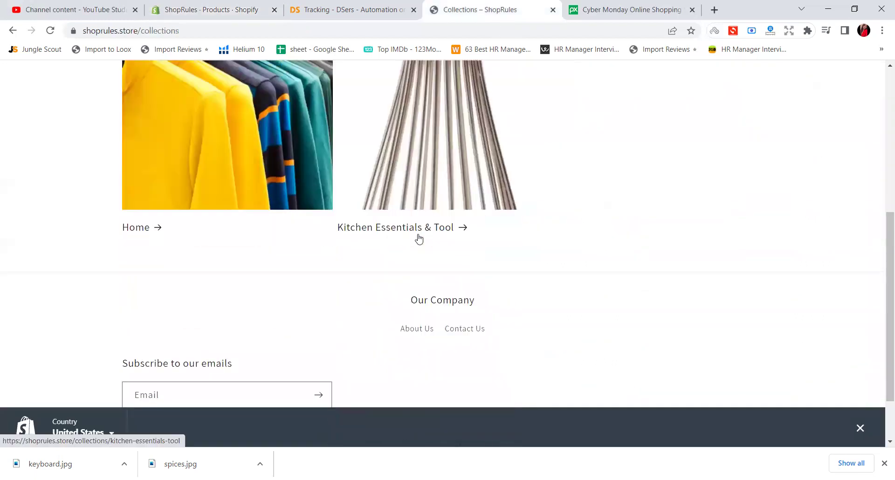
scroll(437, 180, "up", 3)
left_click(441, 247)
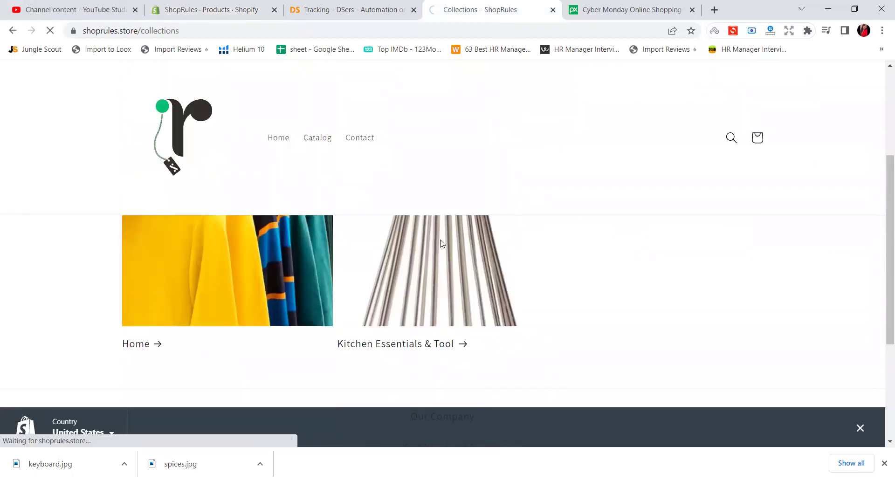
Look over the products and prices in the Kitchen Essentials & Tool collection, and return to the Shopify admin's product list.
scroll(443, 259, "down", 3)
scroll(434, 257, "down", 1)
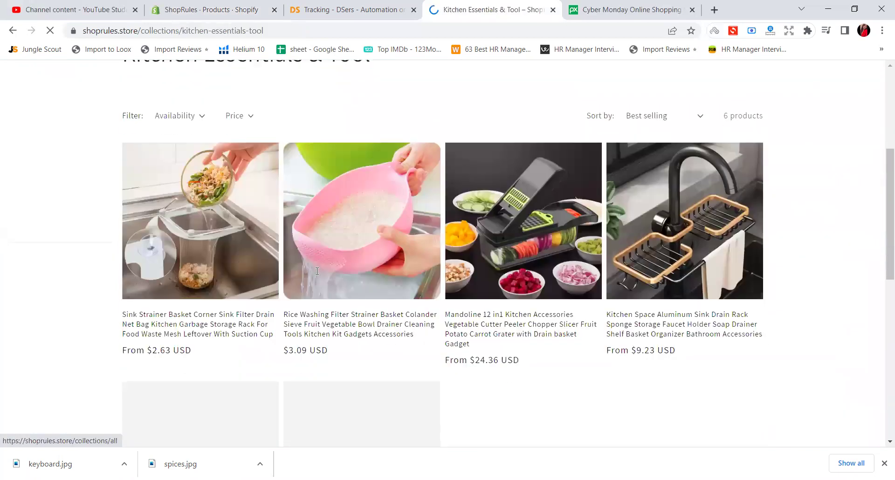
scroll(466, 284, "down", 2)
scroll(451, 305, "down", 2)
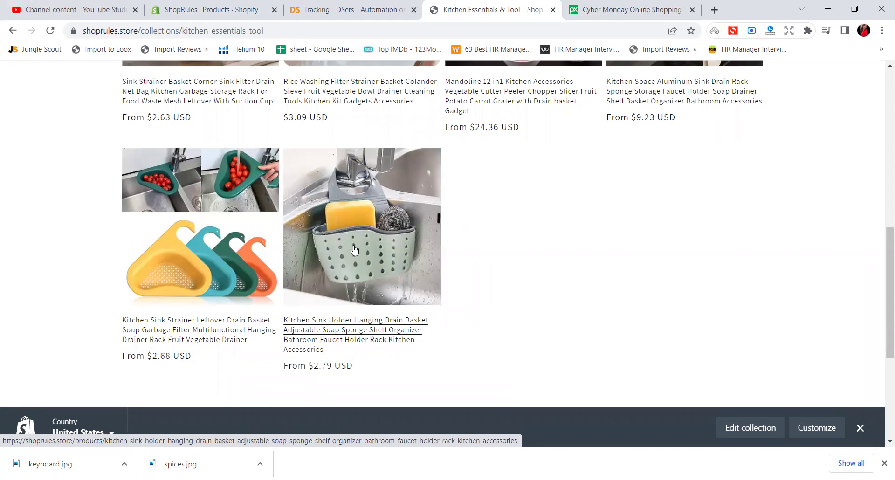
scroll(420, 219, "up", 1)
scroll(419, 216, "up", 9)
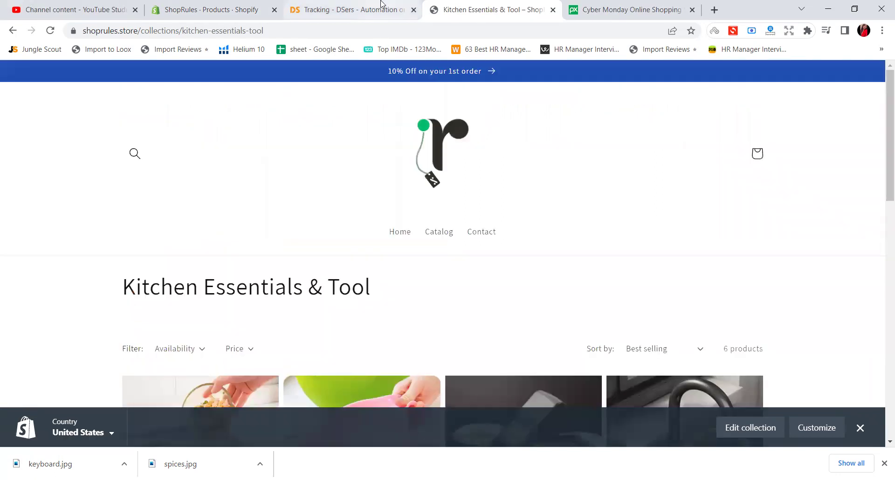
left_click(382, 4)
left_click(227, 6)
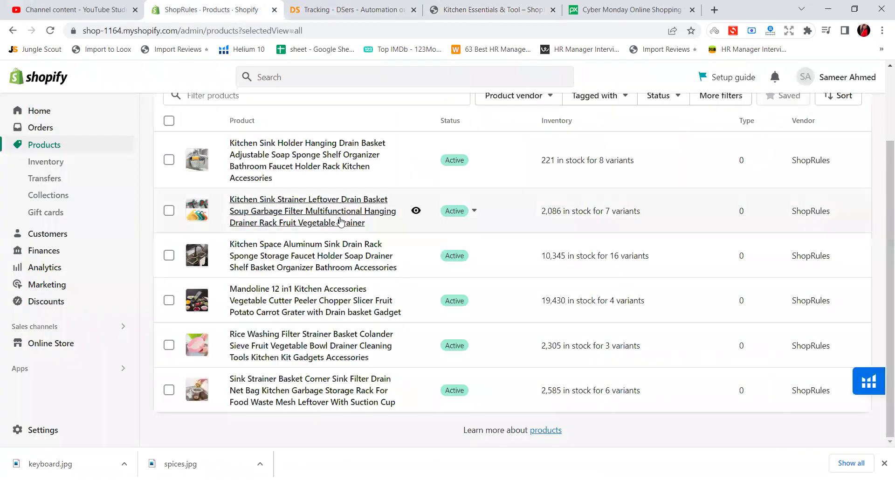